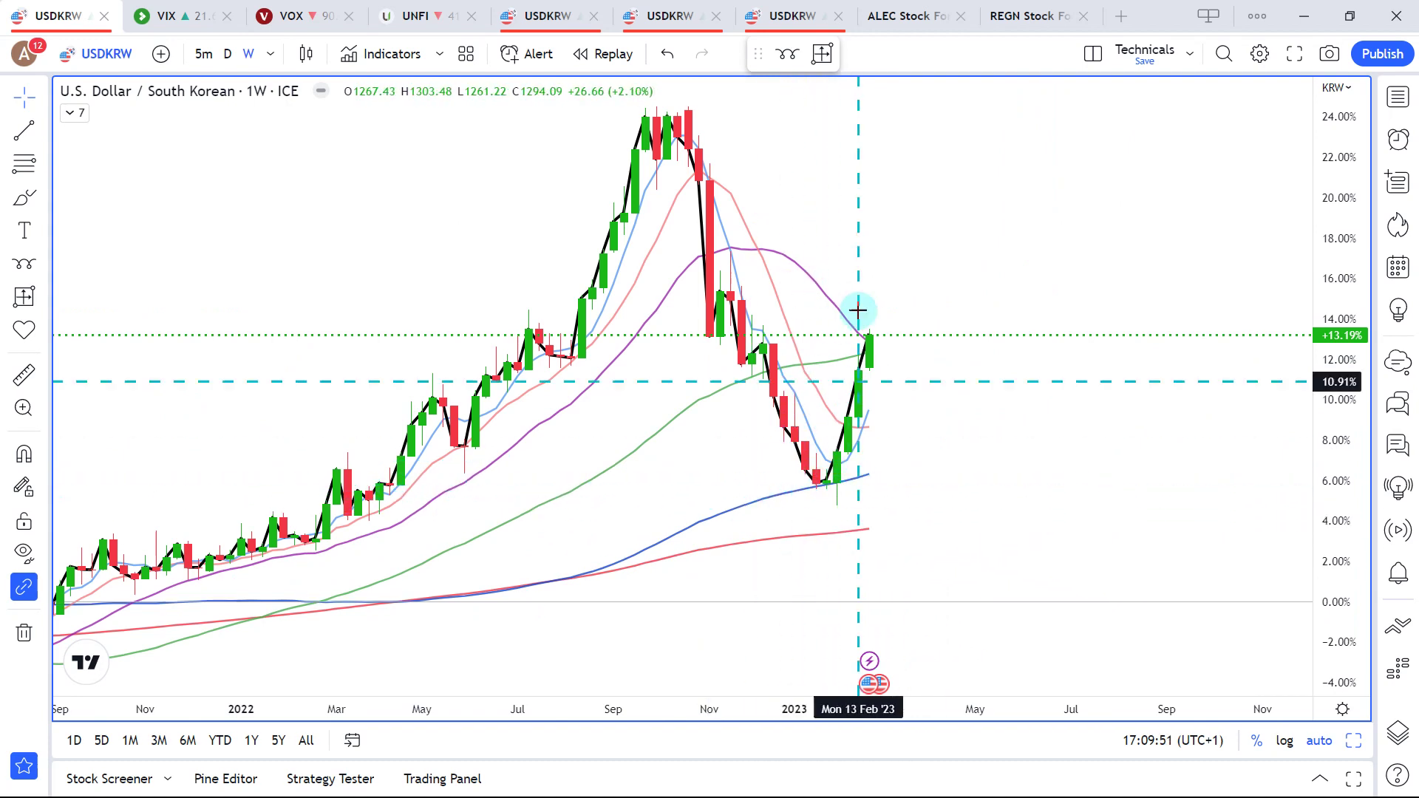
Switch the USDKRW chart to the daily interval and examine the recent price against its moving averages.
left_click(227, 54)
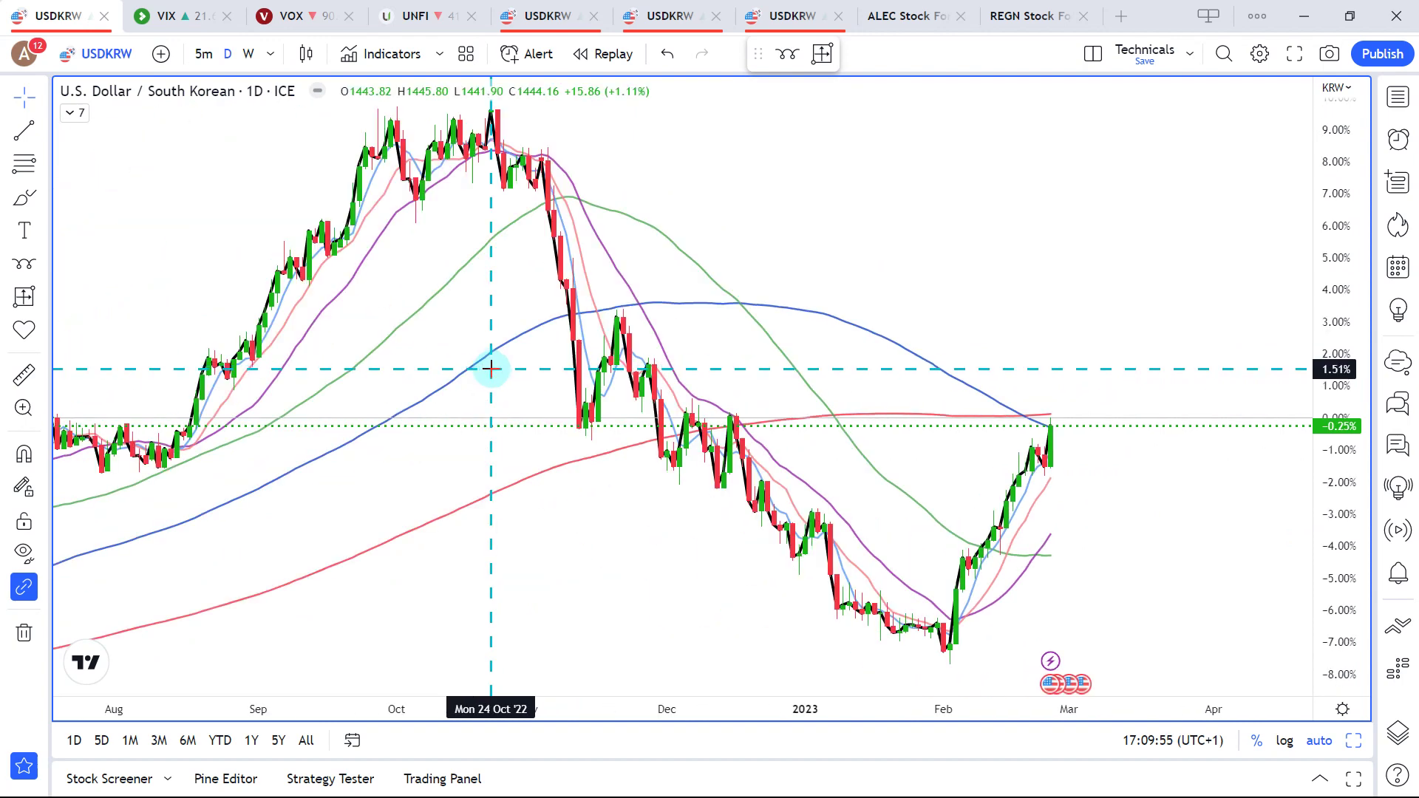
scroll(878, 406, "up", 5)
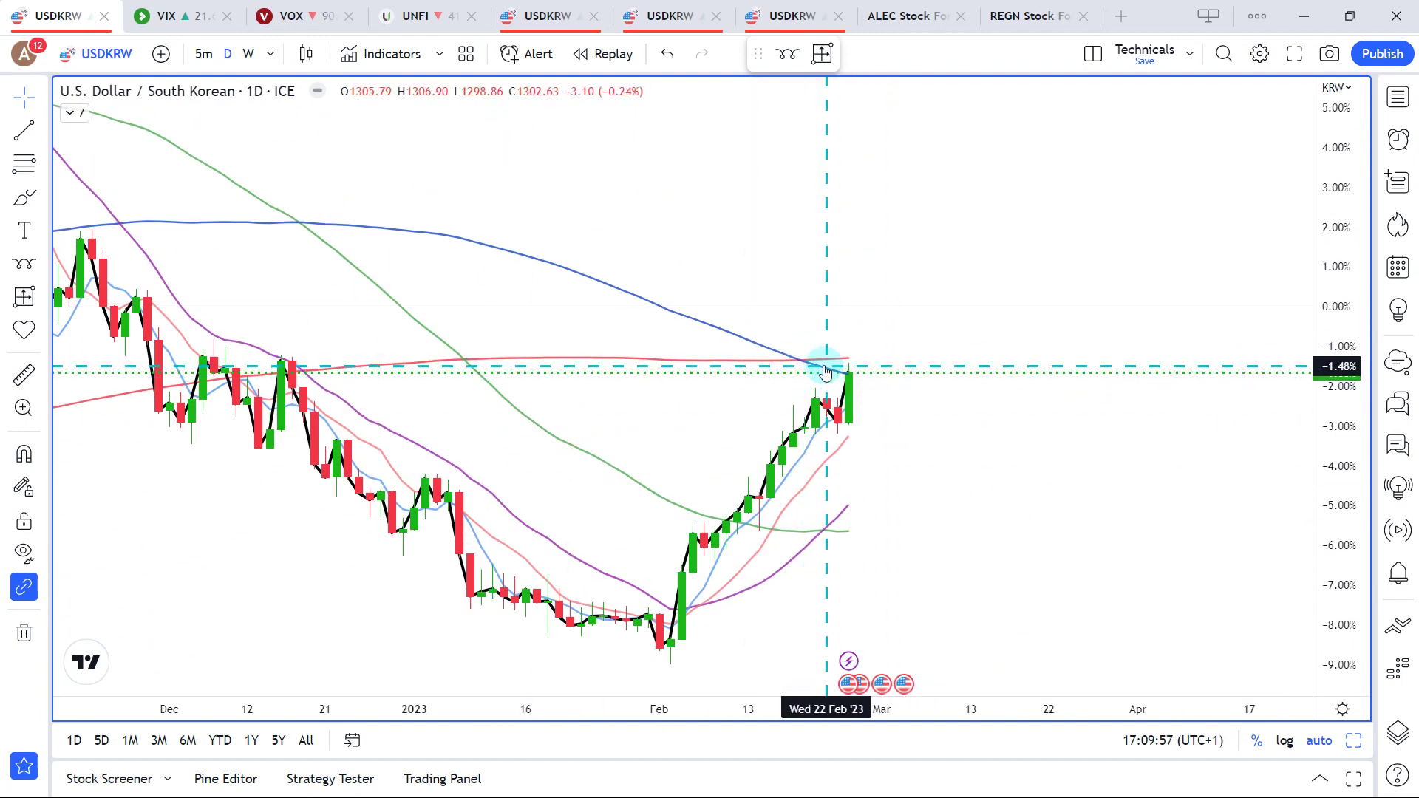
scroll(589, 388, "down", 3)
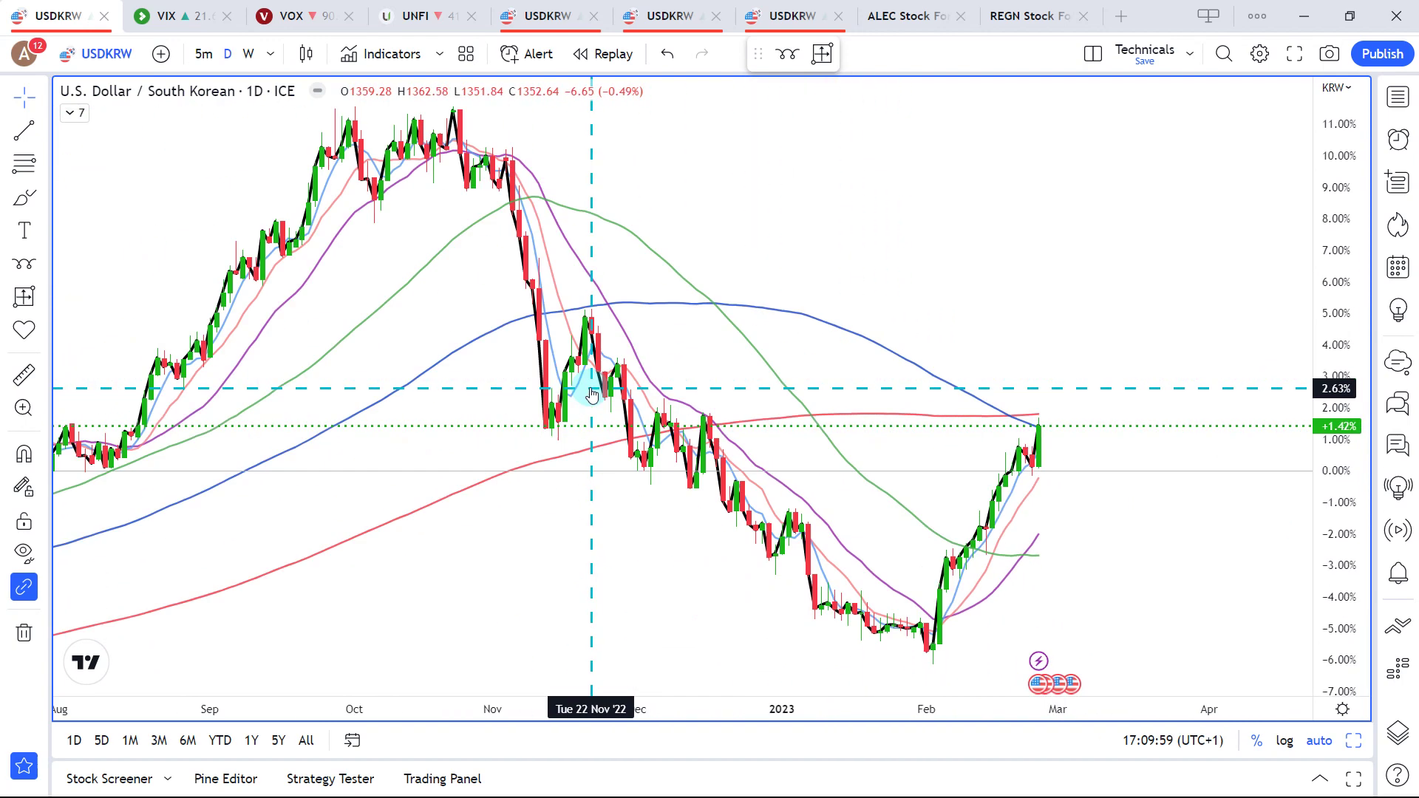
Set the USDKRW chart to the weekly interval and restore the split layout to examine its MACD, RSI and PPO indicators.
left_click(250, 53)
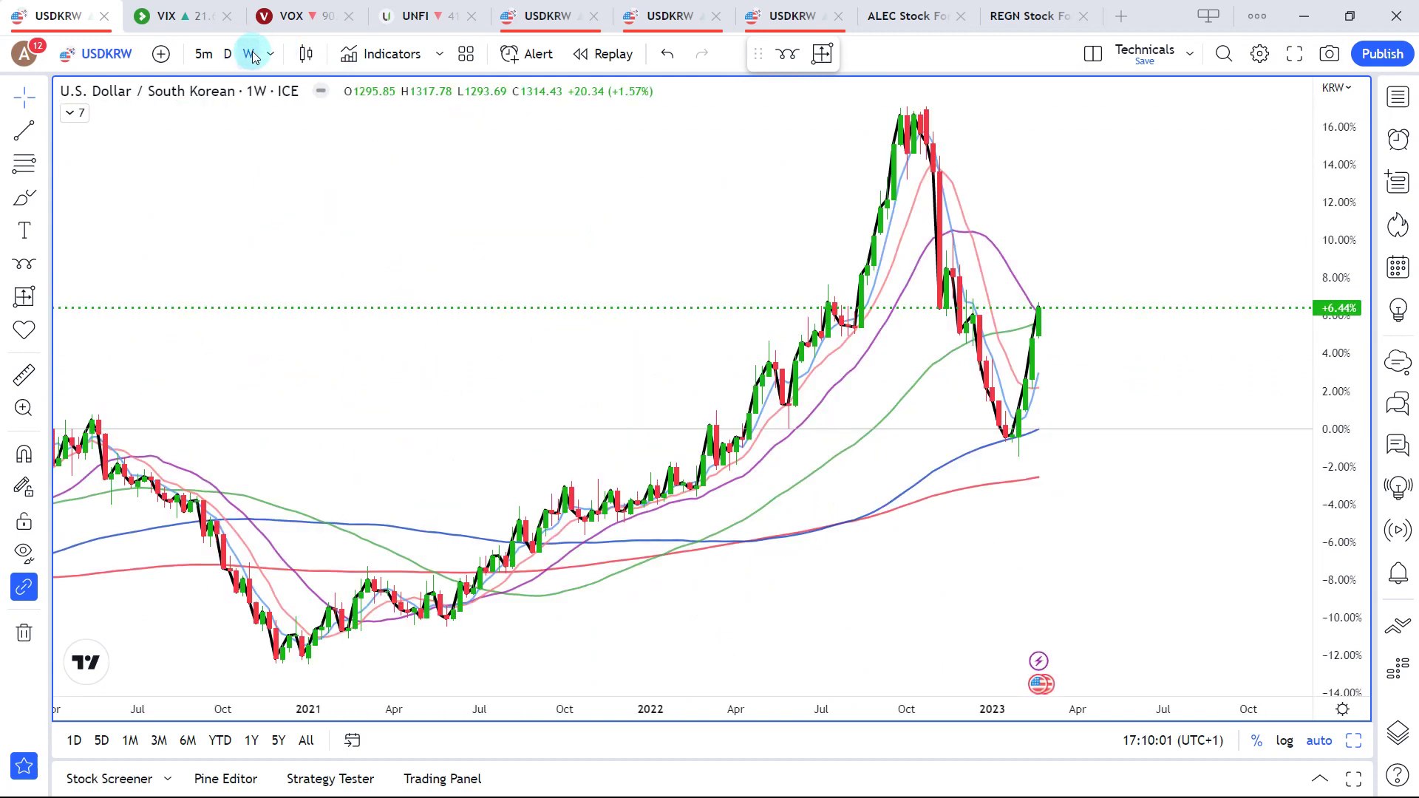
key("alt+Return")
scroll(1002, 341, "down", 3)
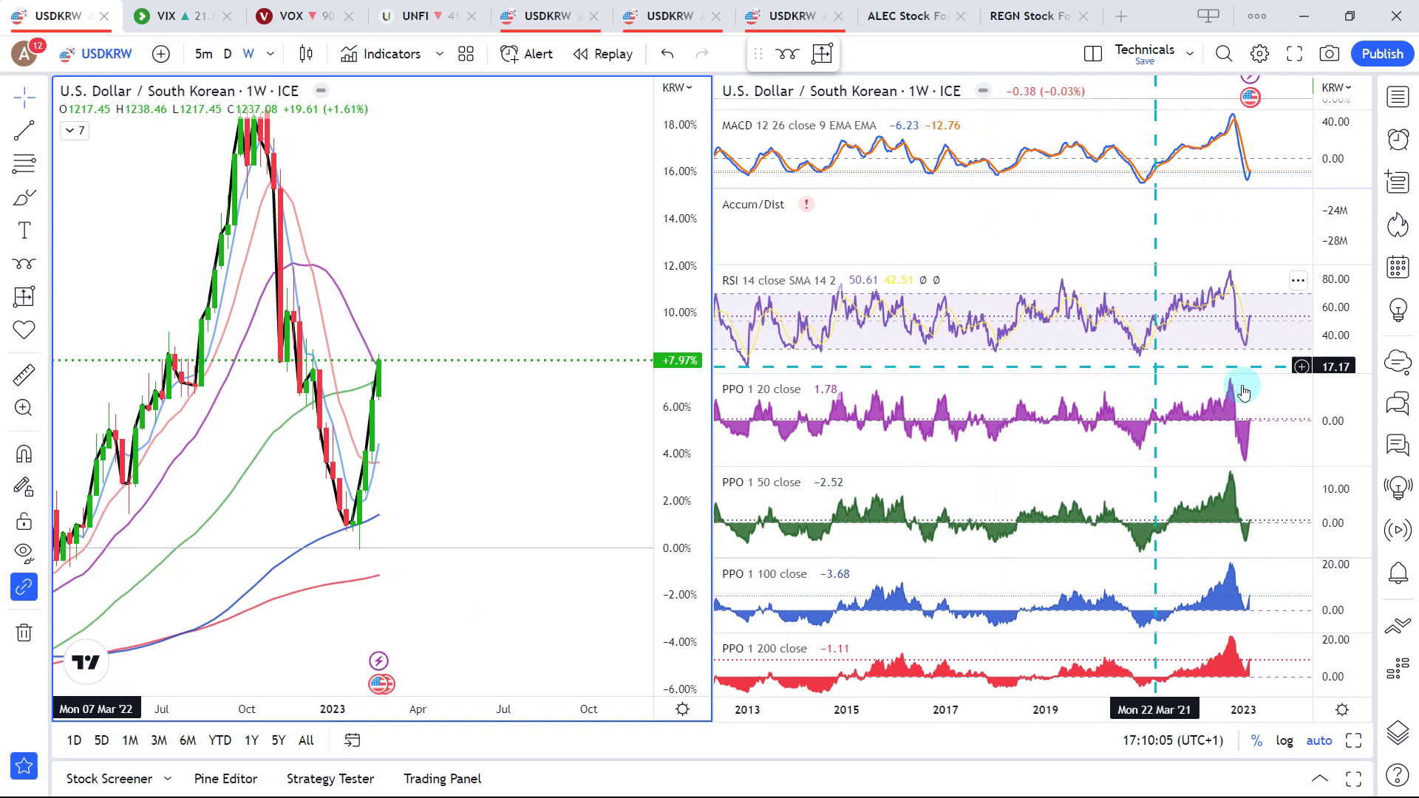
scroll(1074, 316, "up", 3)
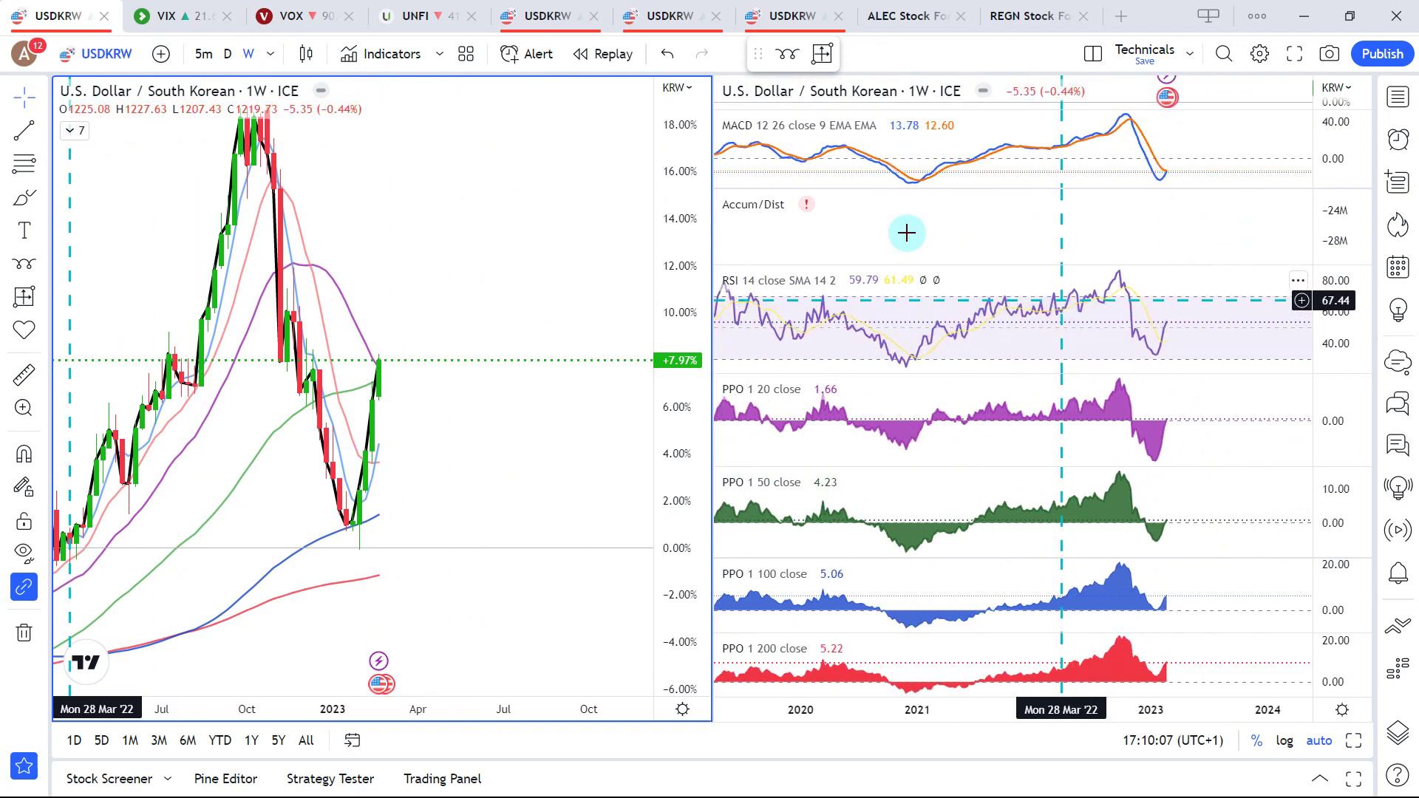
Switch USDKRW to the daily interval and maximize the indicator chart to examine RSI and PPO history back to 2013.
left_click(227, 53)
scroll(998, 332, "down", 5)
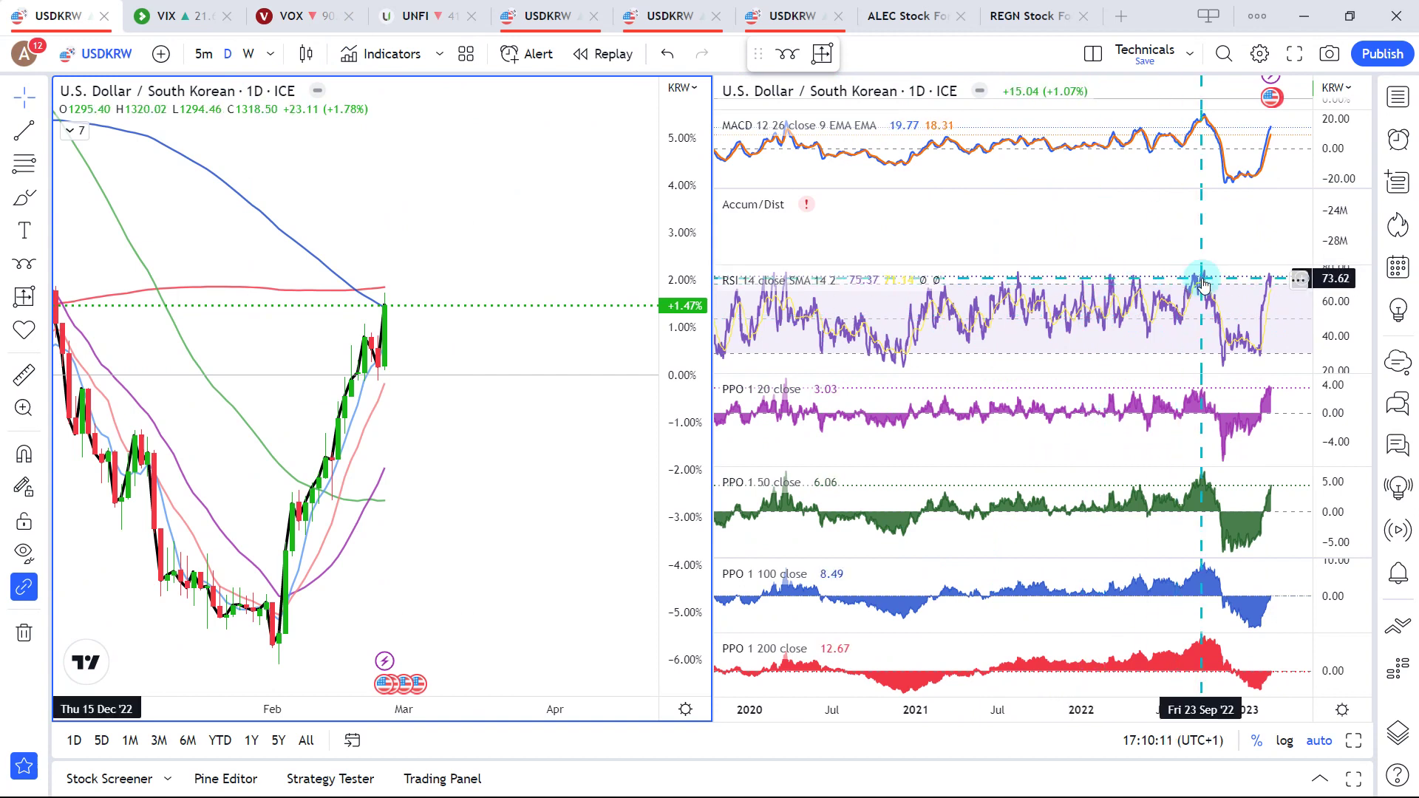
key("alt+Return")
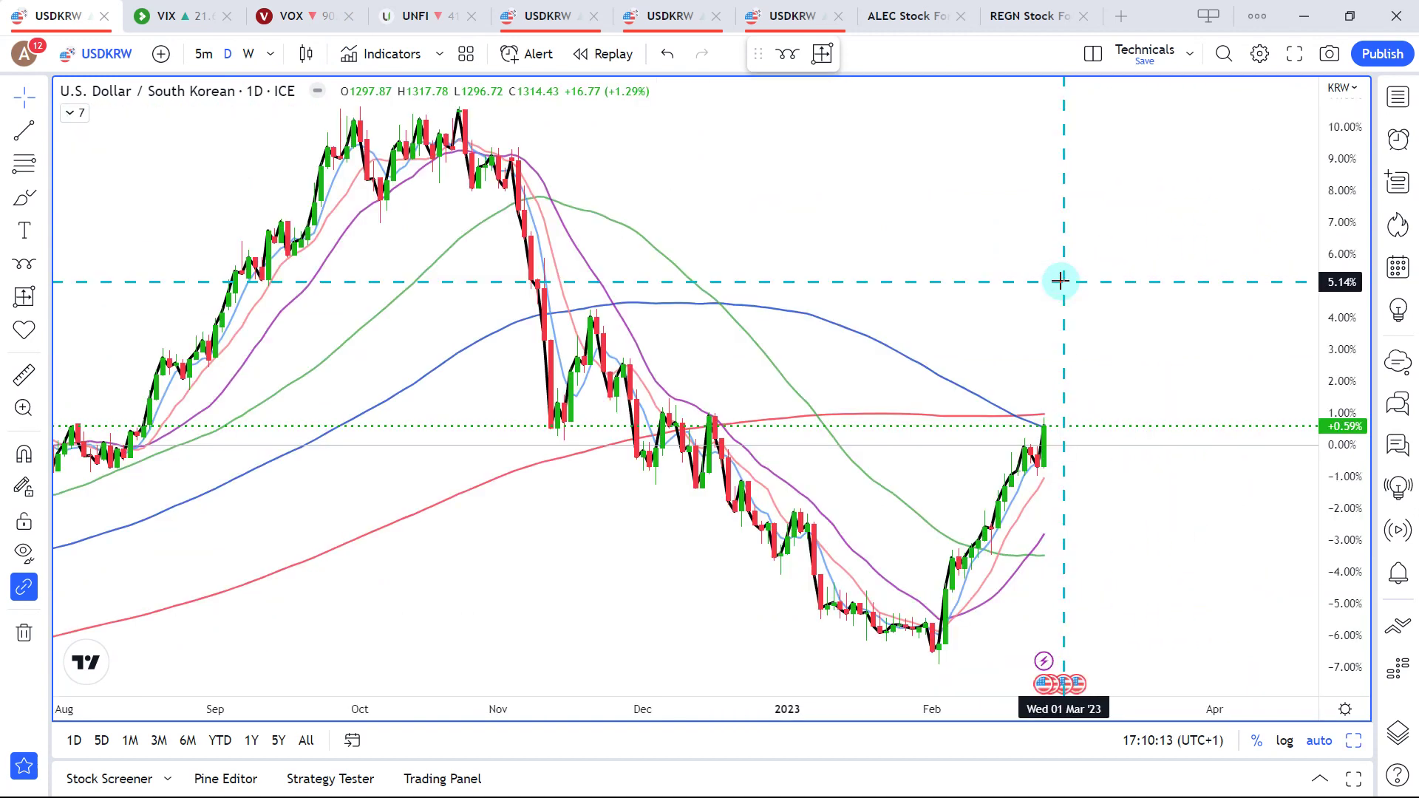
key("alt+Return")
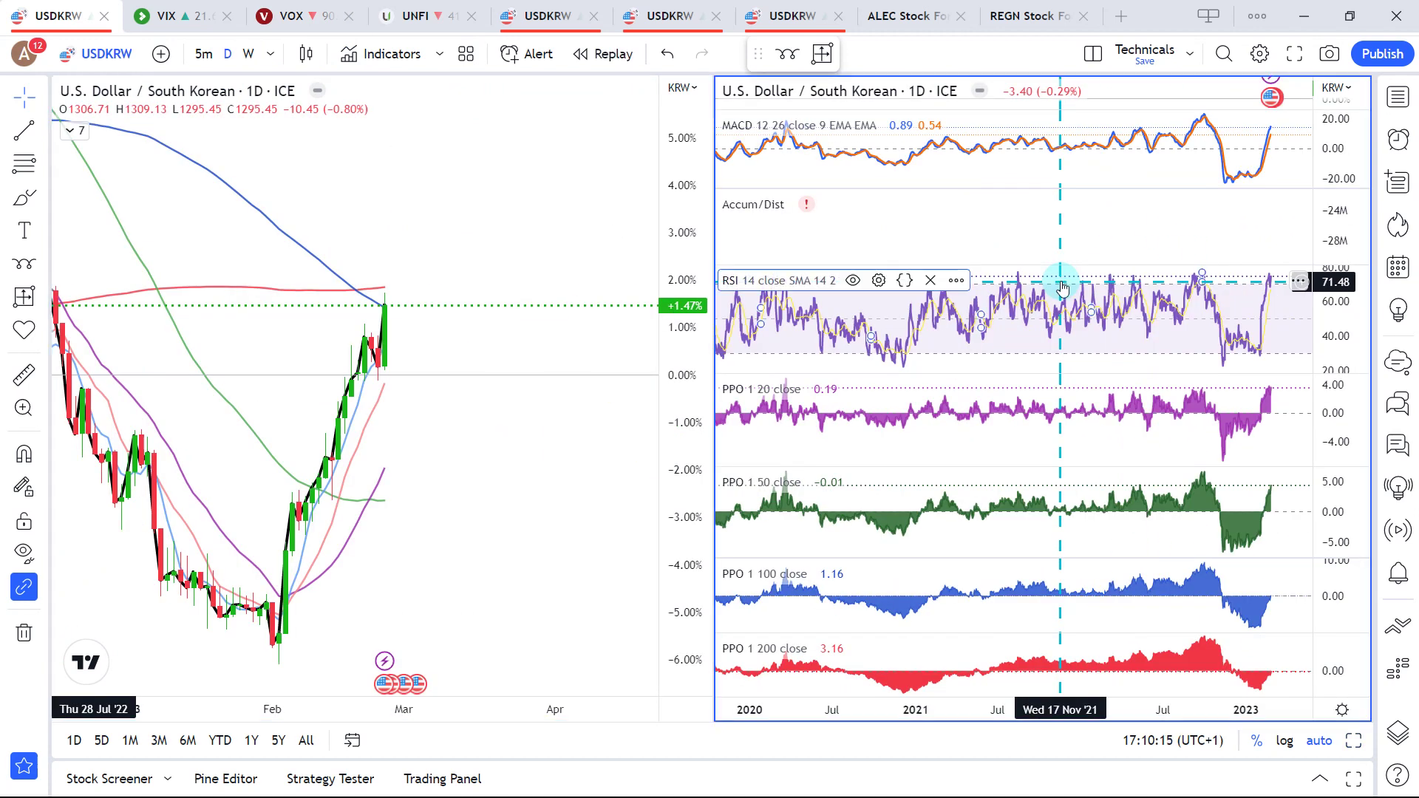
key("alt+Return")
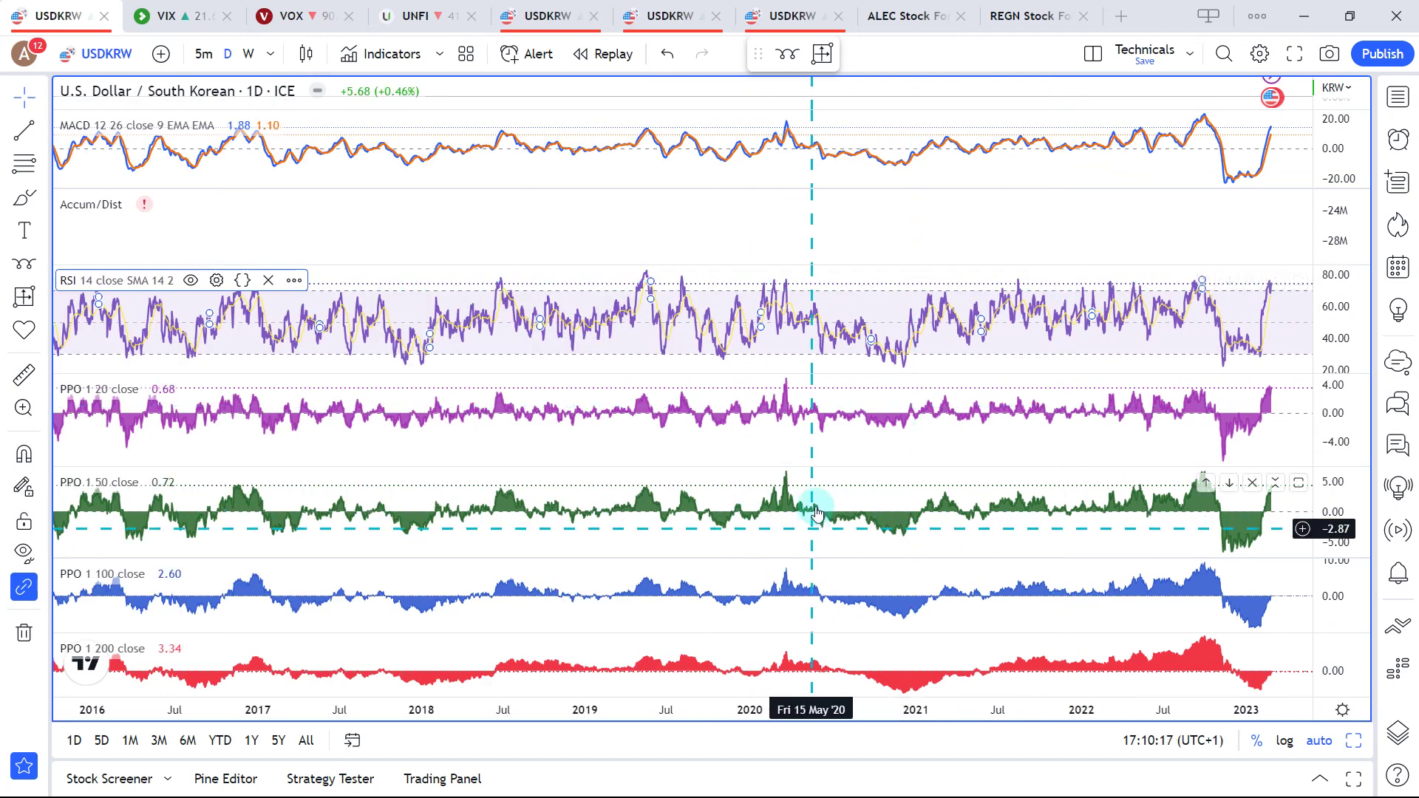
scroll(813, 488, "down", 5)
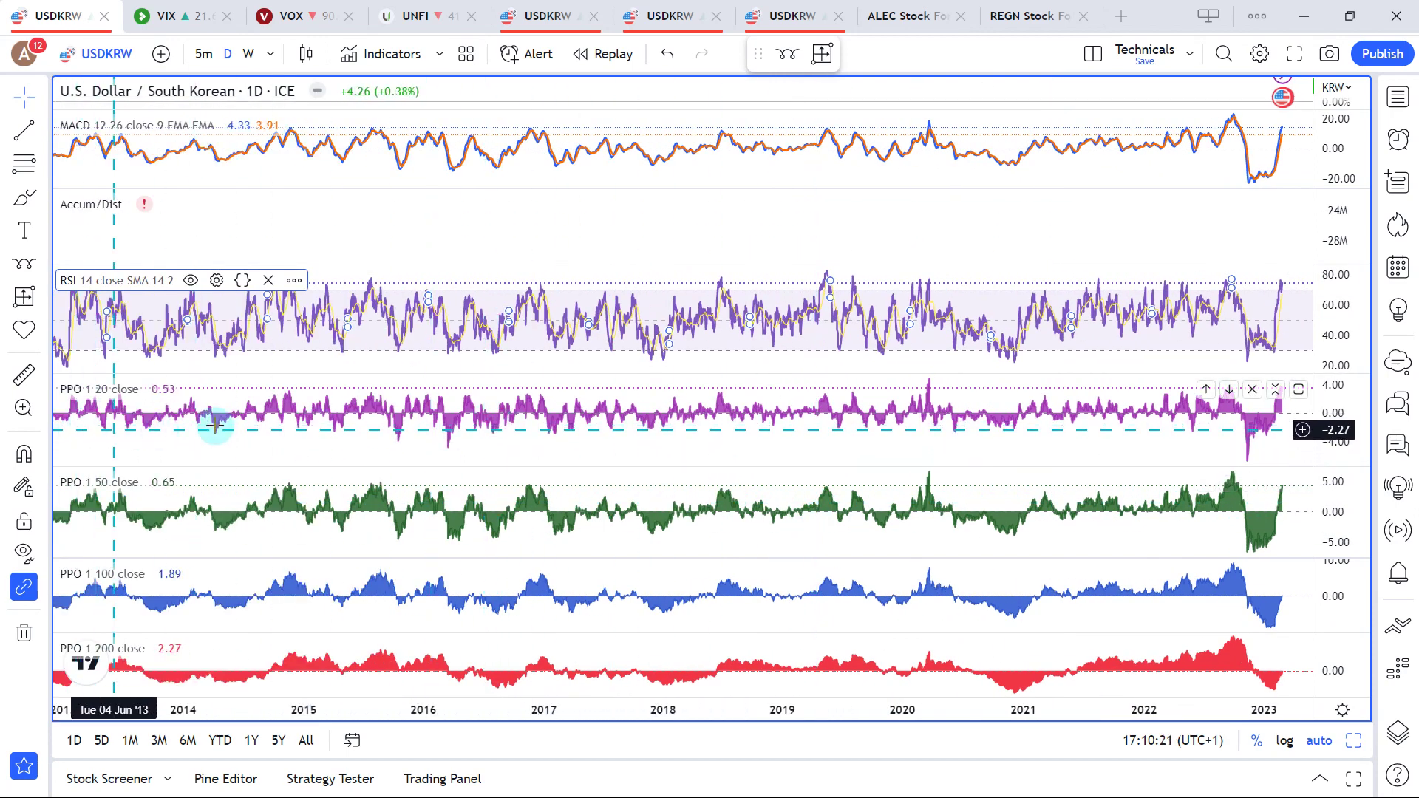
left_click(791, 231)
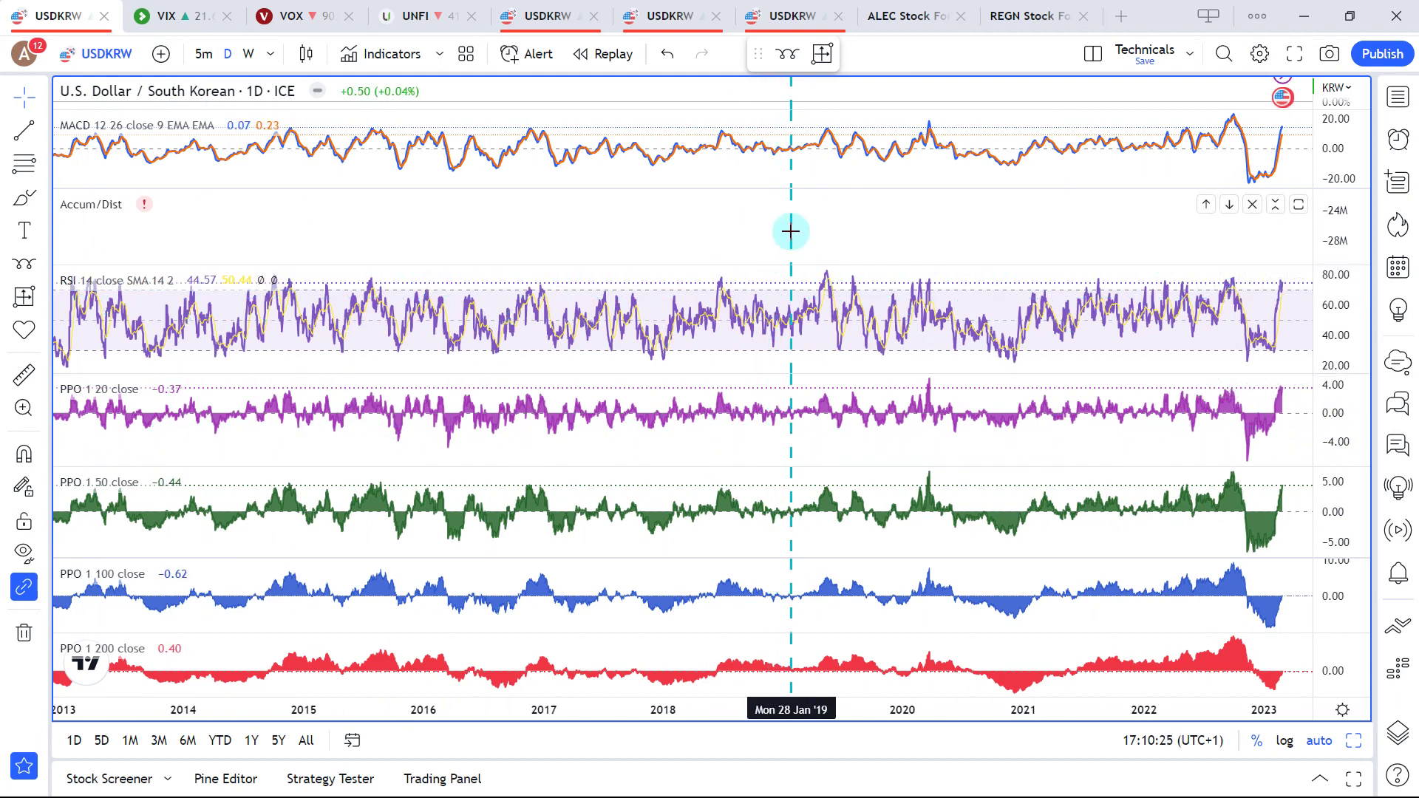
Maximize the USDKRW price chart and examine its weekly trend and moving averages back to 2019.
key("alt+Return")
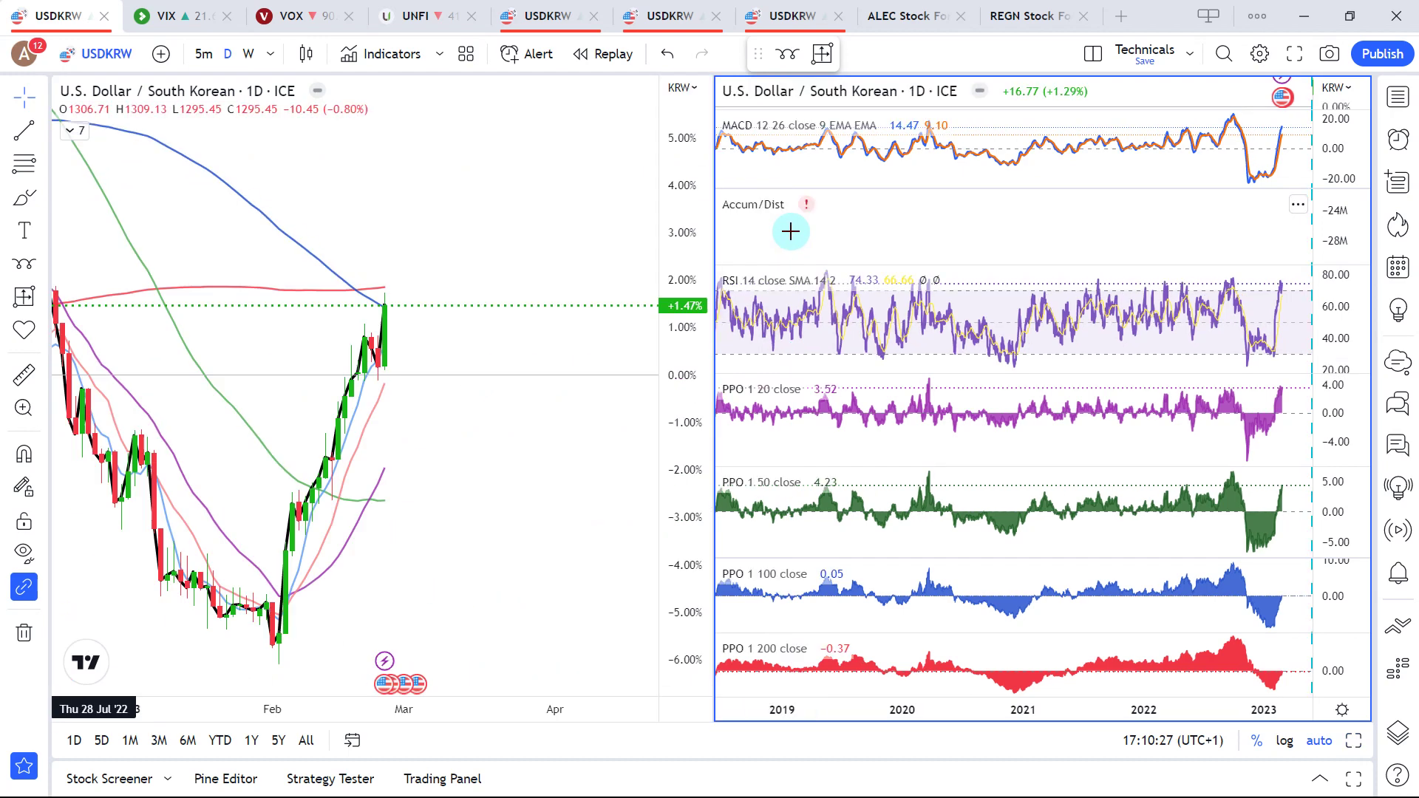
scroll(525, 415, "down", 5)
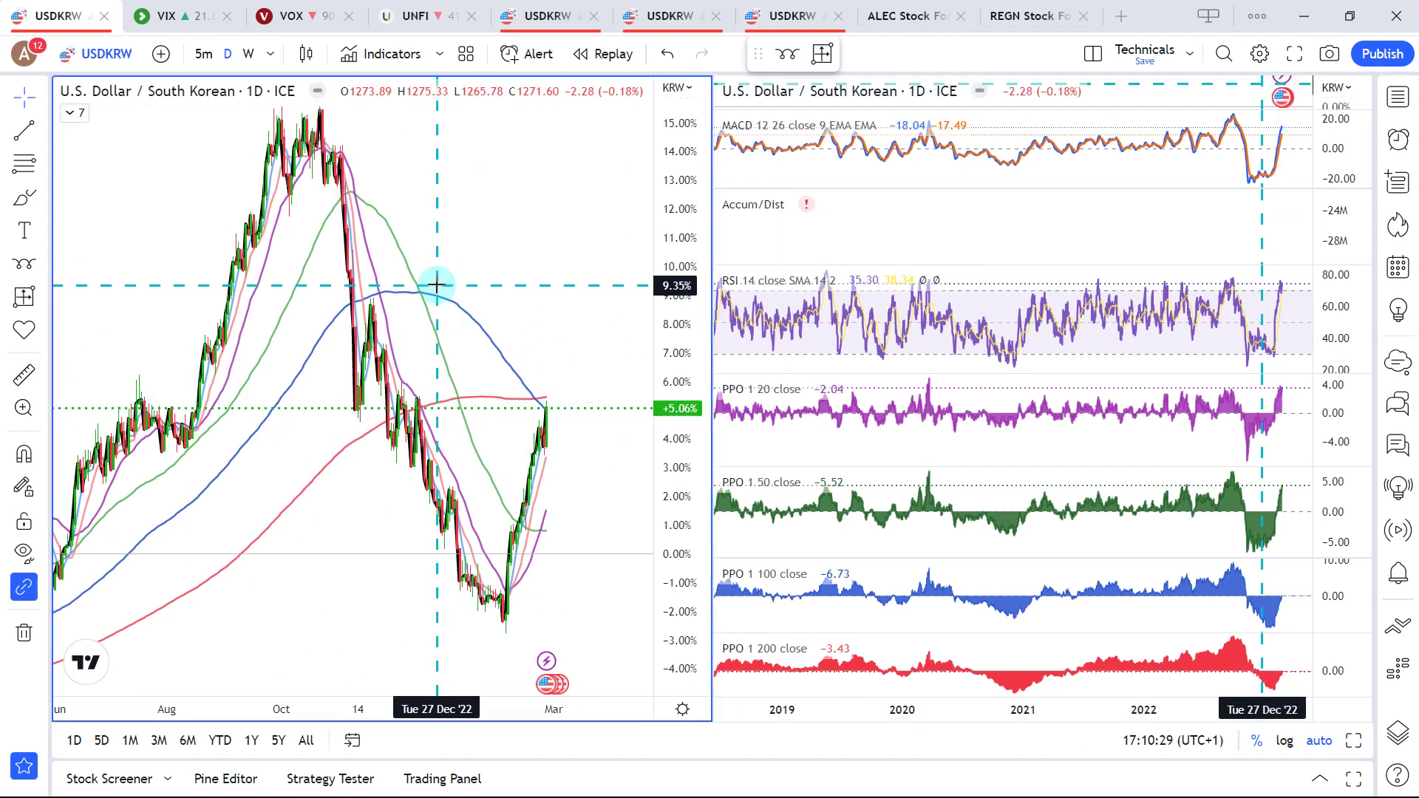
key("alt+Return")
scroll(437, 285, "up", 6)
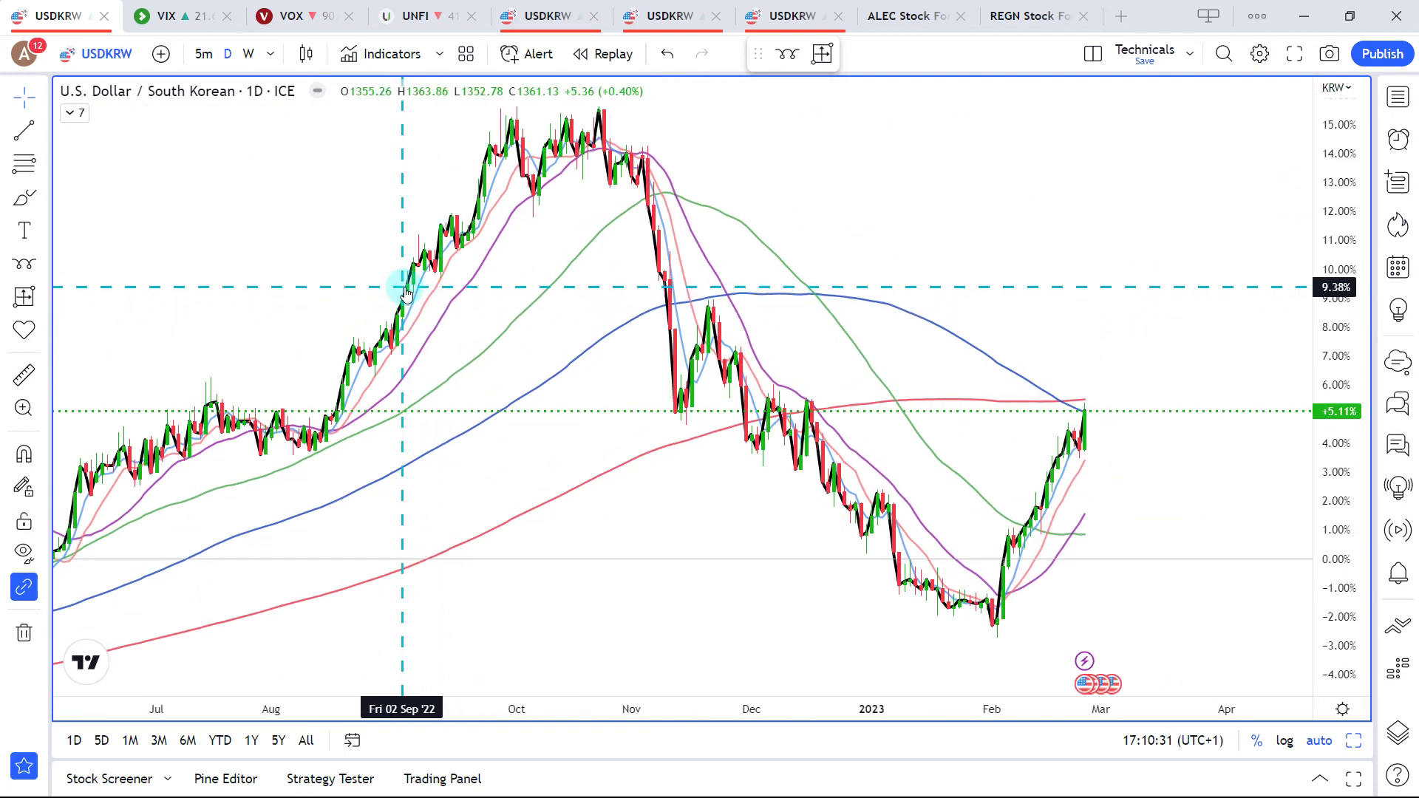
left_click(248, 53)
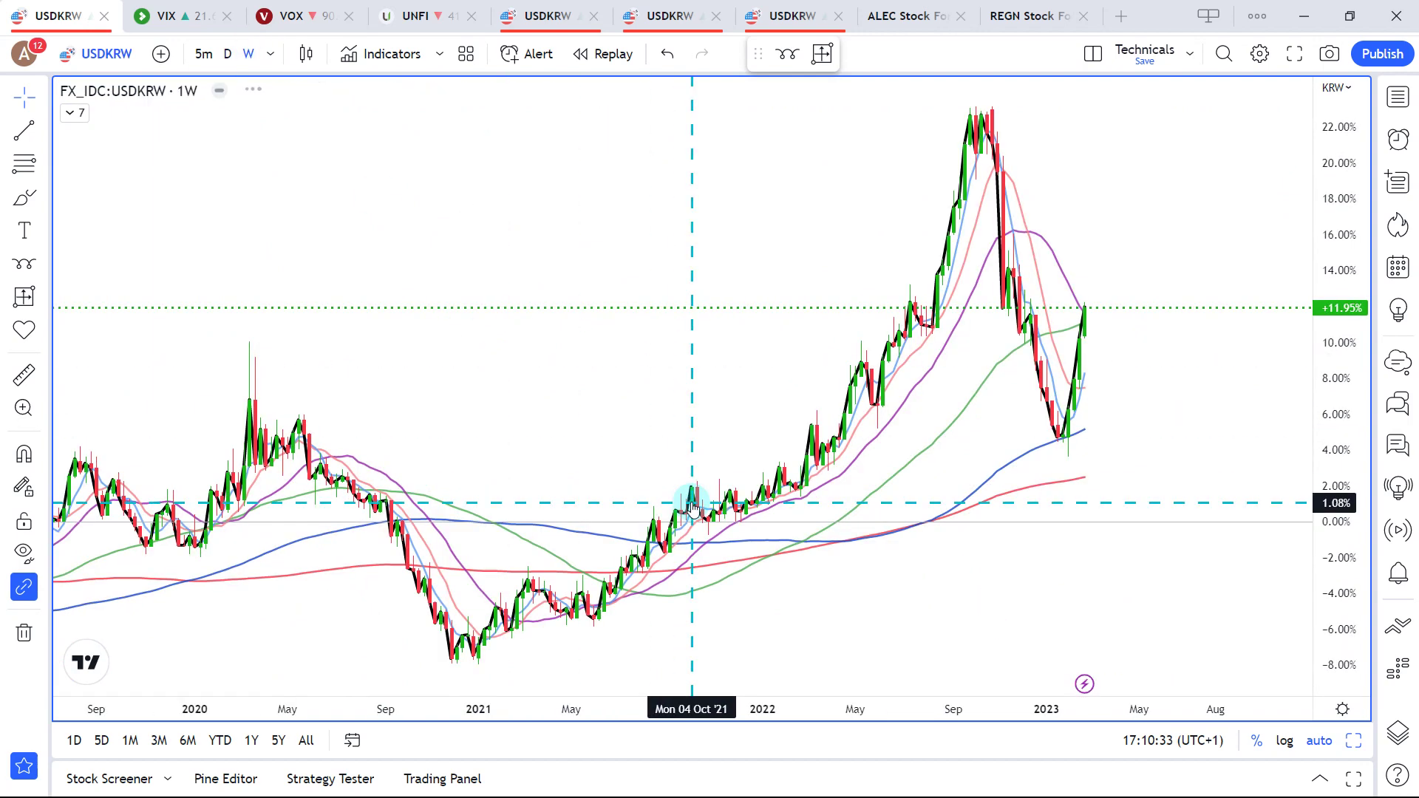
scroll(788, 332, "down", 4)
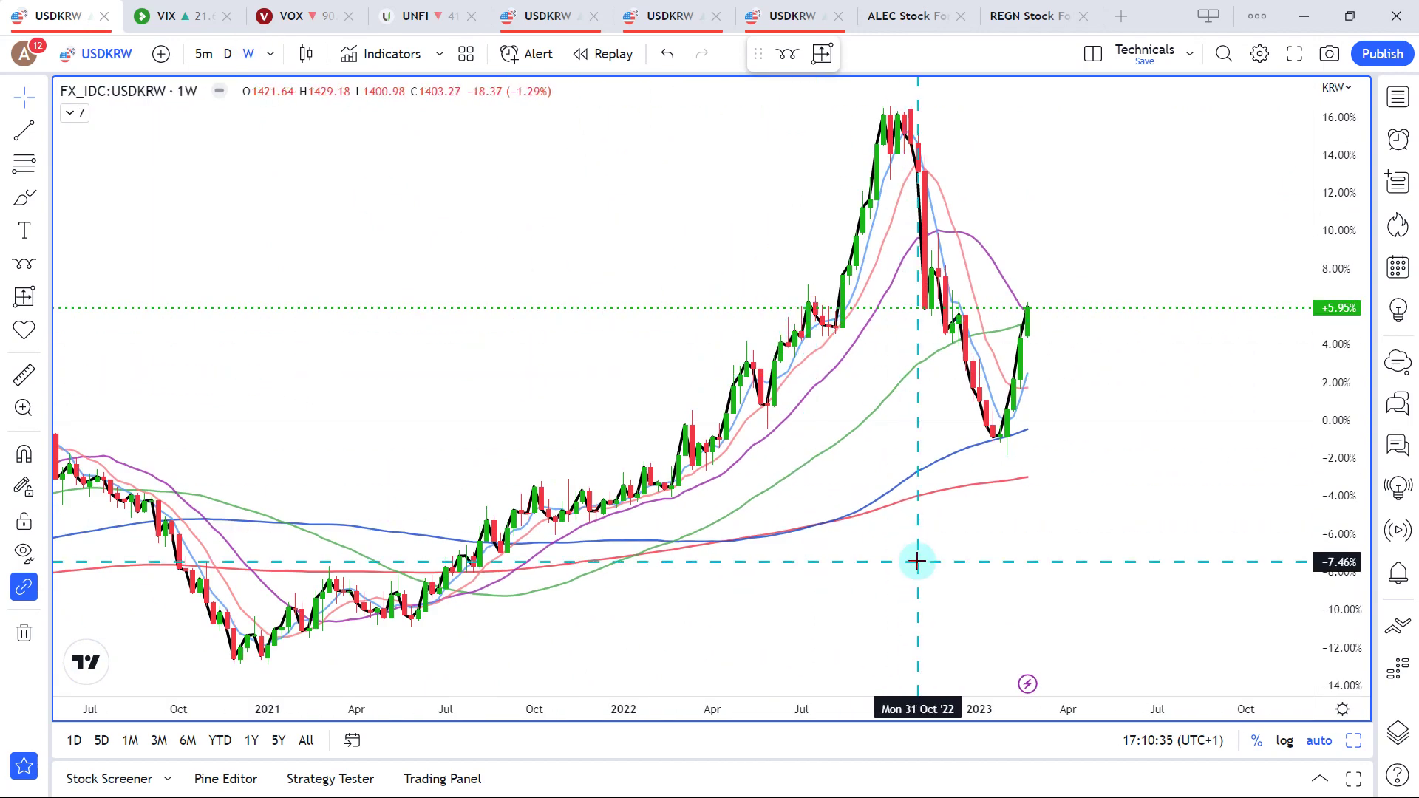
scroll(947, 512, "down", 3)
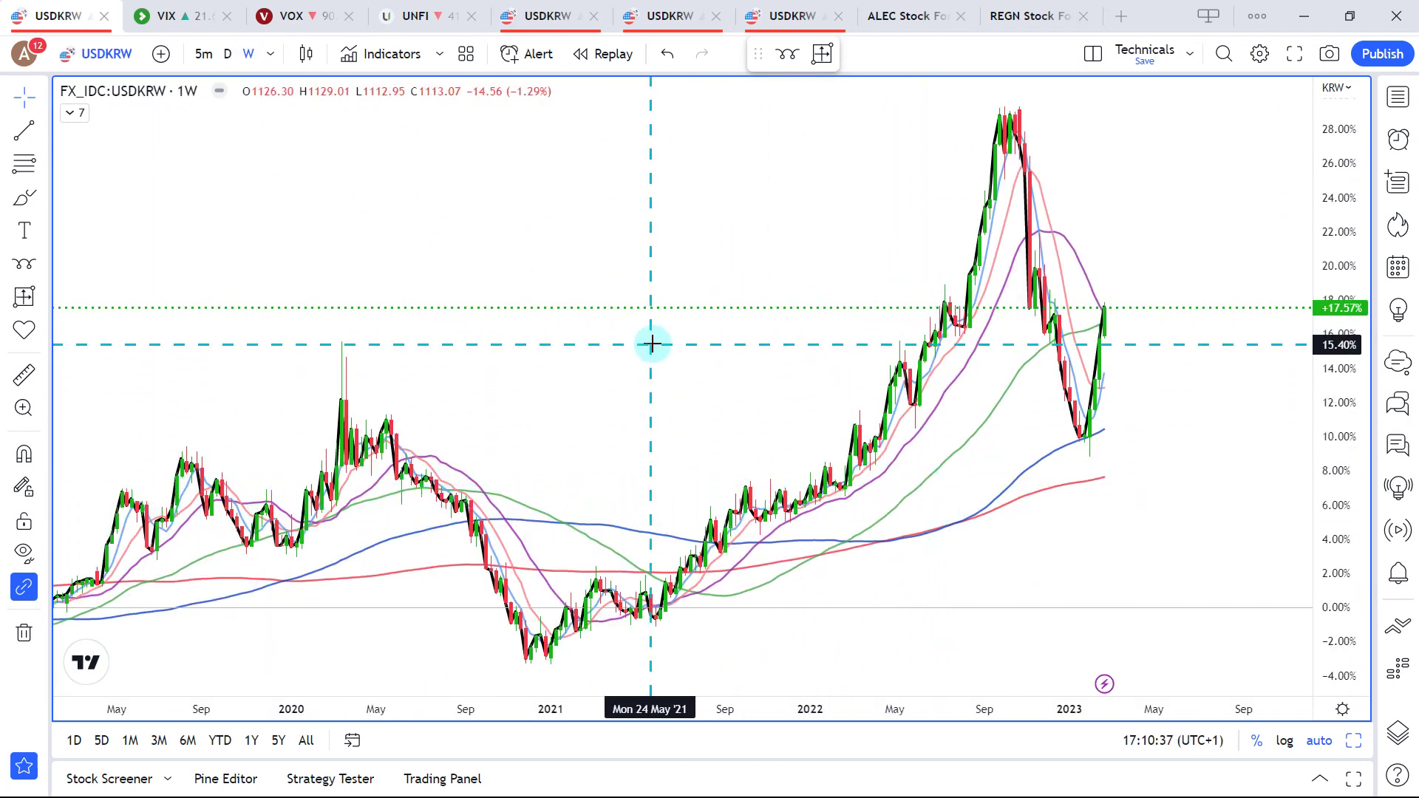
Switch to Watchlist.xlsx in Excel and enter "Overbought" as the entry signal in the US Dollar/Korean Won row of the Laboratory sheet.
key("alt+Tab")
left_click(656, 764)
left_click(817, 530)
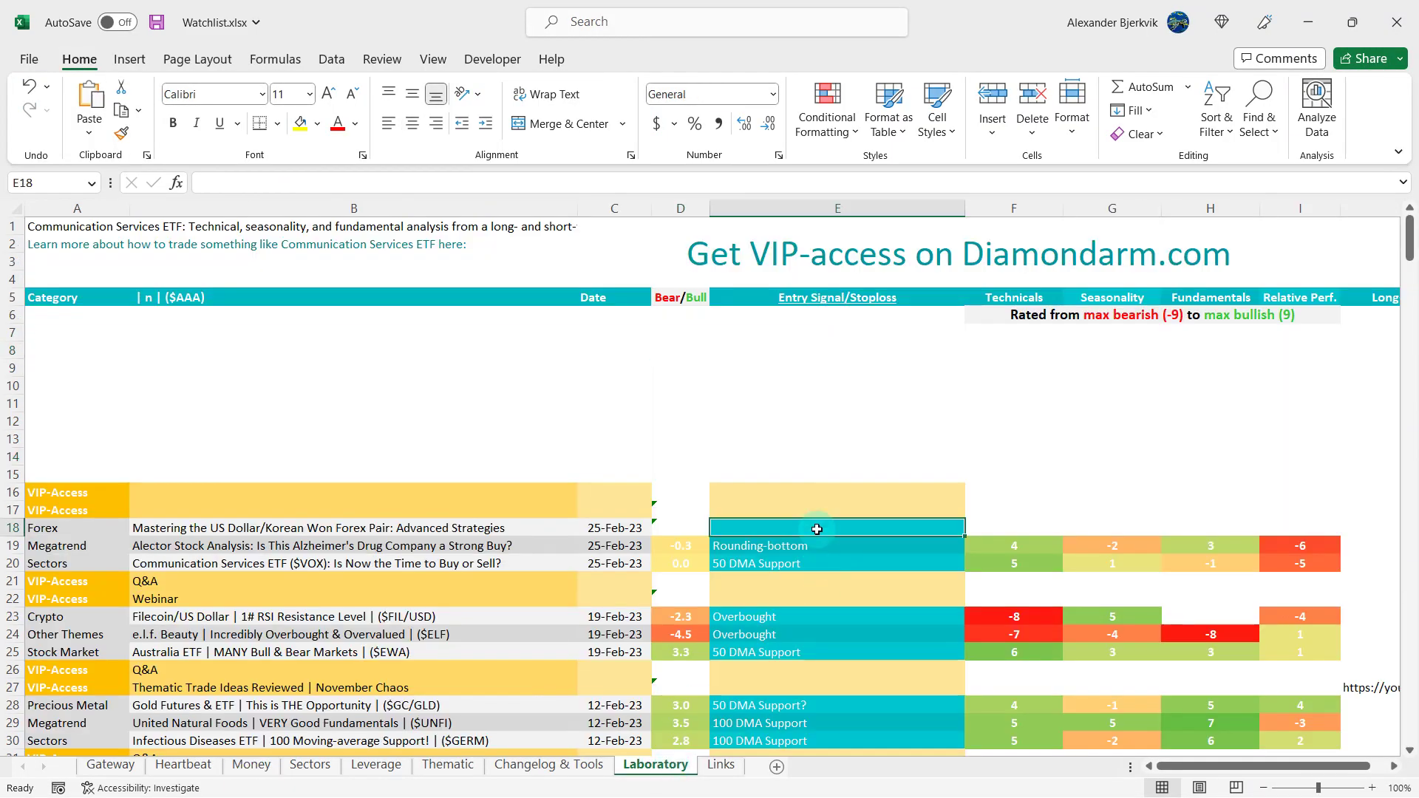
type("Overb")
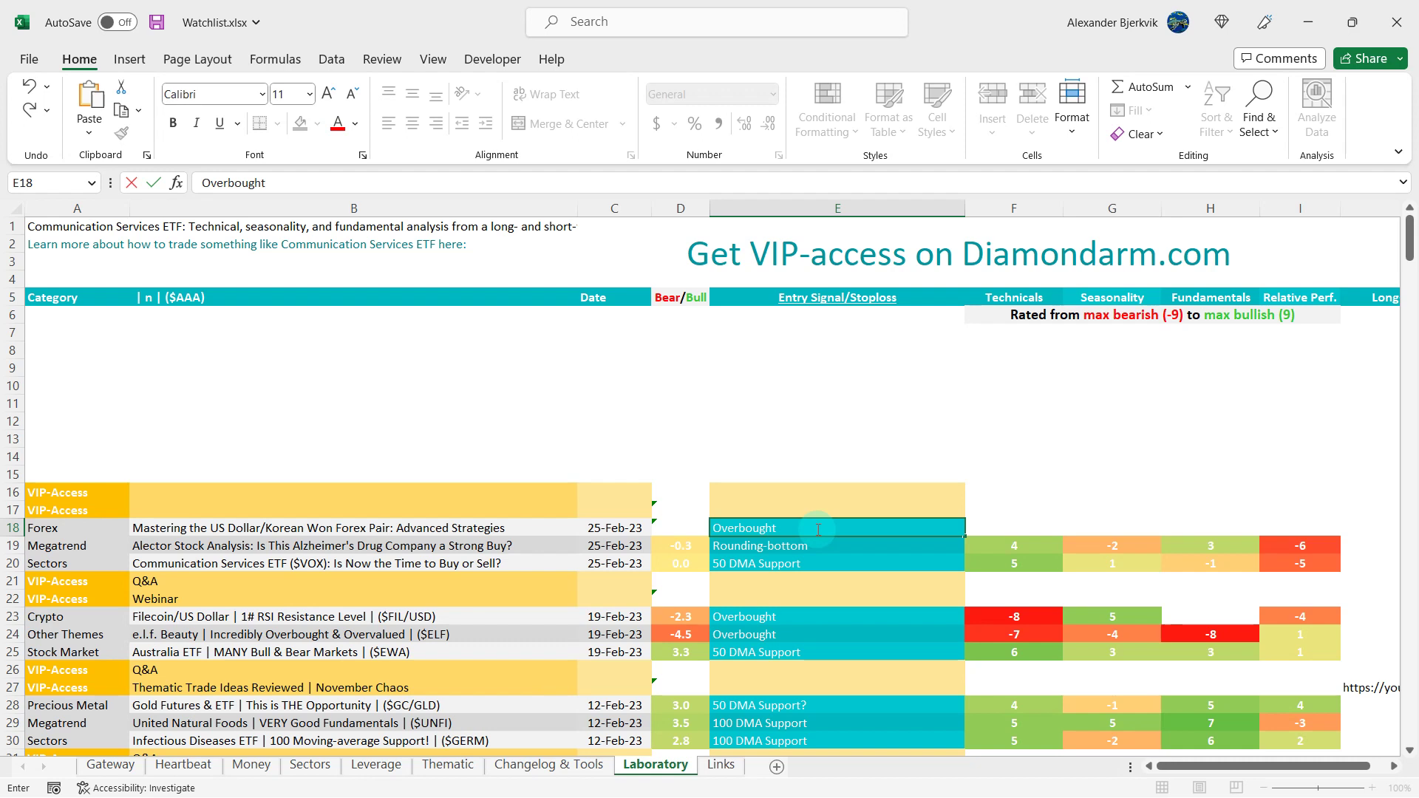
type("ought")
Set the Technicals rating of the US Dollar/Korean Won row to -6.
left_click(1002, 522)
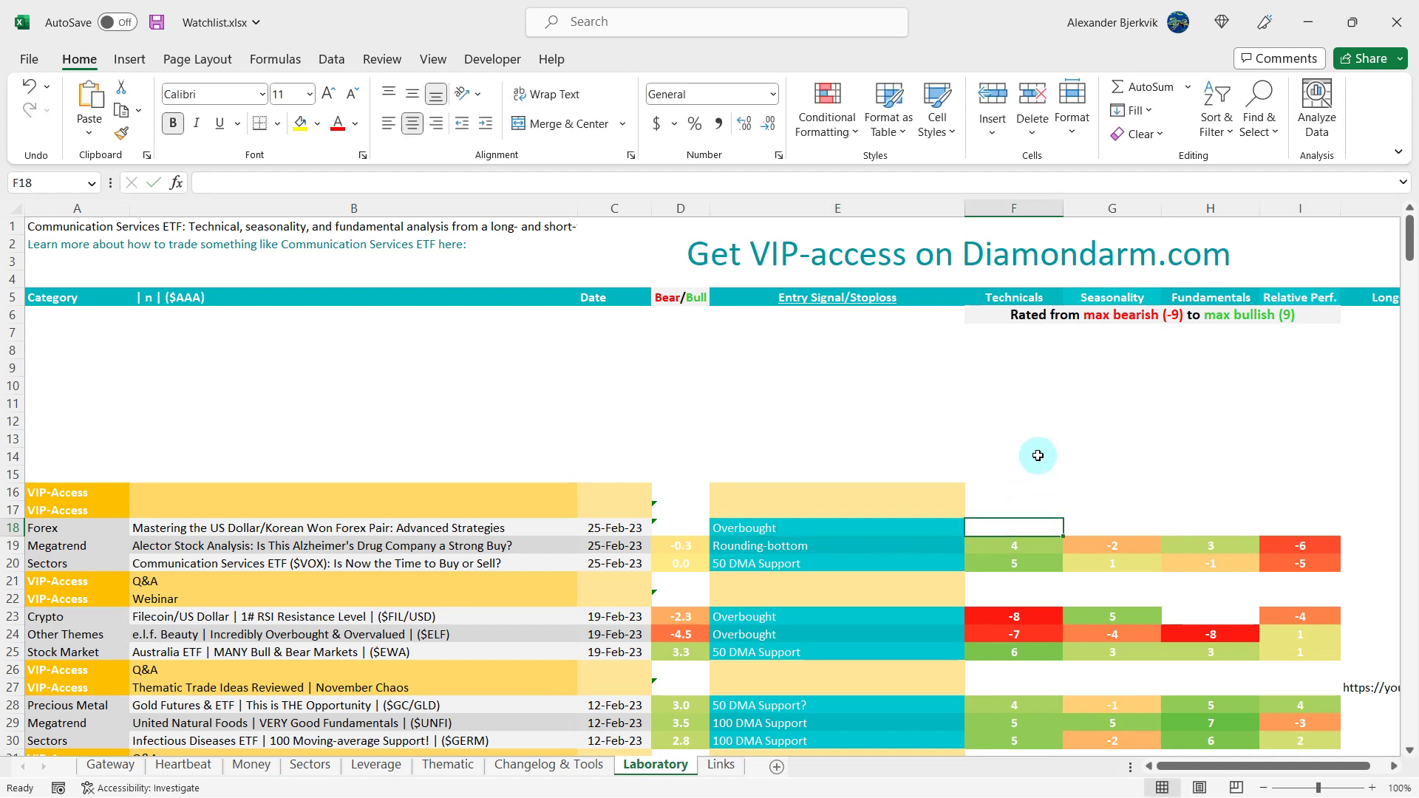
type("-6")
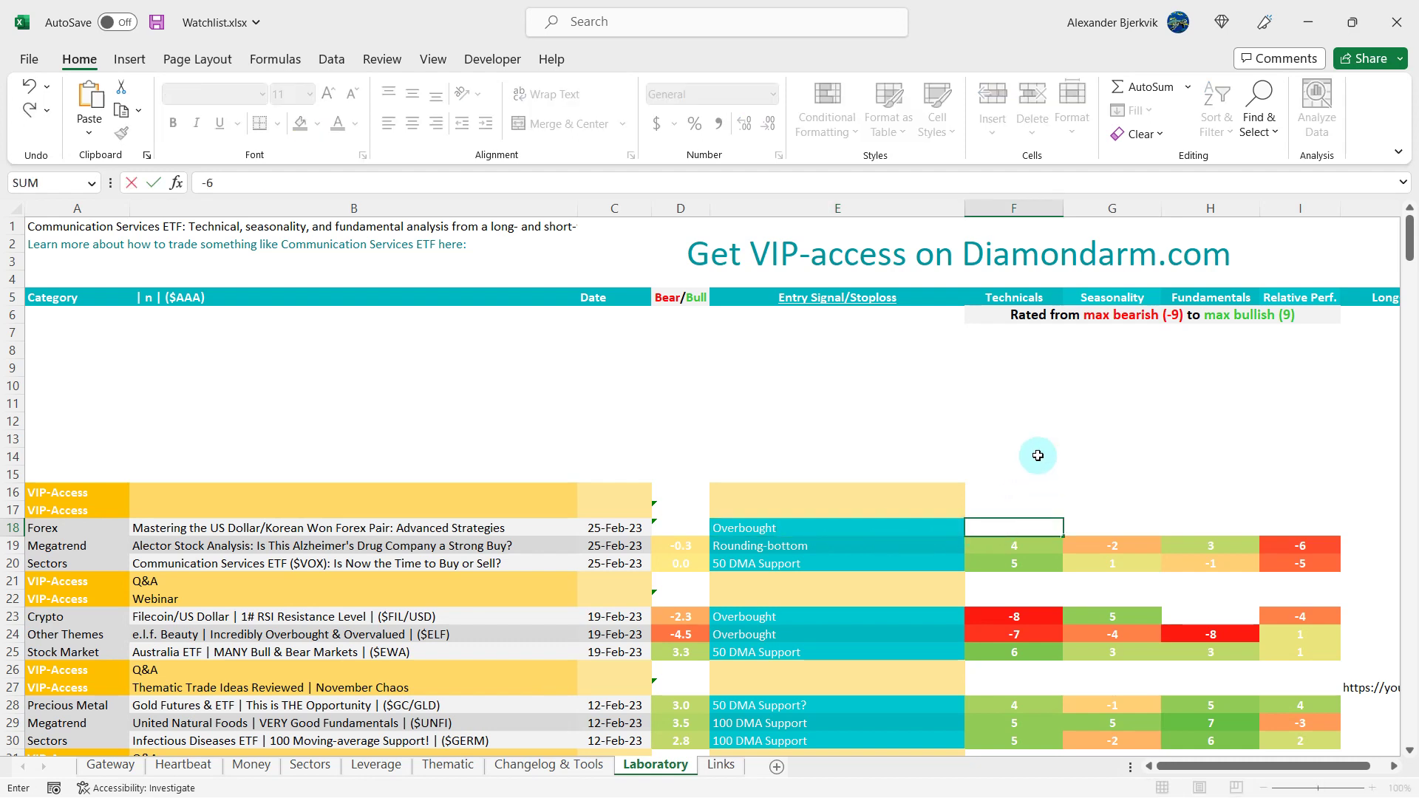
left_click(899, 419)
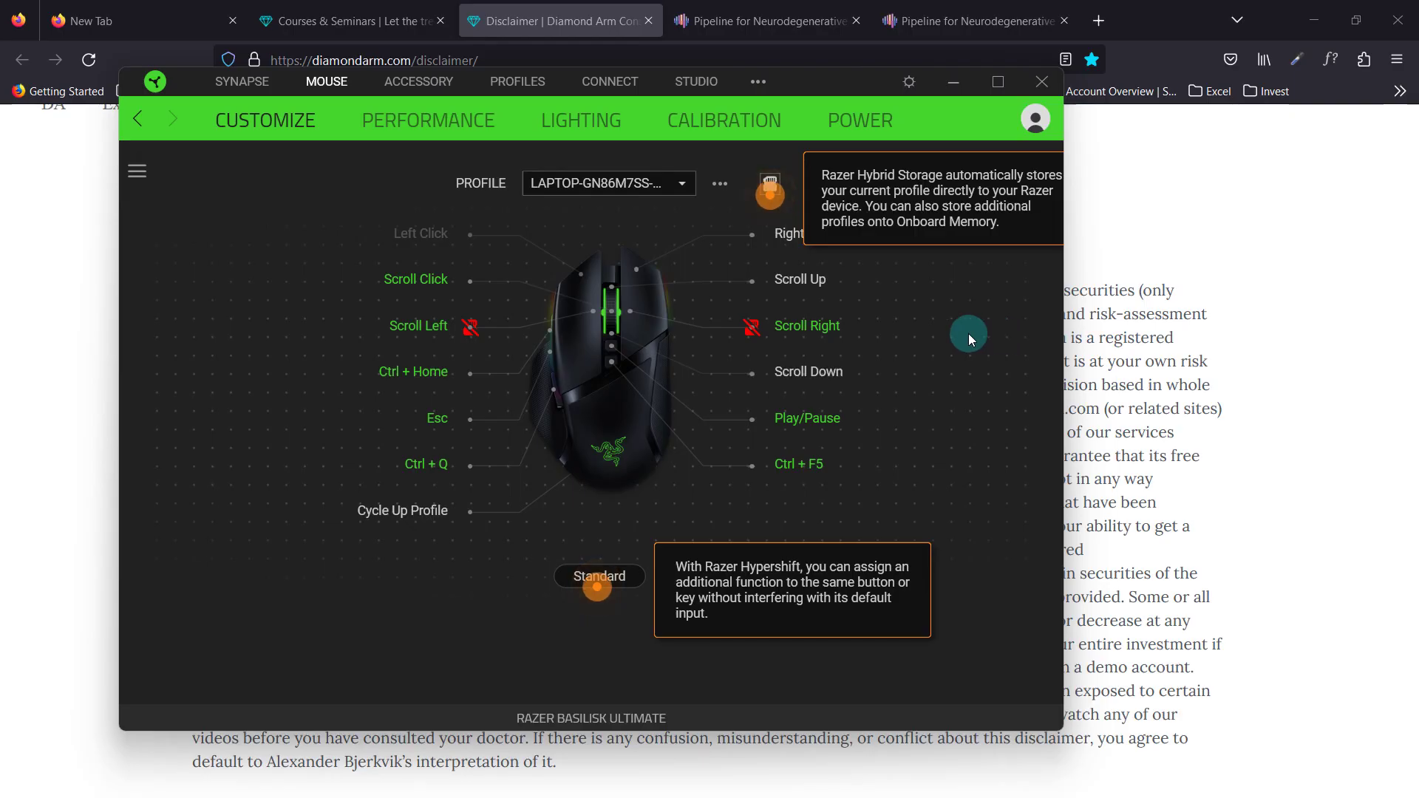
Turn off the brightness in the mouse's lighting settings in Razer Synapse.
left_click(561, 128)
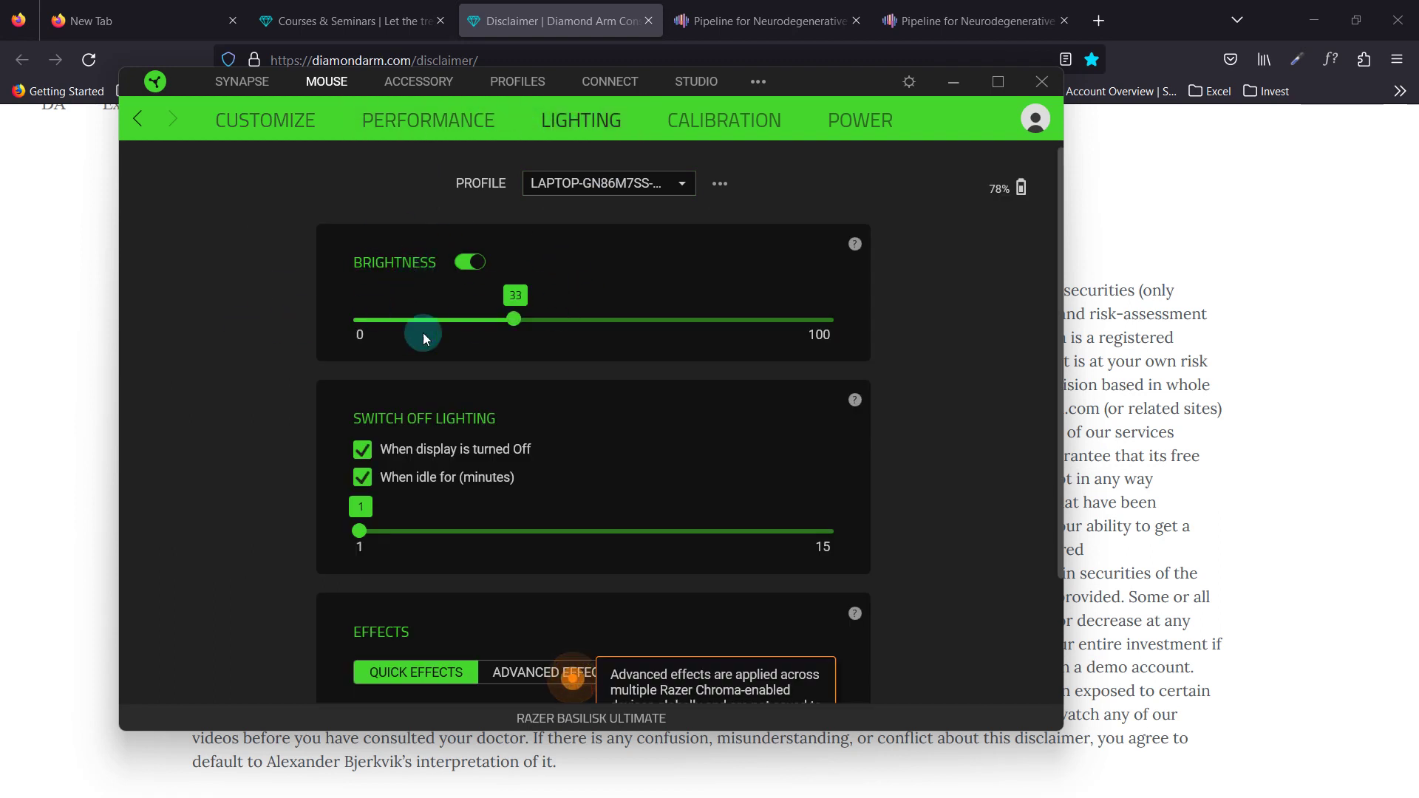
left_click(472, 262)
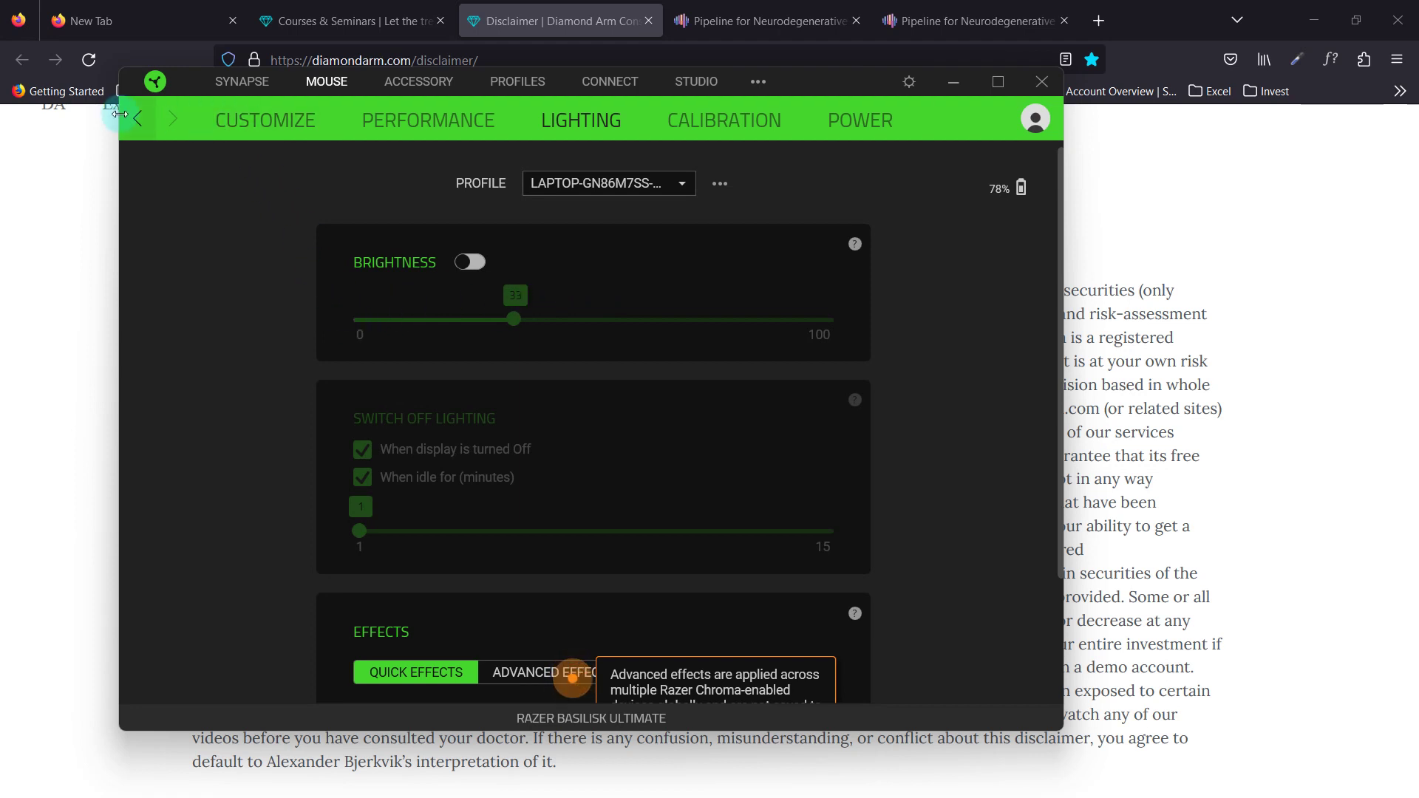
left_click(135, 118)
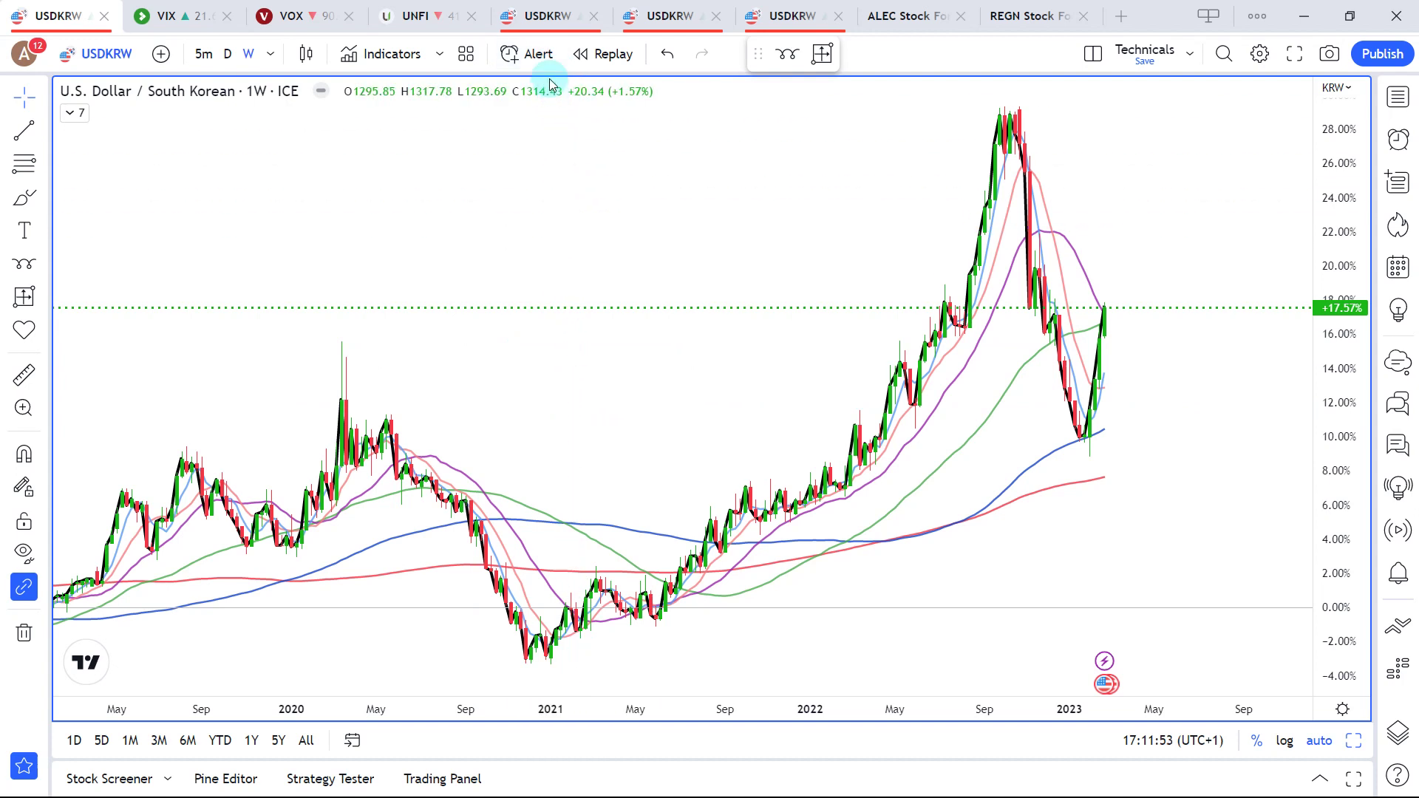
Review the USDKRW Seasonality layout in TradingView, and rate Seasonality -5 for the US Dollar/Korean Won row in the Excel watchlist.
left_click(544, 31)
mouse_move(471, 320)
left_mouse_down()
mouse_move(435, 311)
mouse_move(447, 318)
left_mouse_up()
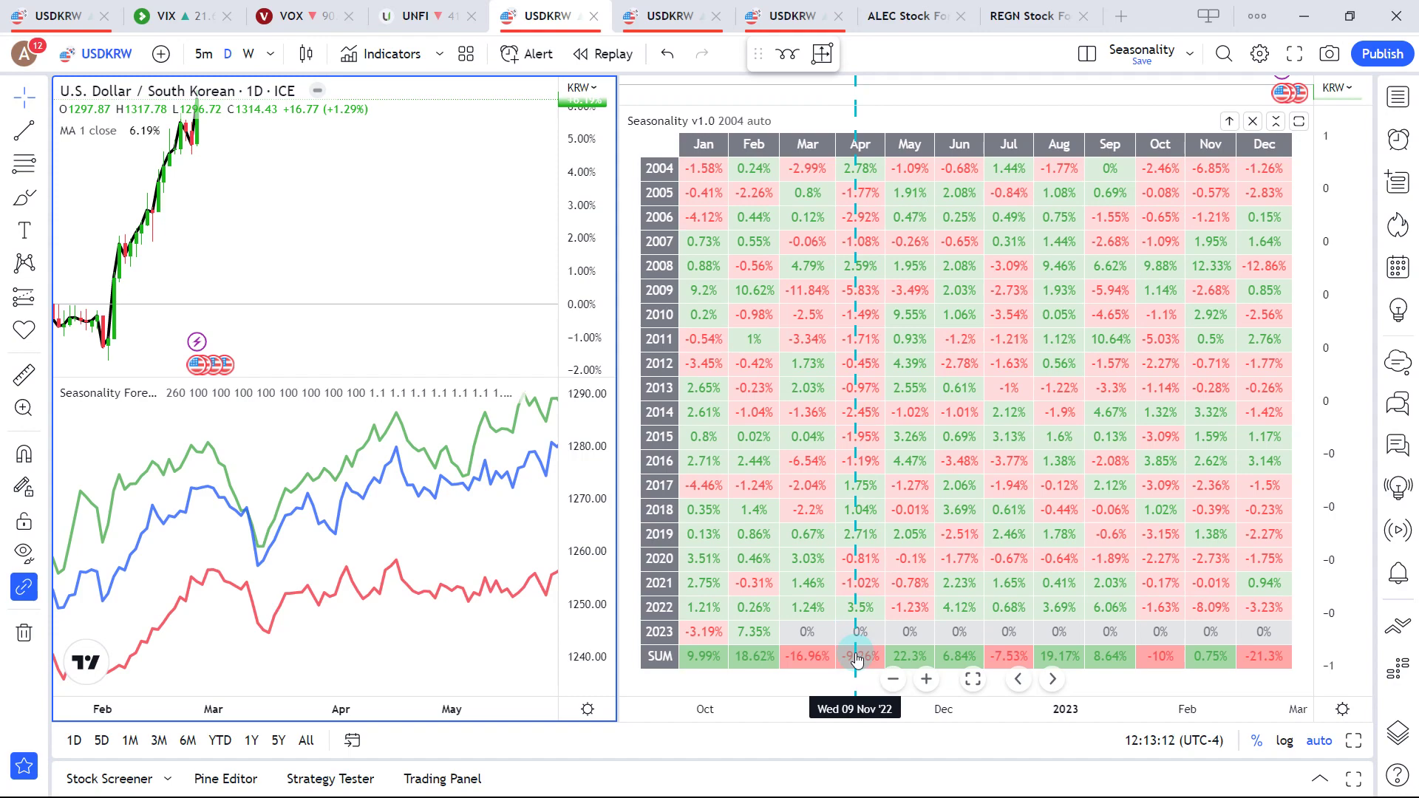
key("alt+Tab")
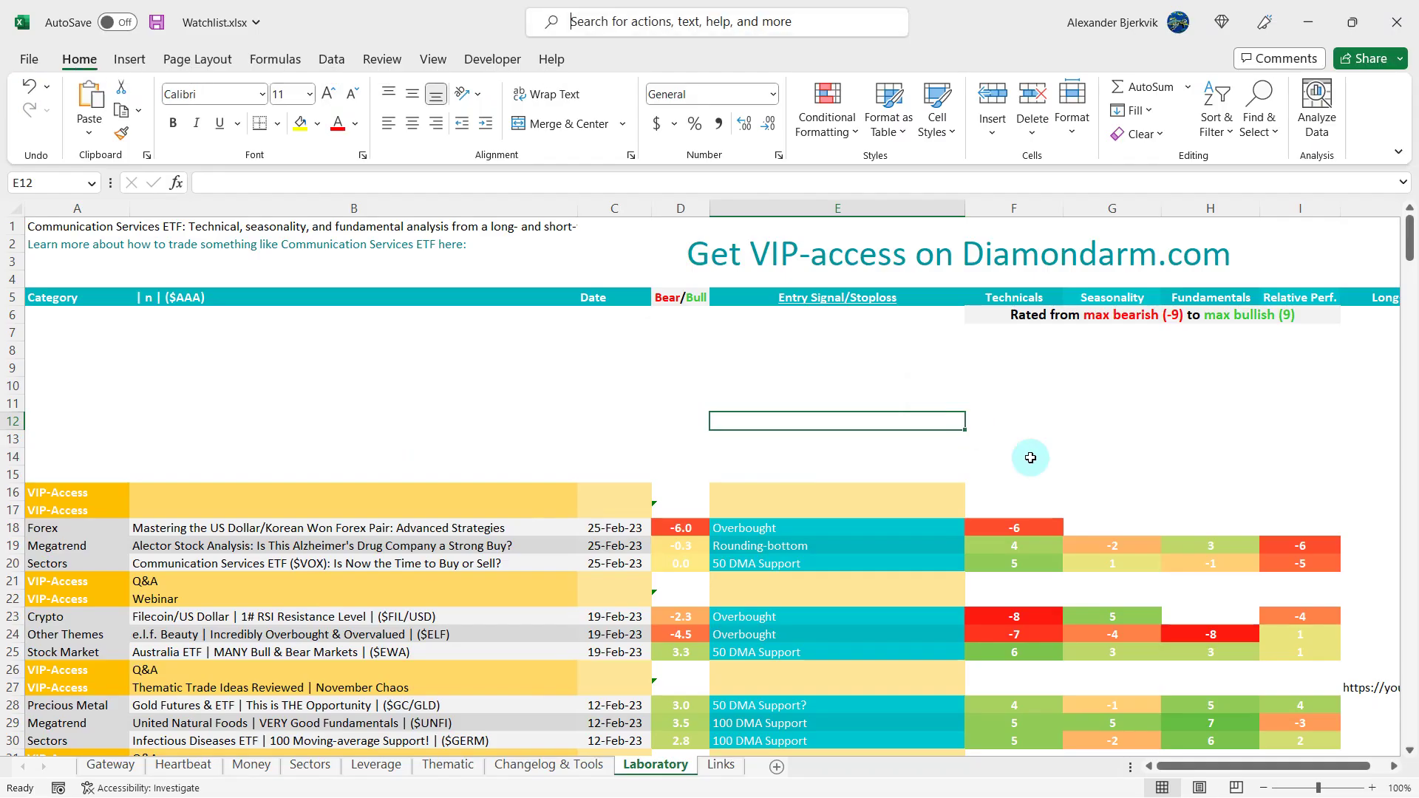
left_click(1109, 526)
type("-5")
left_click(945, 388)
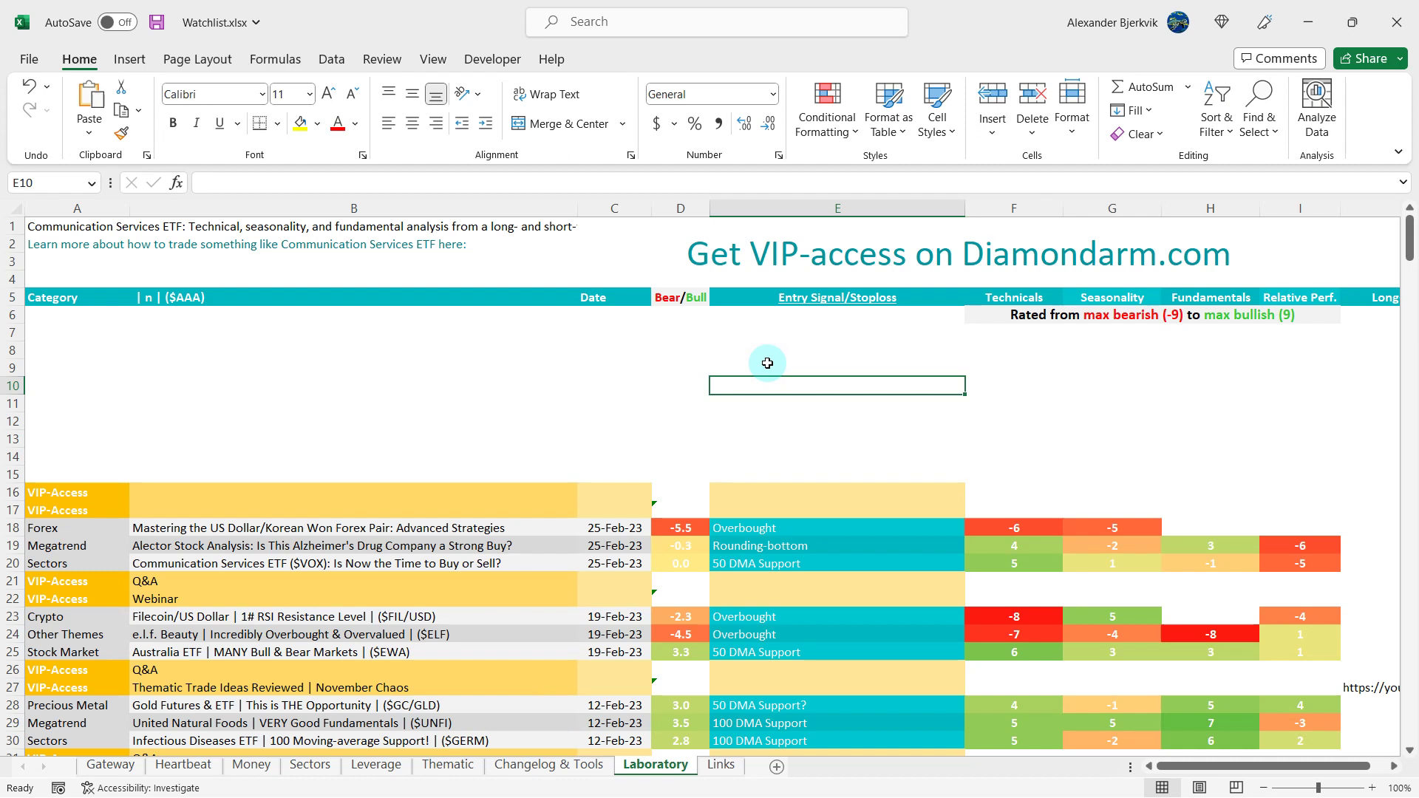
Set the Fundamentals rating of the US Dollar/Korean Won row to -4.
left_click(1187, 525)
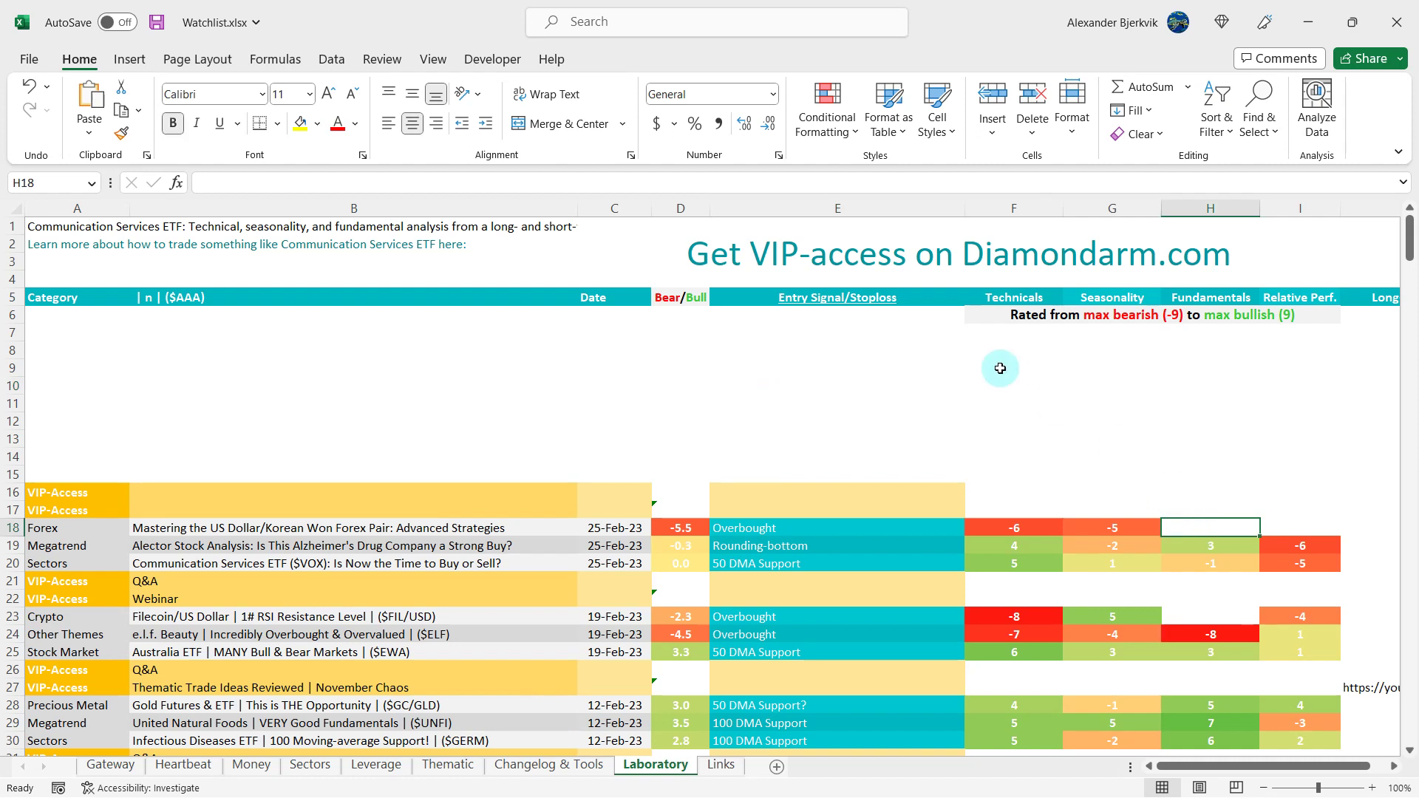
type("-4")
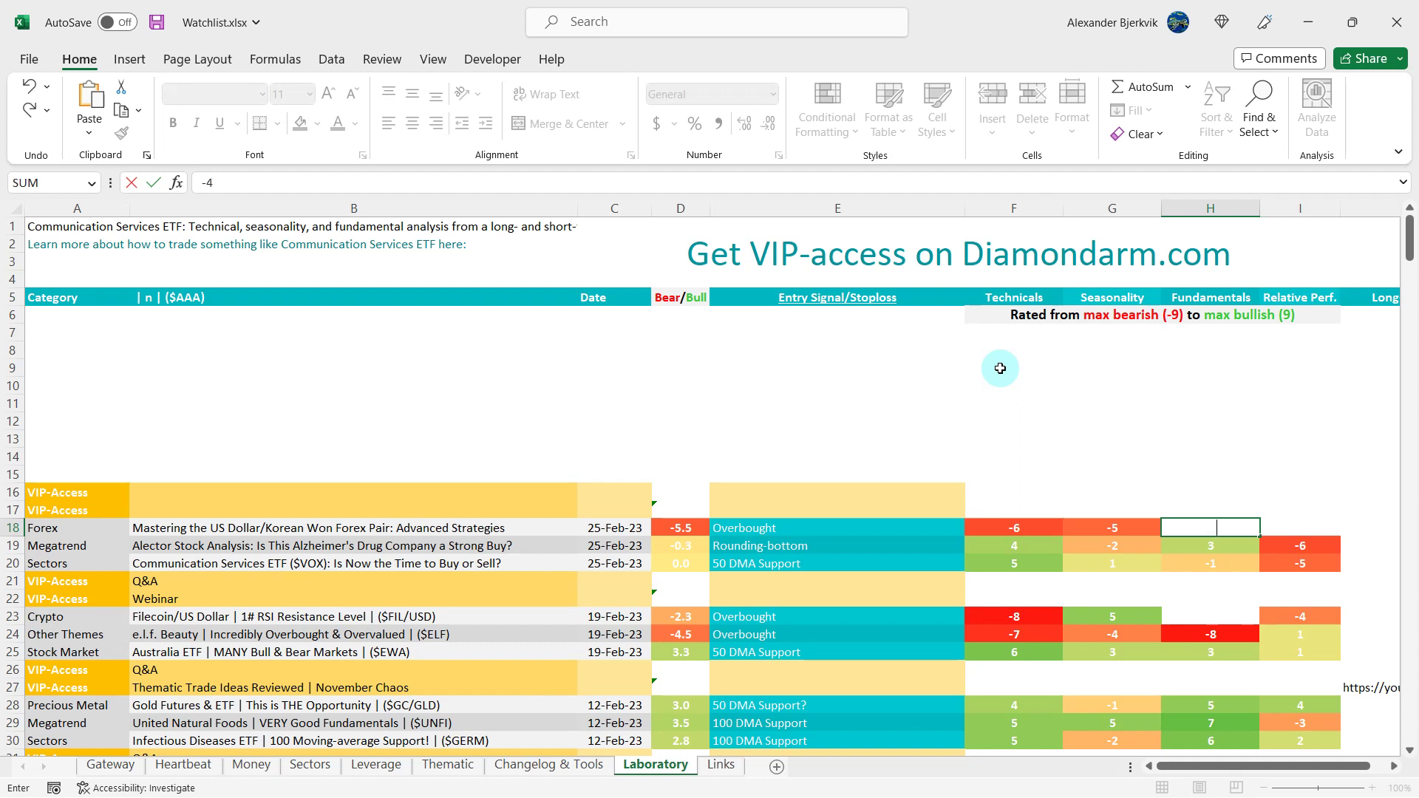
key("Return")
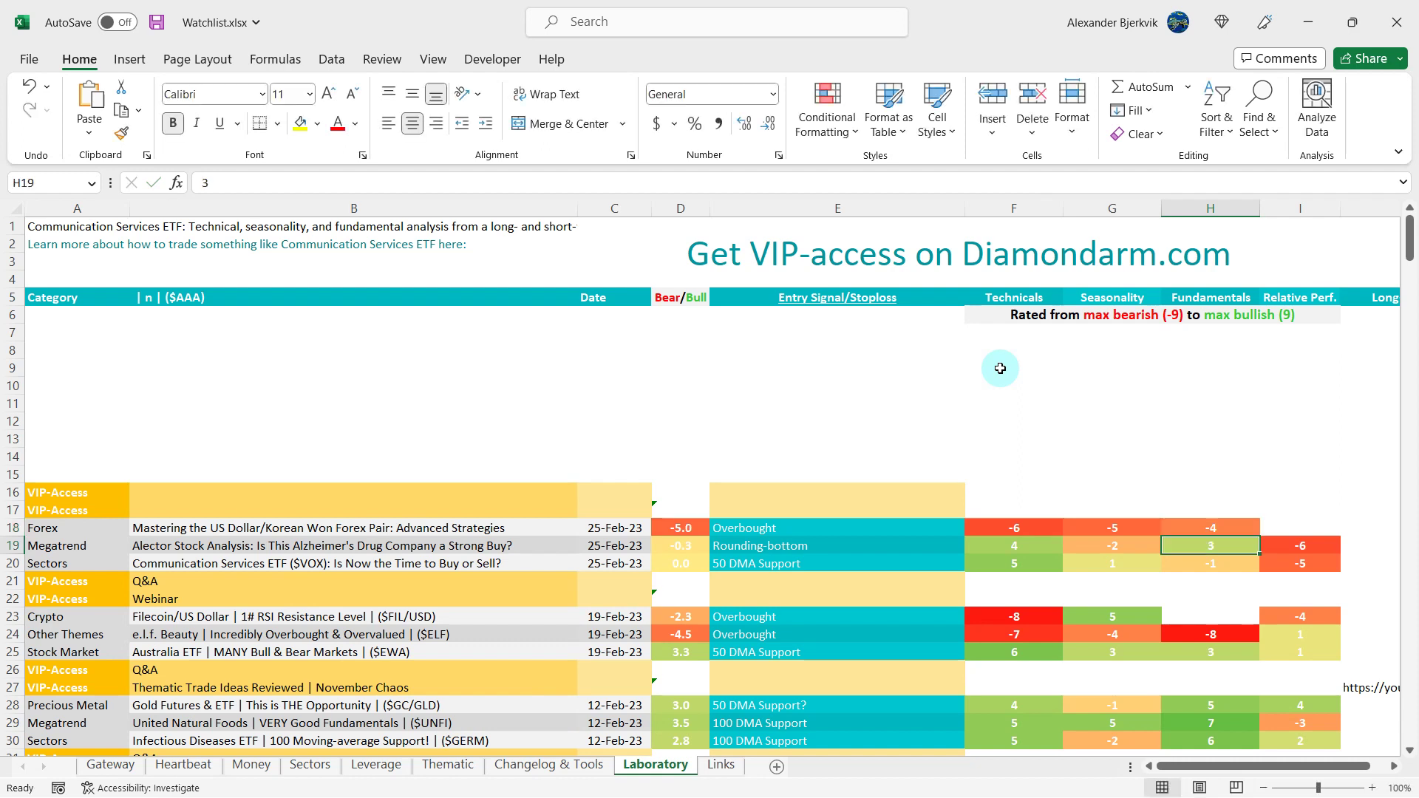
left_click(1052, 400)
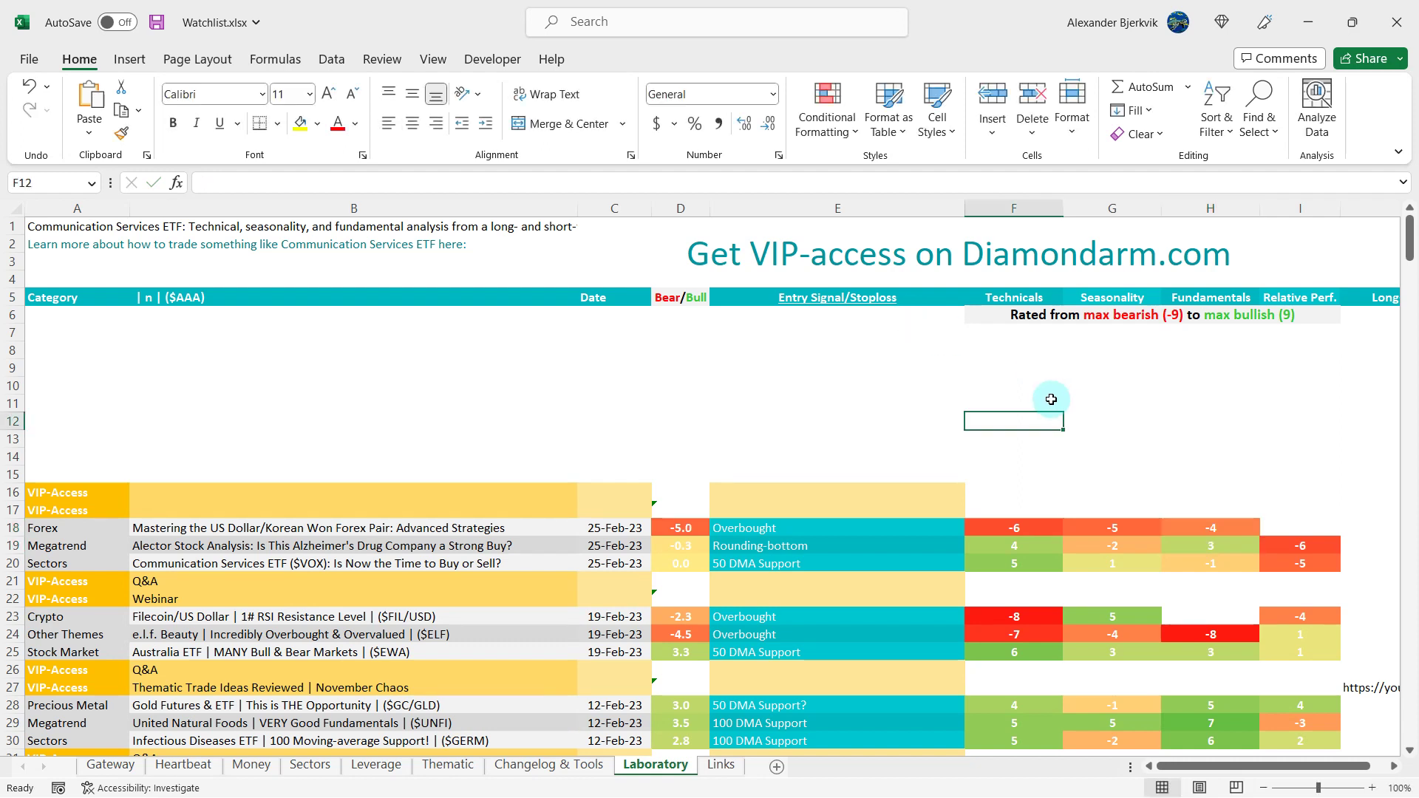
Change the Fundamentals rating of the US Dollar/Korean Won row to -3.
left_click(1211, 527)
type("-")
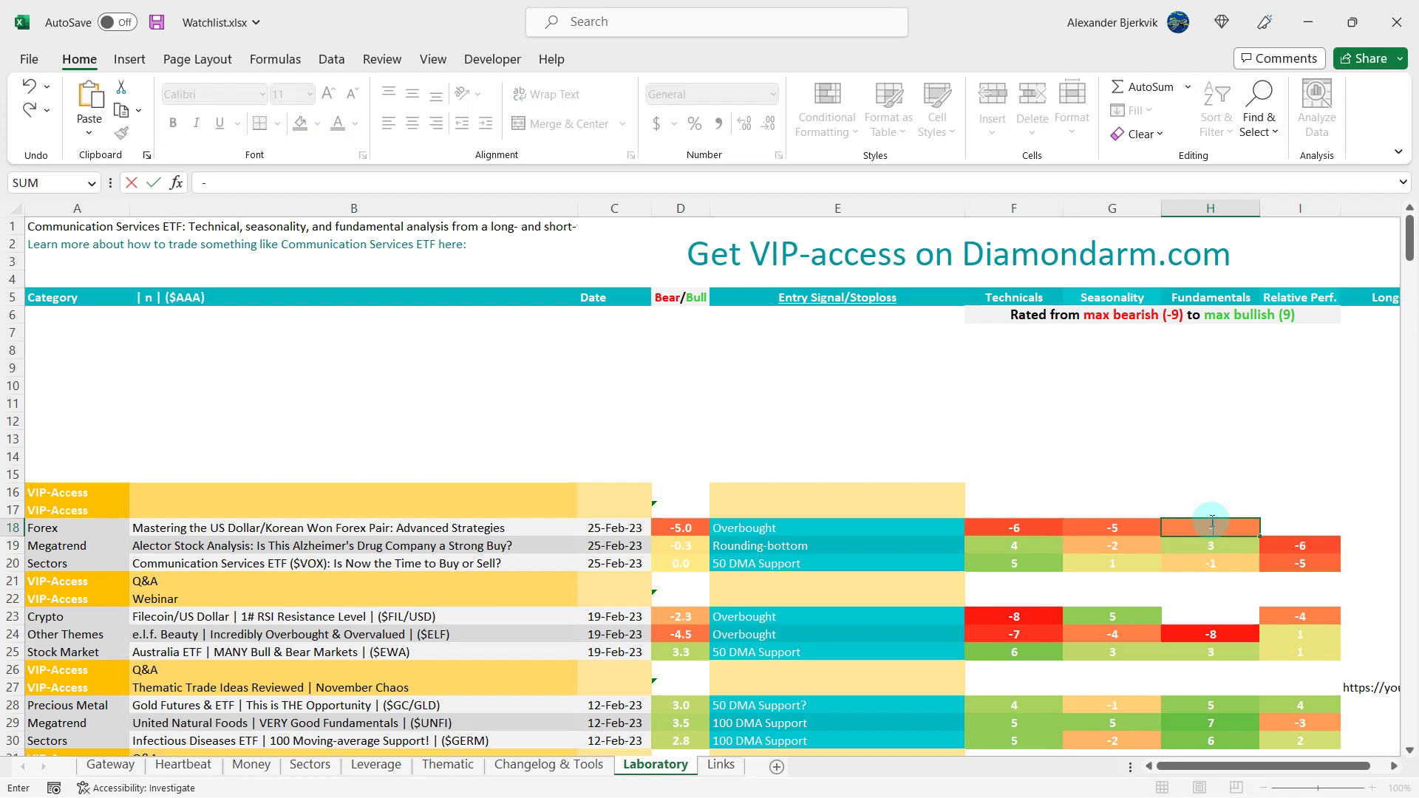
key("Escape")
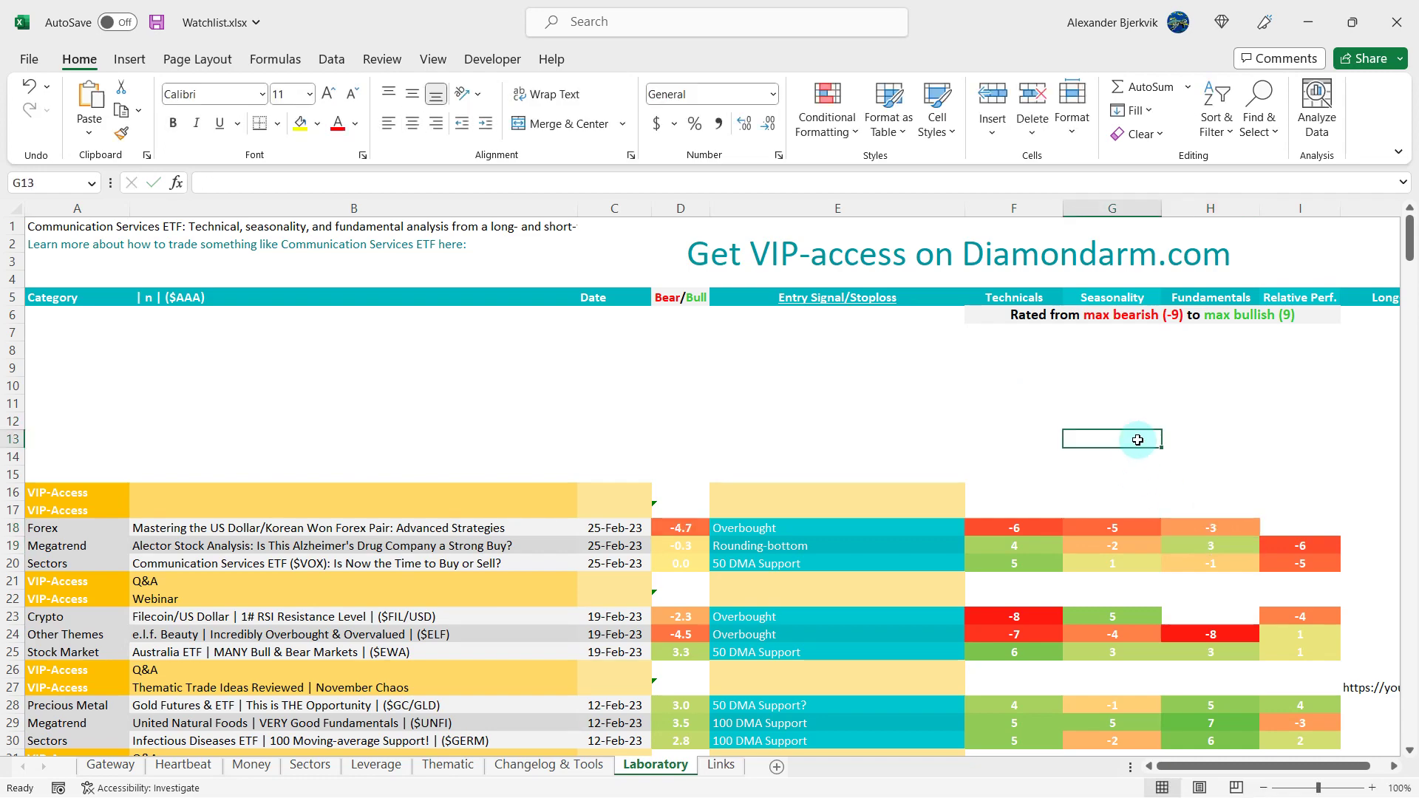
Switch to TradingView and examine USDKRW's correlations with SPY, EWY and TNX on the weekly and daily intervals.
key("alt+Tab")
scroll(665, 266, "down", 2)
left_click_drag(799, 209, 728, 171)
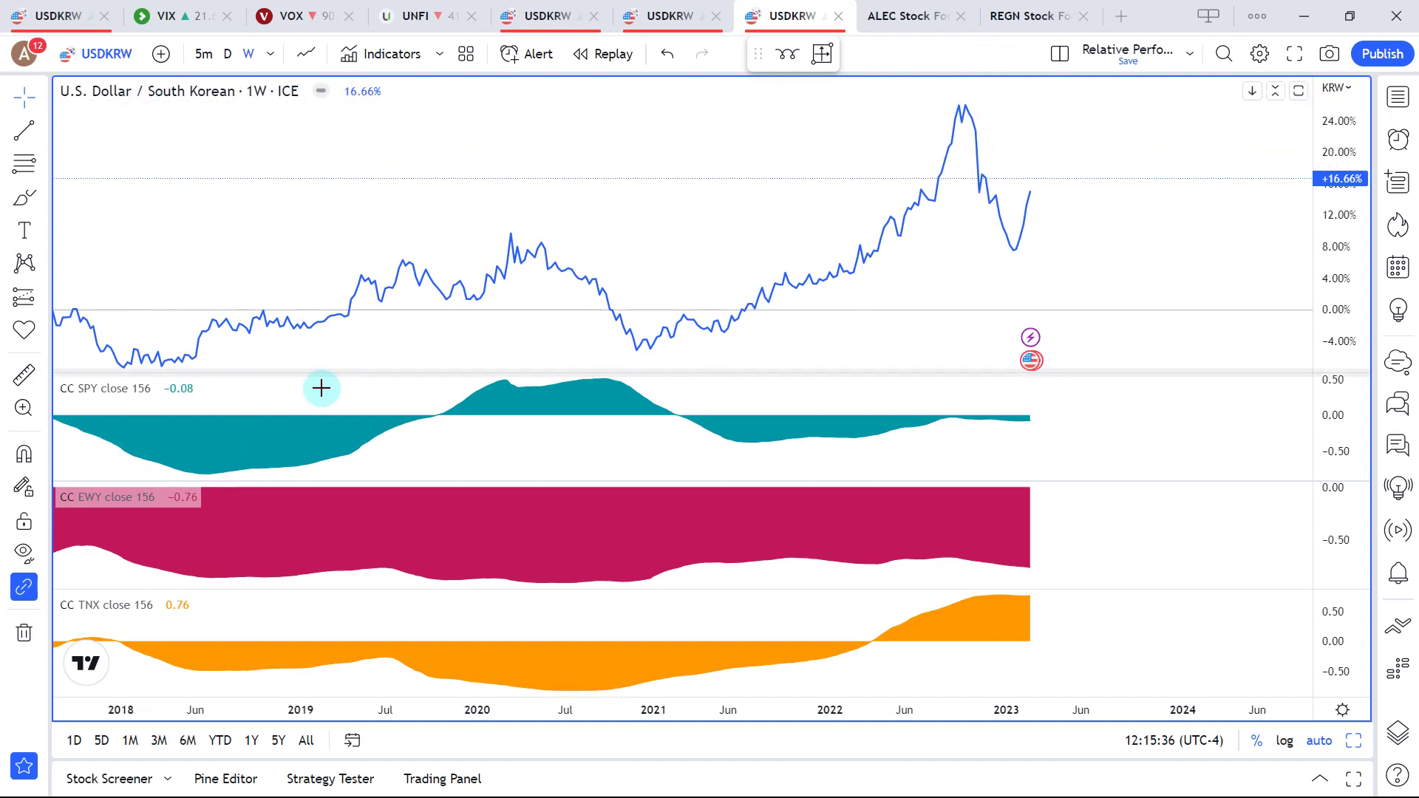
left_click(229, 55)
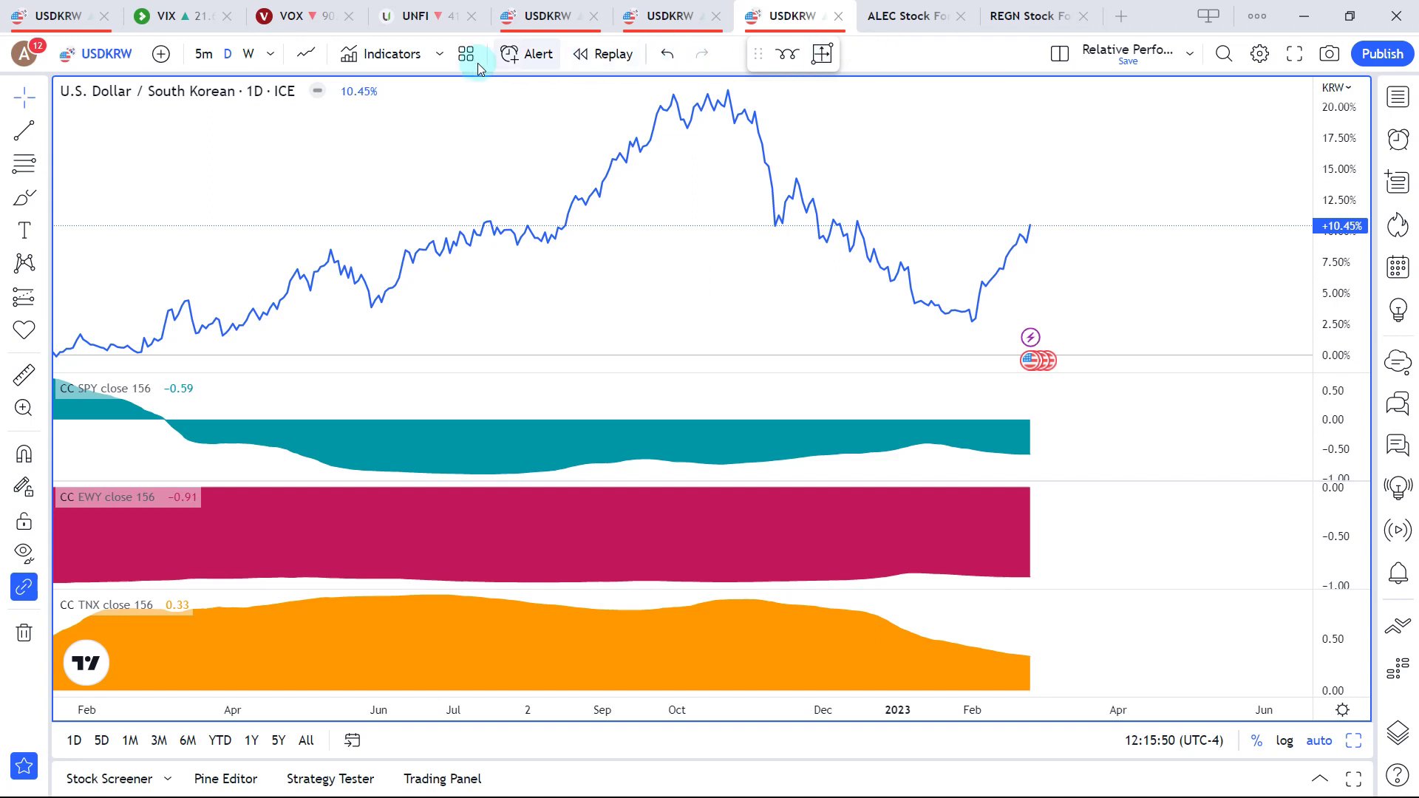
Load EWY in the Technicals layout and examine its long-term weekly price chart.
left_click(91, 6)
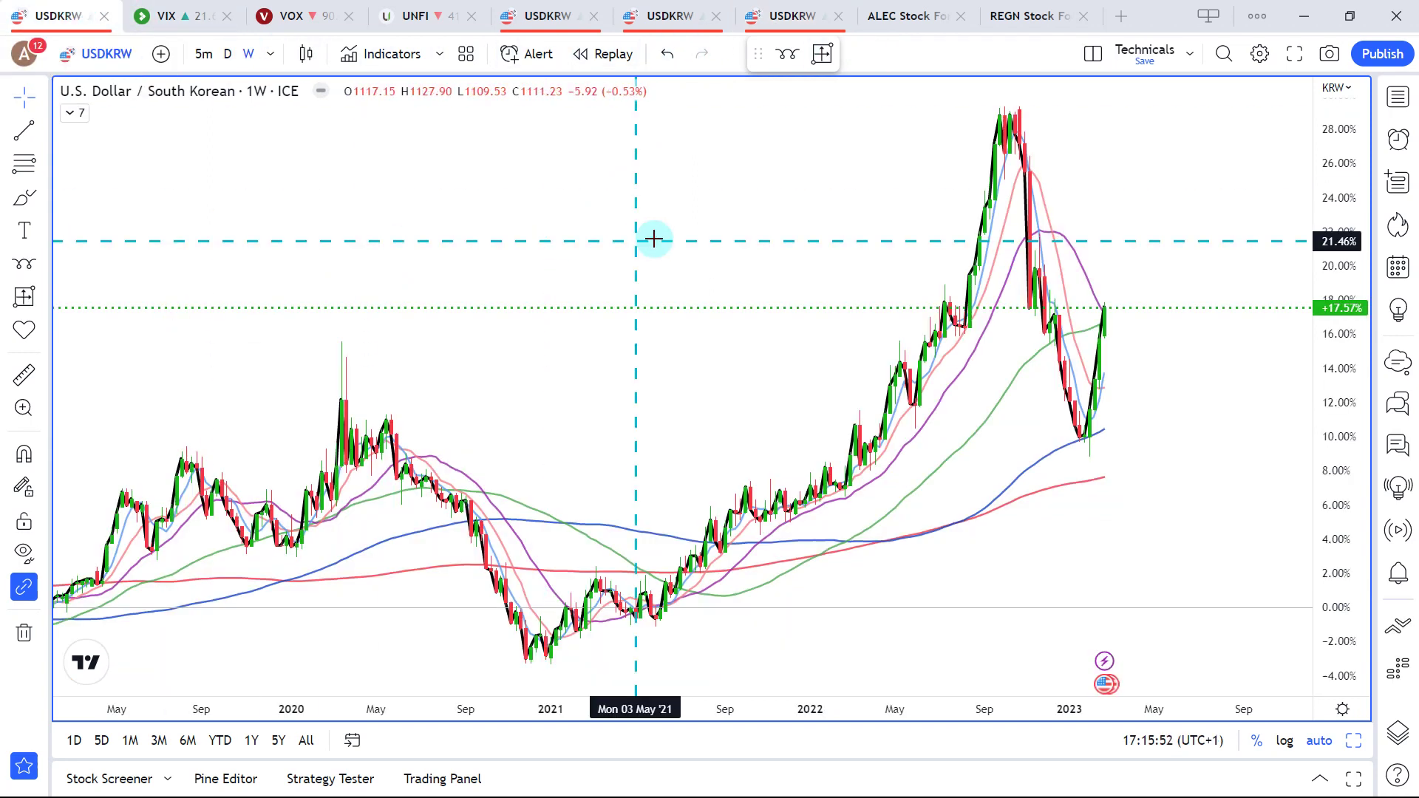
type("EWY")
key("Return")
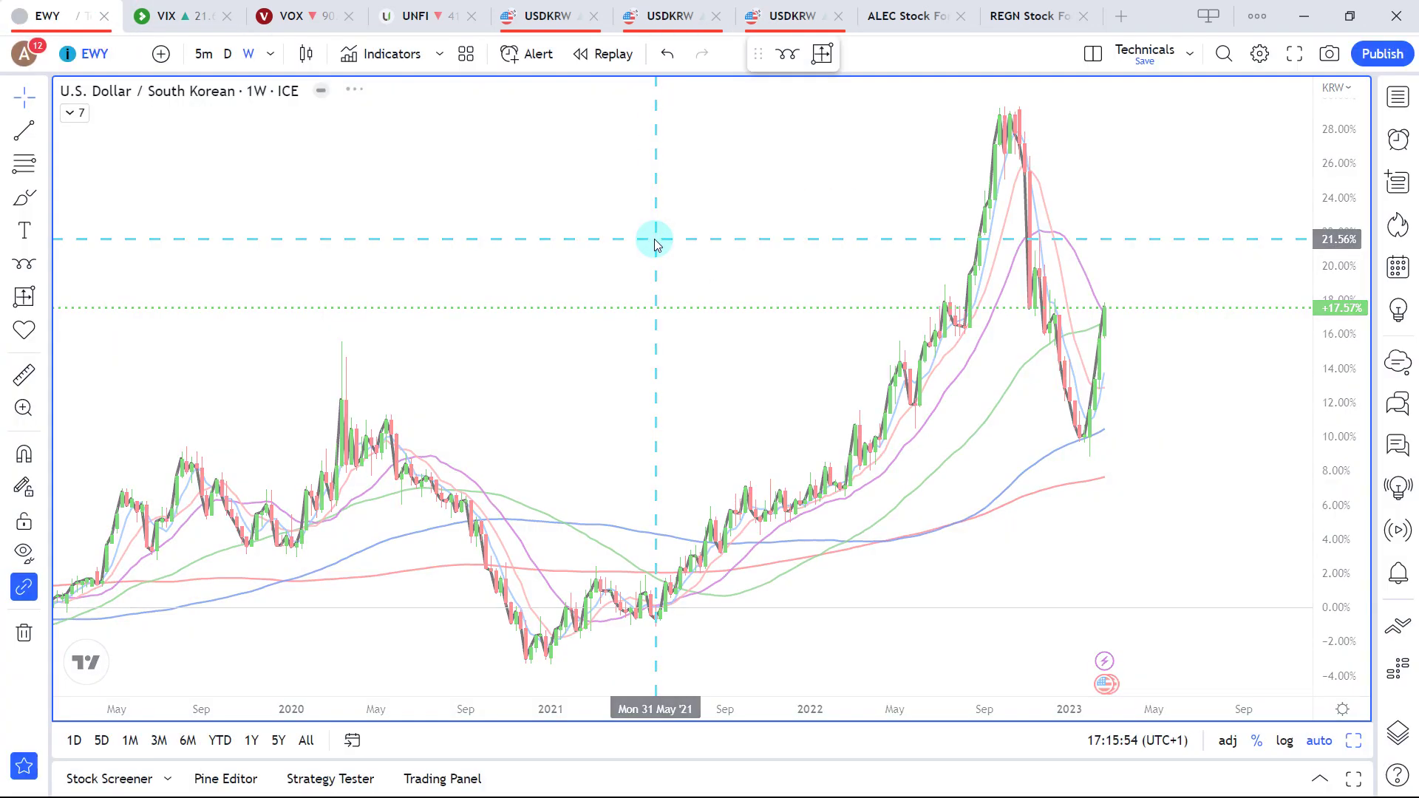
scroll(428, 344, "down", 5)
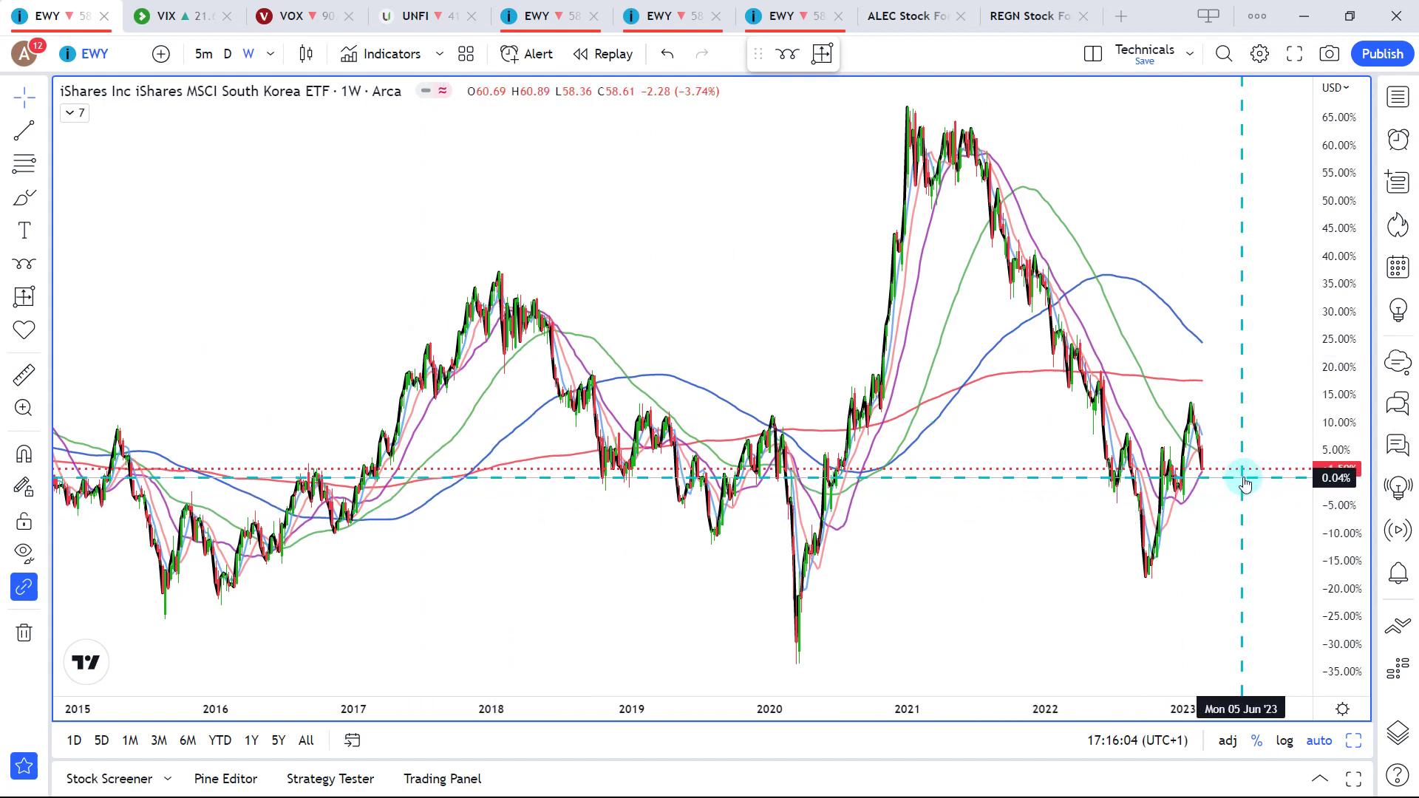
scroll(1050, 489, "down", 3)
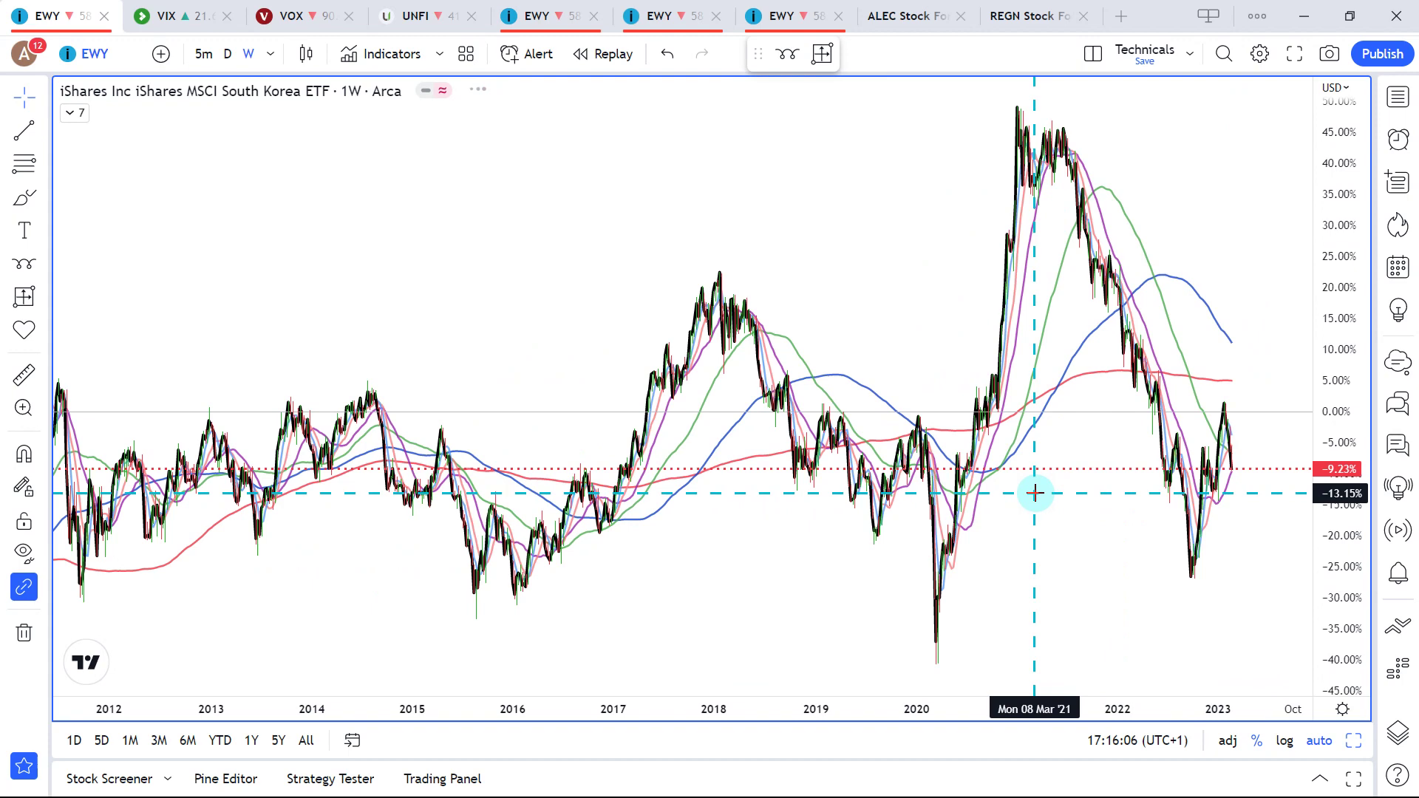
left_click_drag(989, 565, 887, 568)
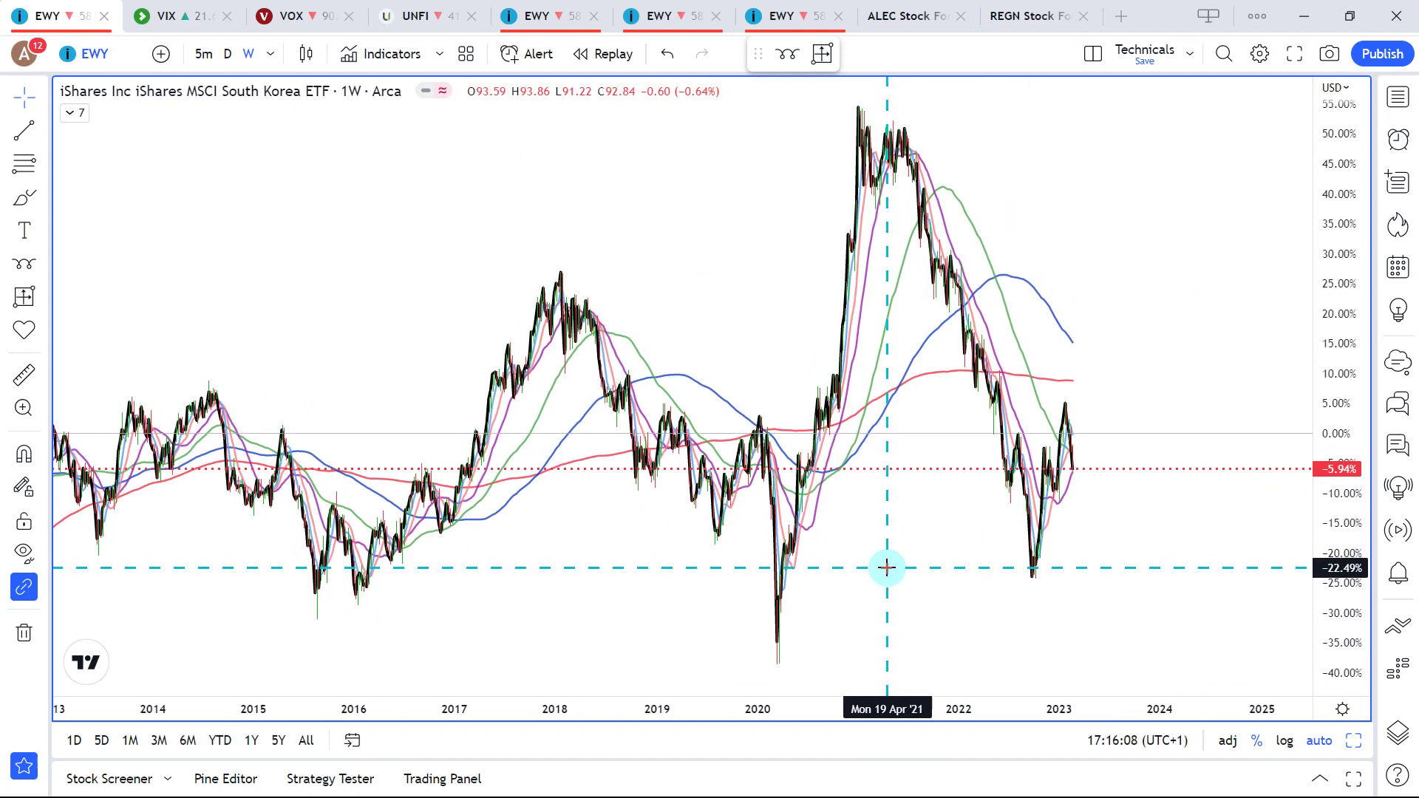
Review EWY's technical indicators beside the price chart, set the interval to daily, and enlarge the daily price chart.
key("alt+Return")
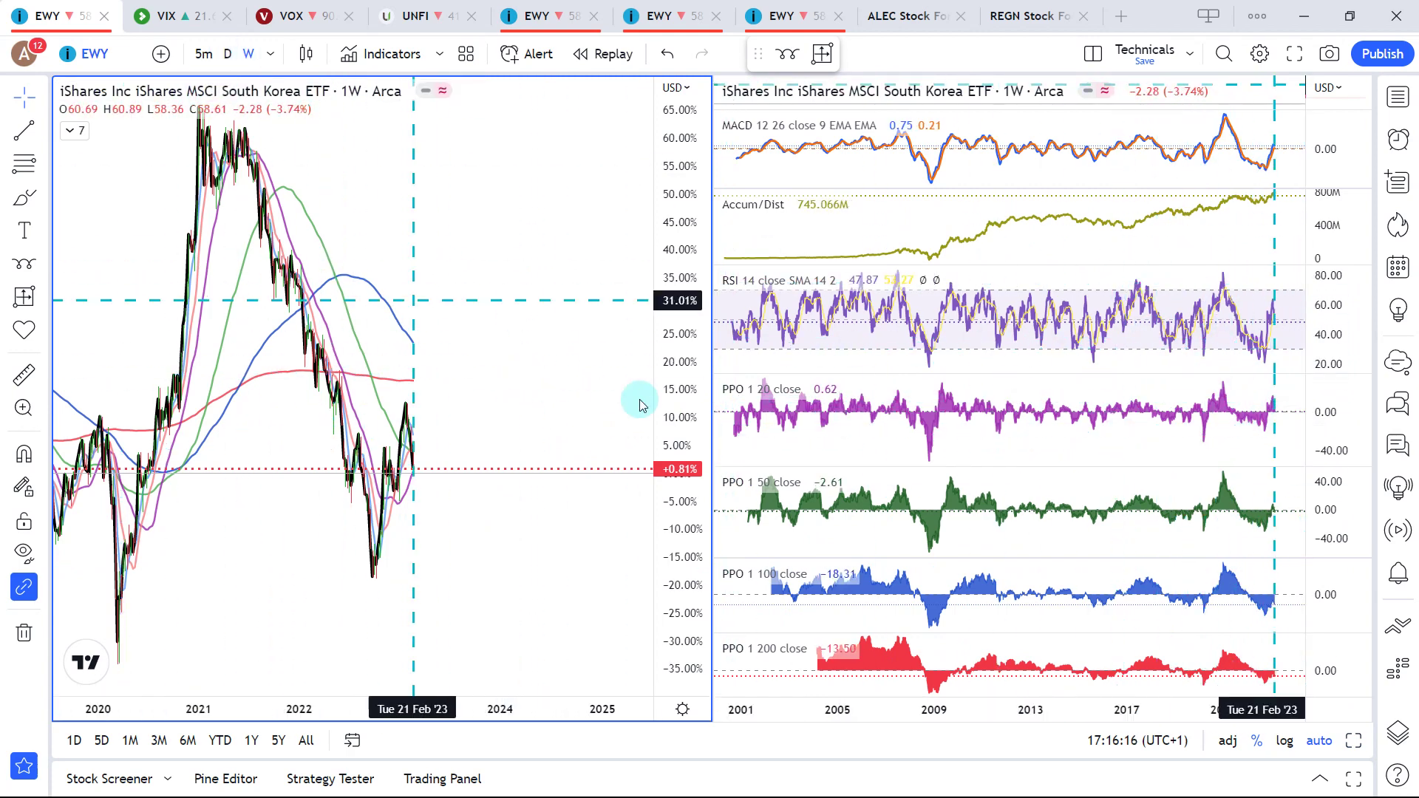
left_click(227, 54)
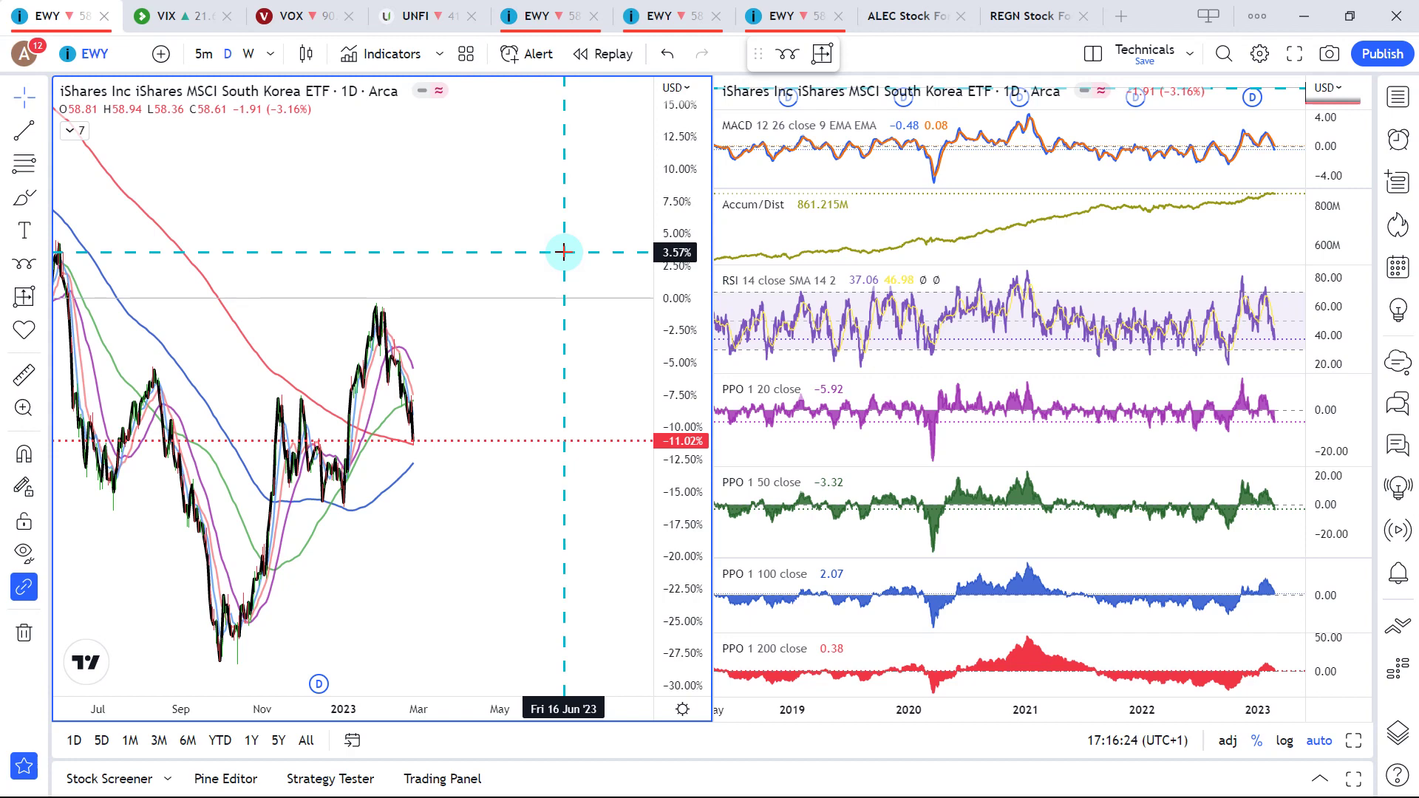
key("alt+Return")
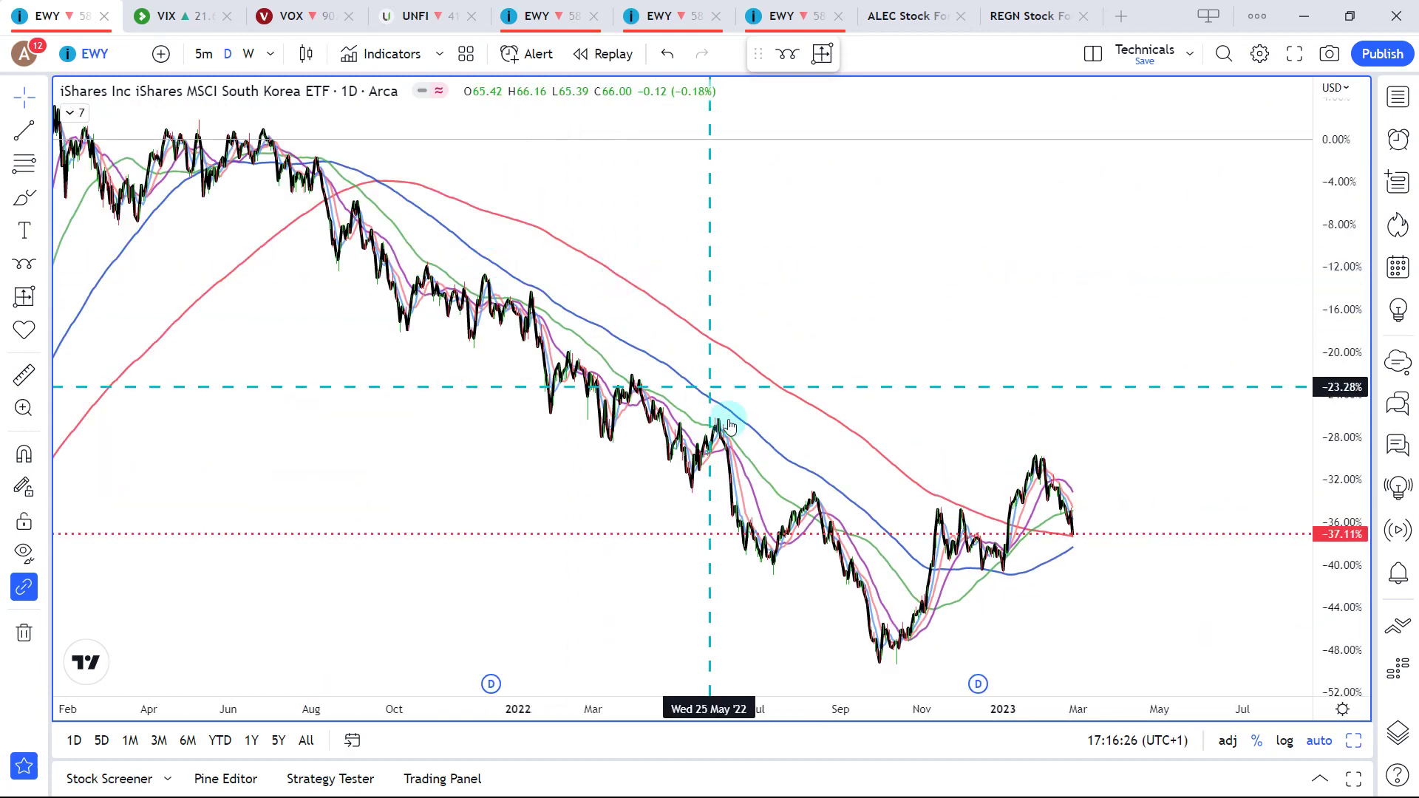
scroll(710, 414, "up", 3)
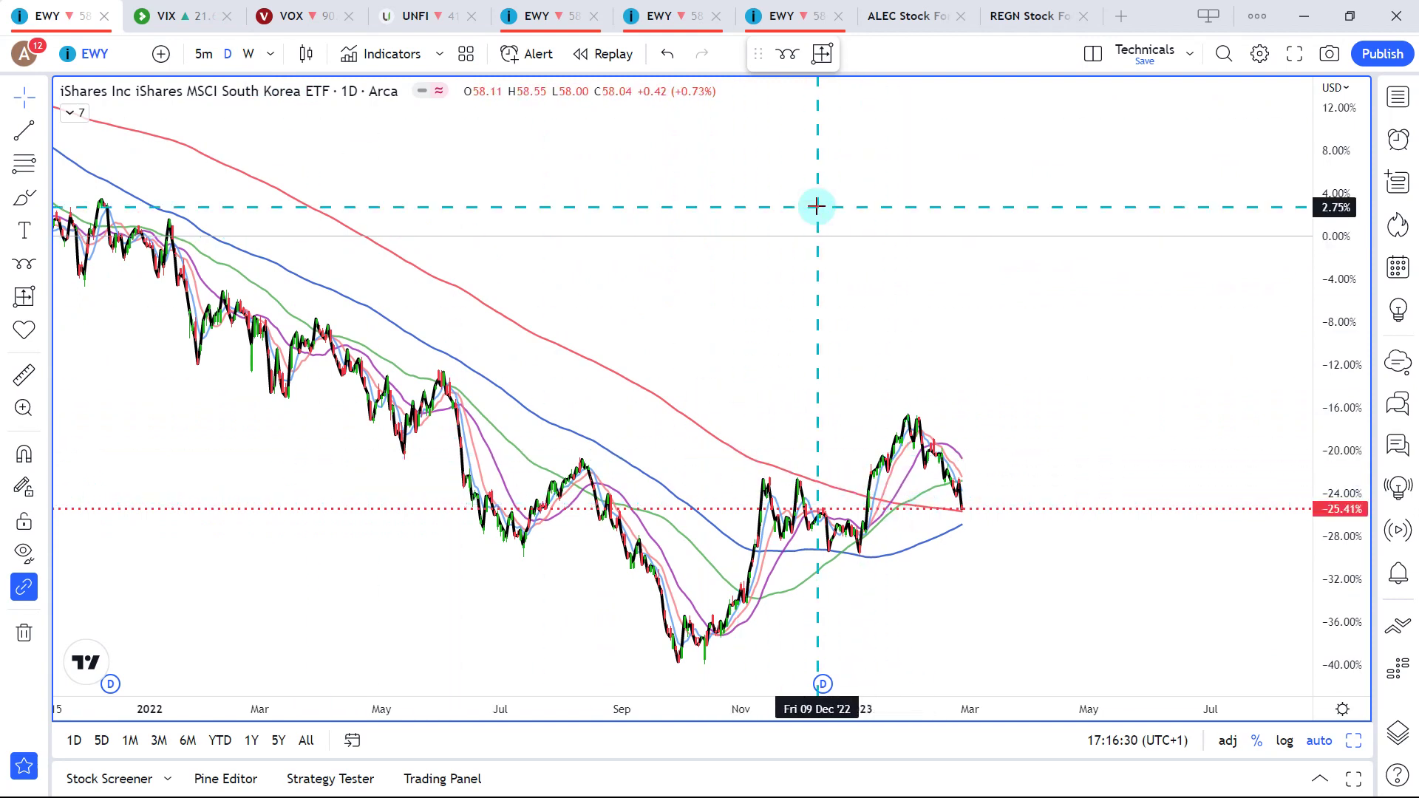
Draw arrows on the EWY daily chart at the December 2022 peak and near the latest price, and clear the annotations.
key("ctrl+shift+1")
left_click_drag(815, 125, 801, 465)
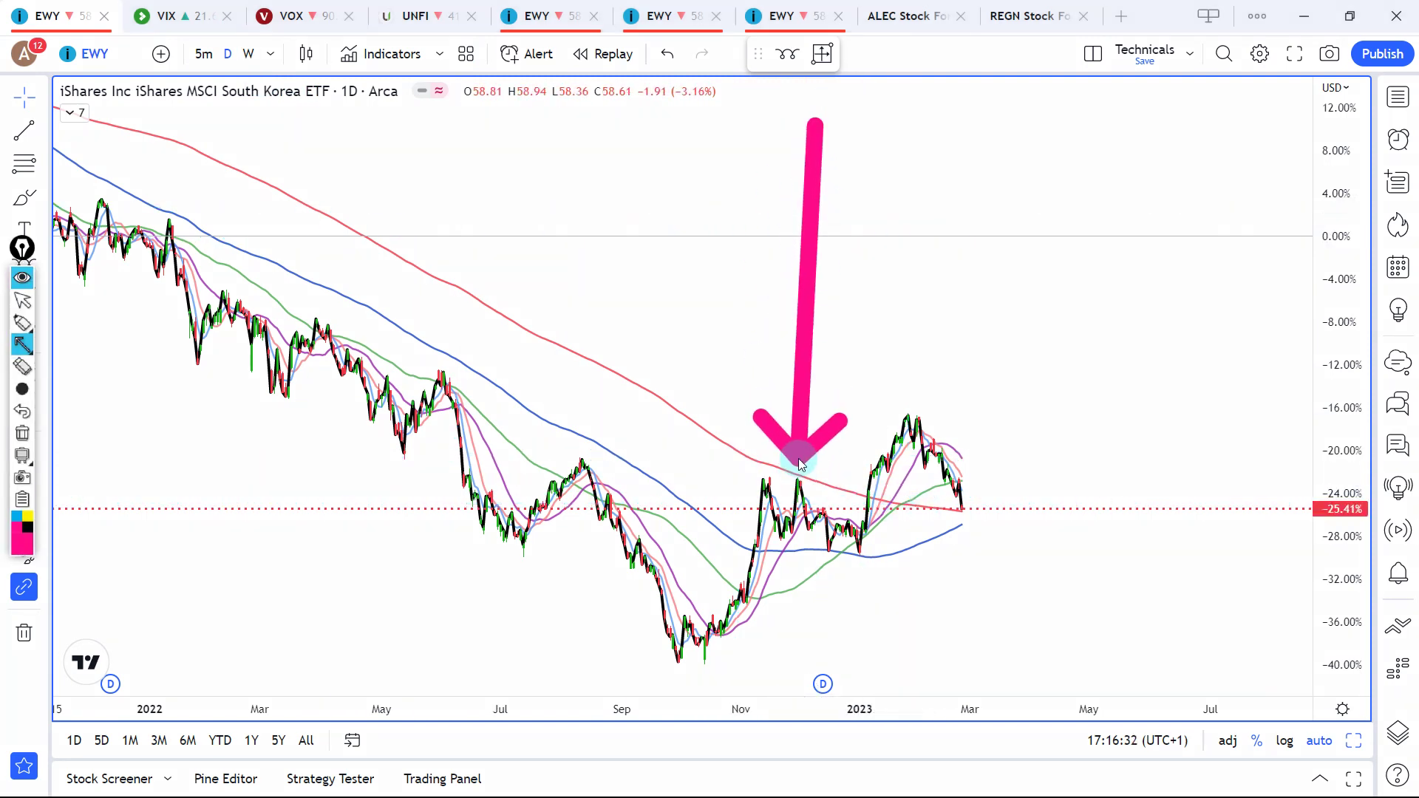
key("ctrl+shift+2")
left_click_drag(1170, 669, 989, 530)
key("Escape")
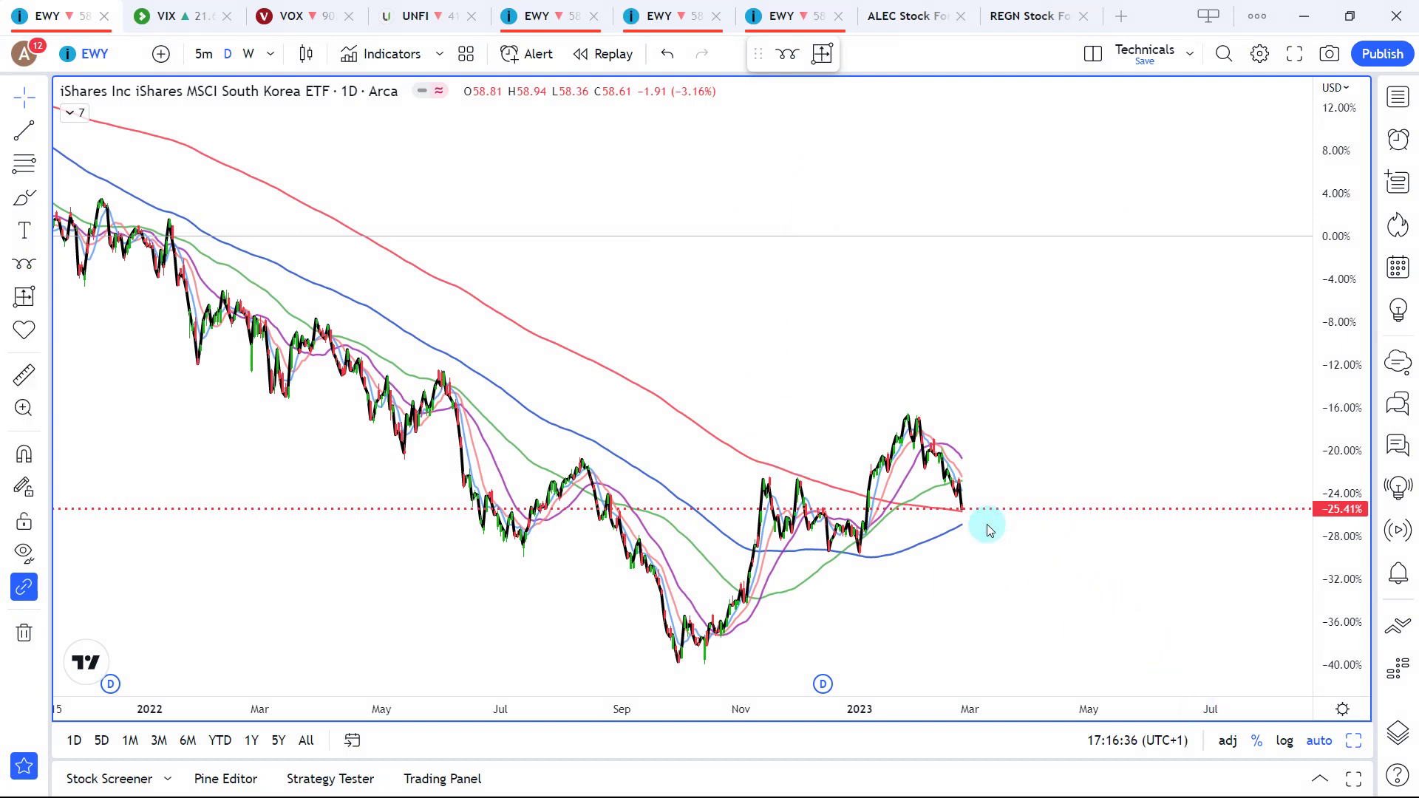
Return the EWY chart to the weekly interval and examine price against its moving averages.
scroll(987, 521, "down", 3)
left_click(249, 54)
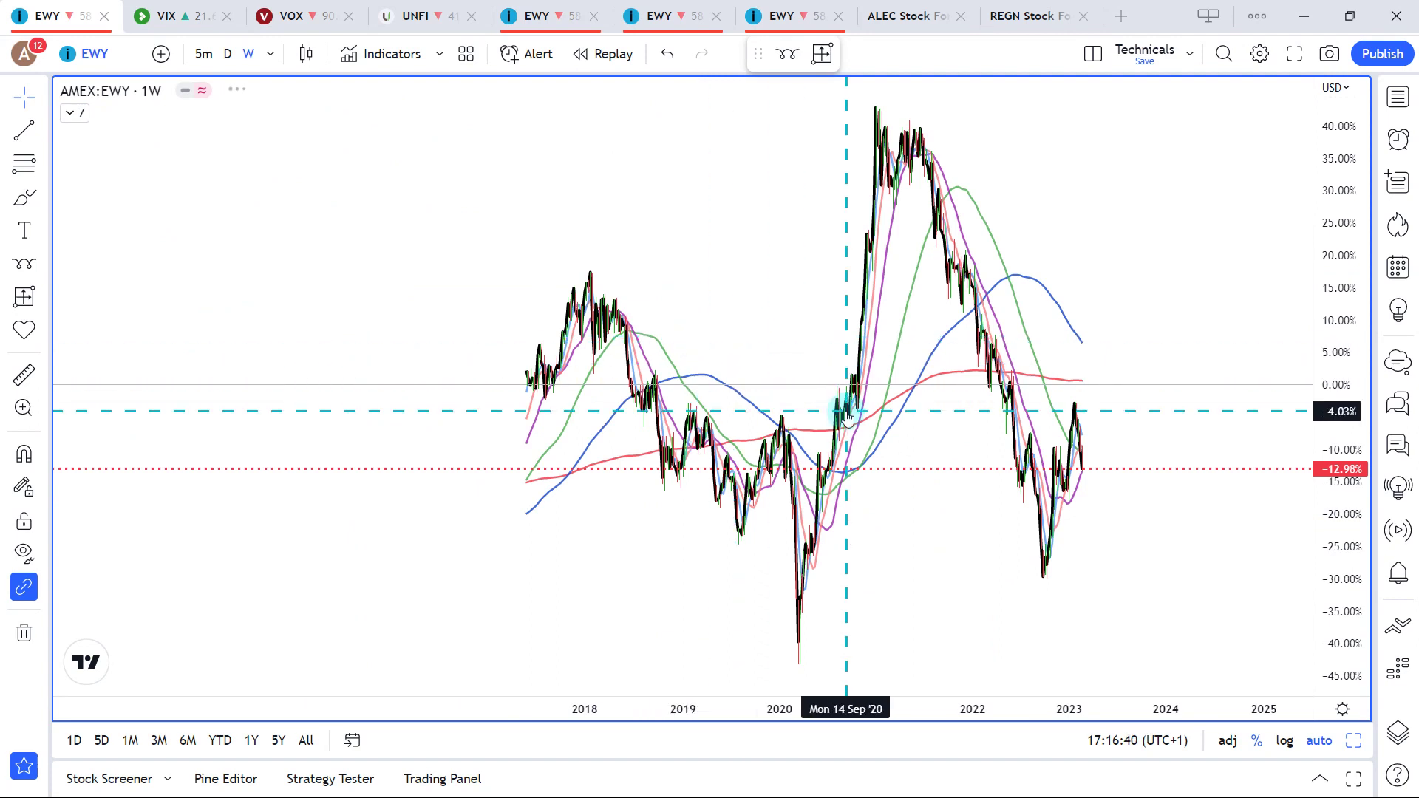
scroll(848, 418, "up", 5)
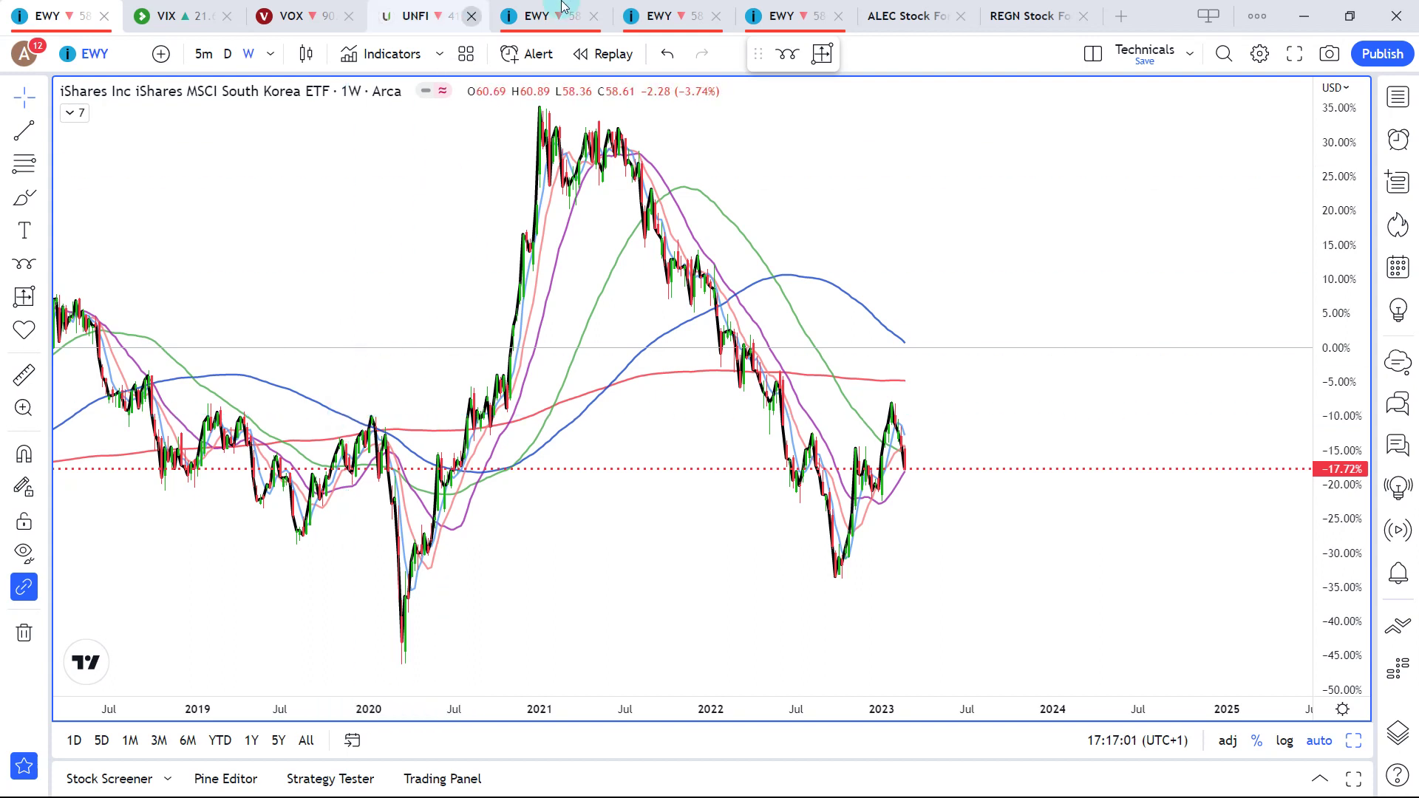
Enlarge the USDKRW chart with RSI in the Relative Performance layout and set it to the weekly interval.
left_click(761, 15)
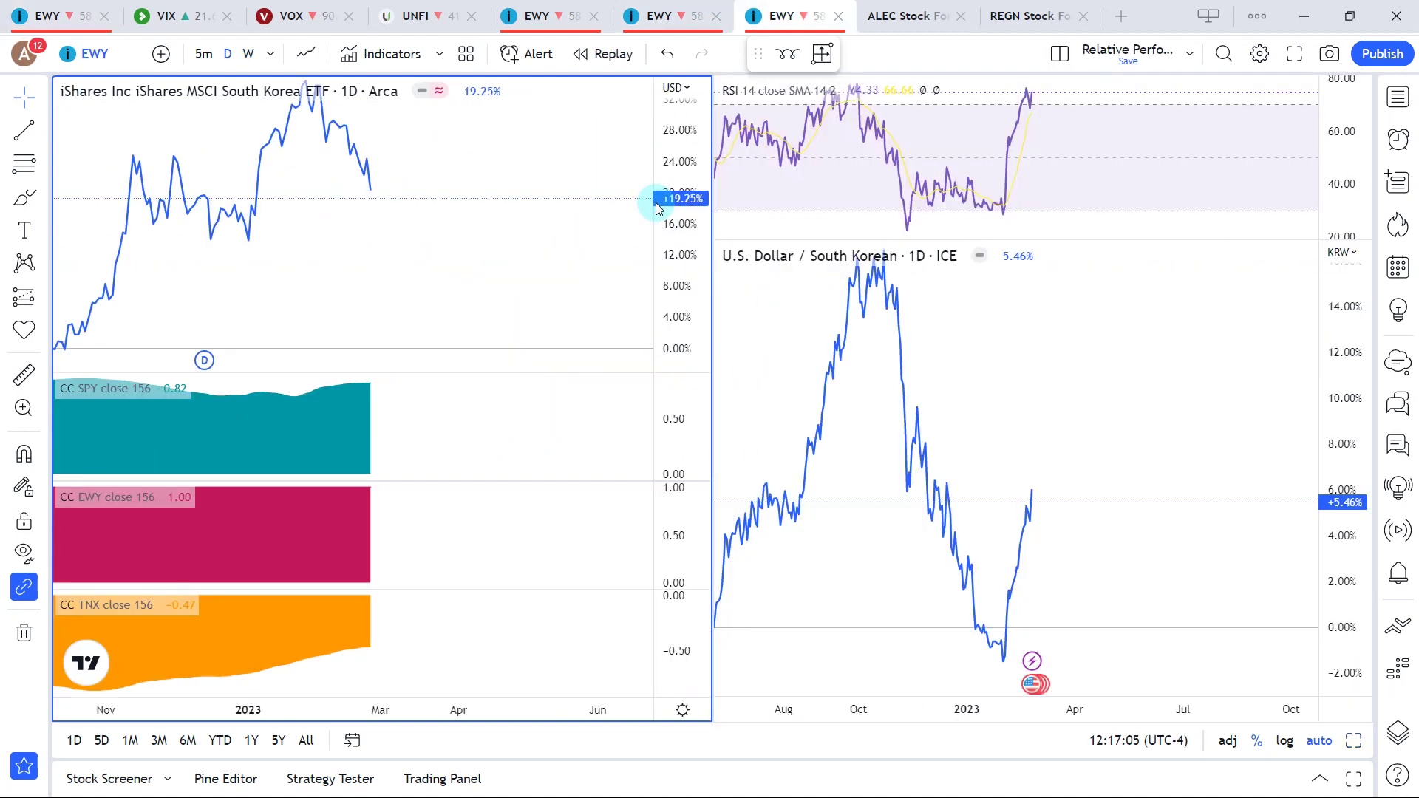
key("alt+Return")
scroll(1033, 305, "down", 5)
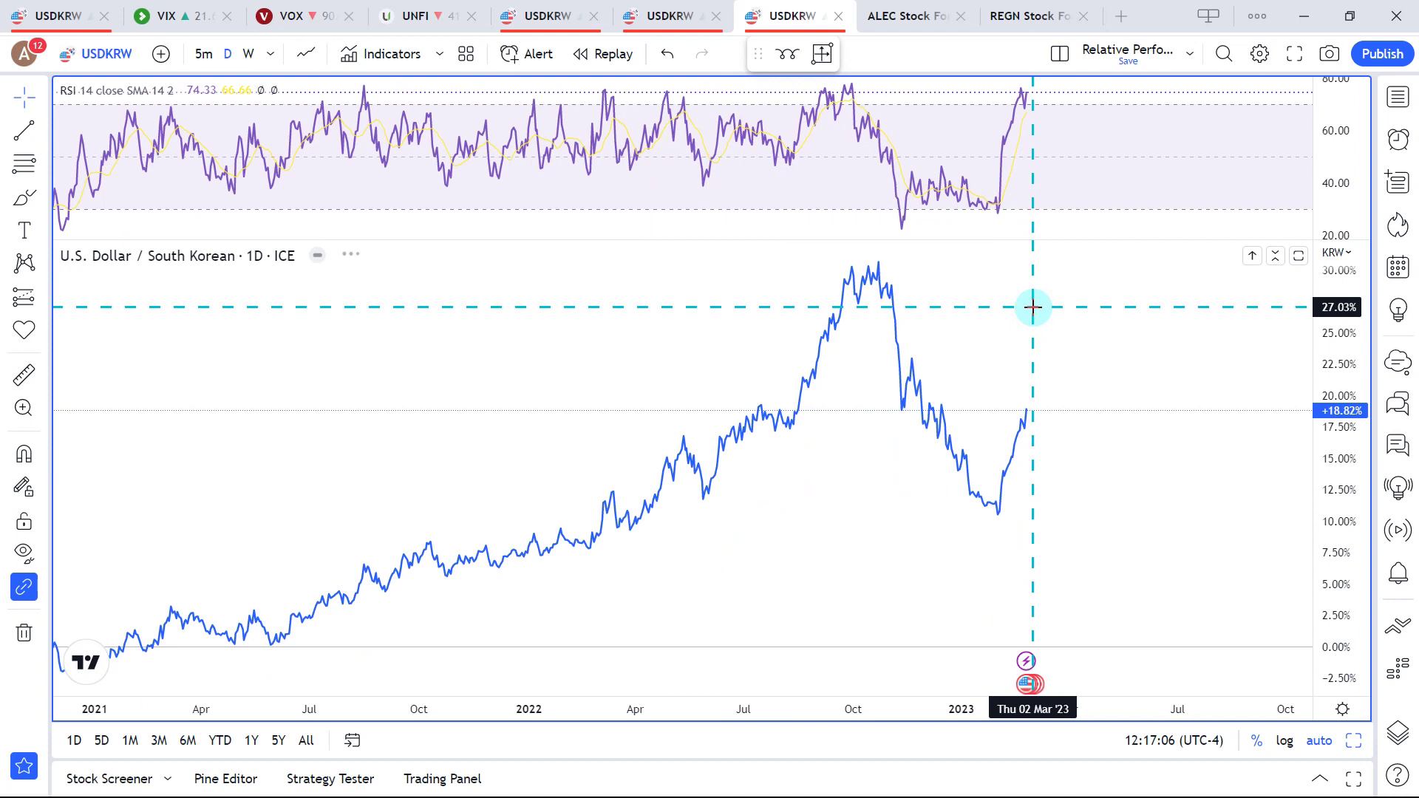
left_click(248, 53)
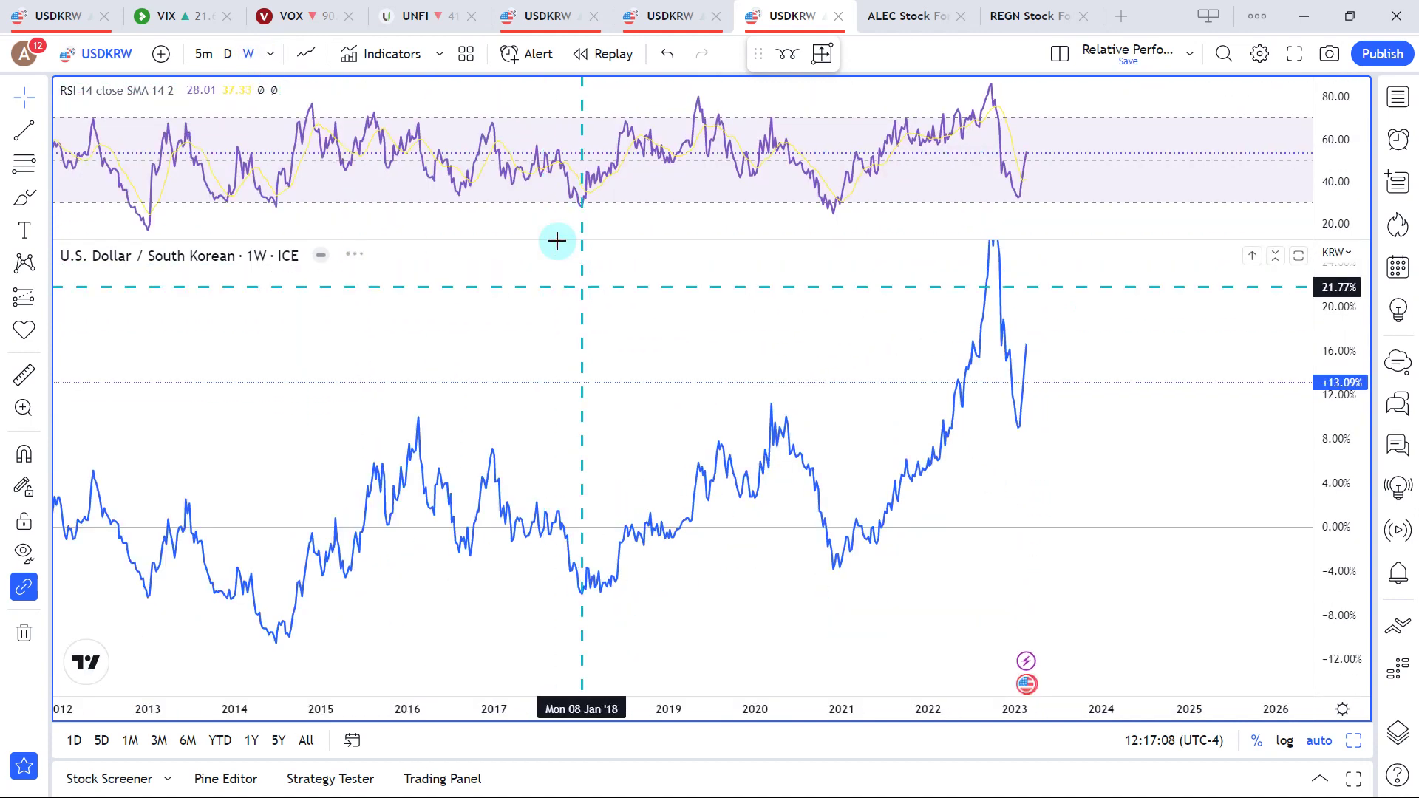
Change the charted symbol to the USDKRW/EWY ratio.
left_click(104, 53)
left_click(539, 185)
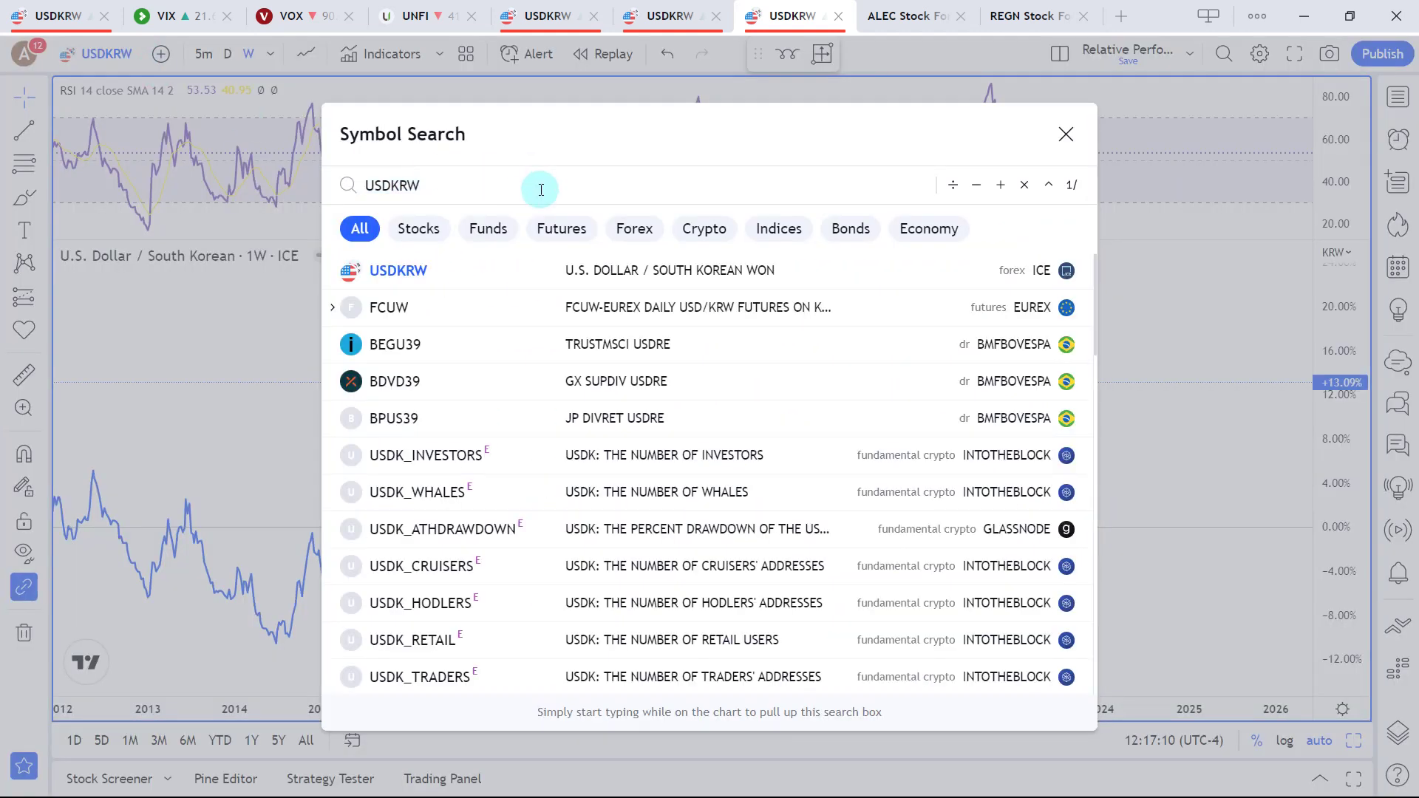
type("(")
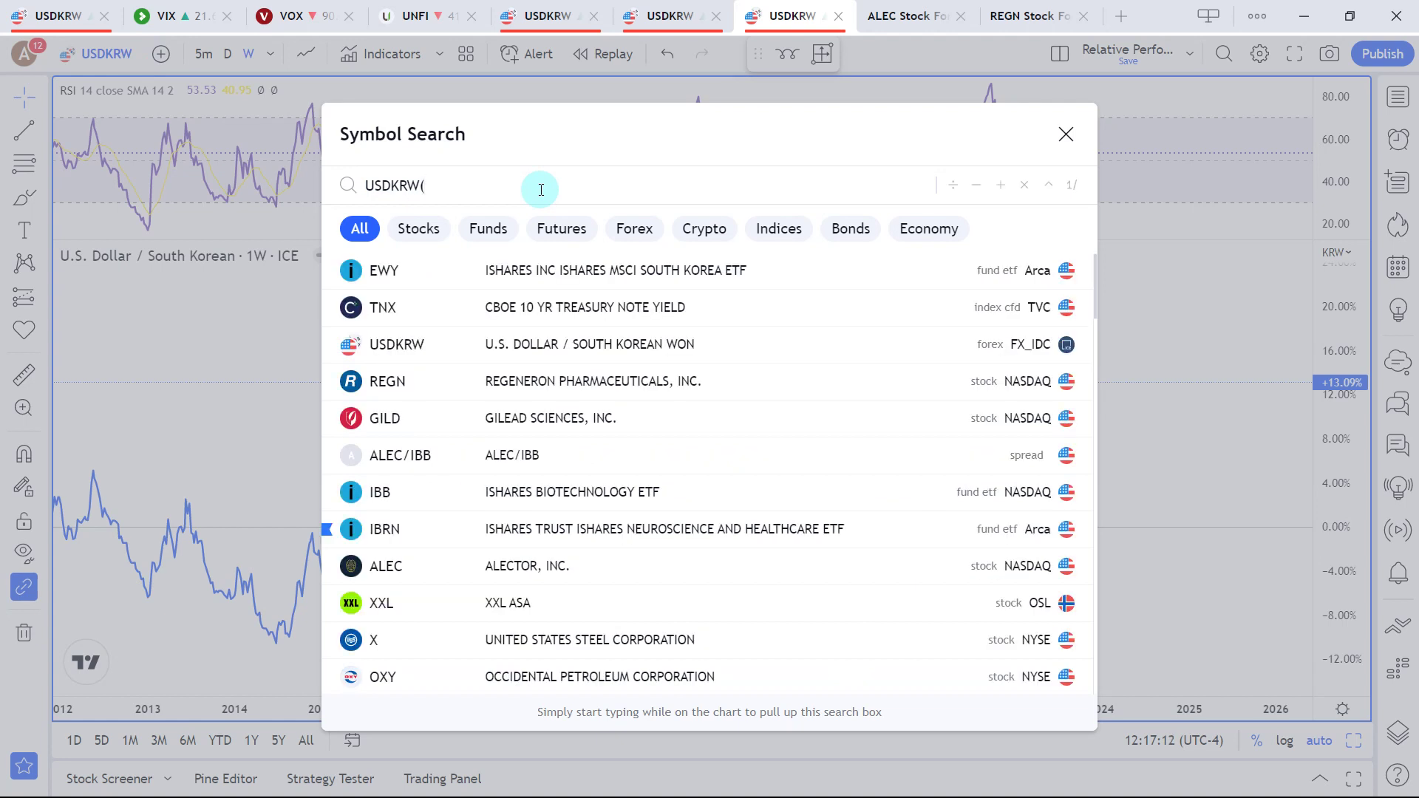
type("EWY")
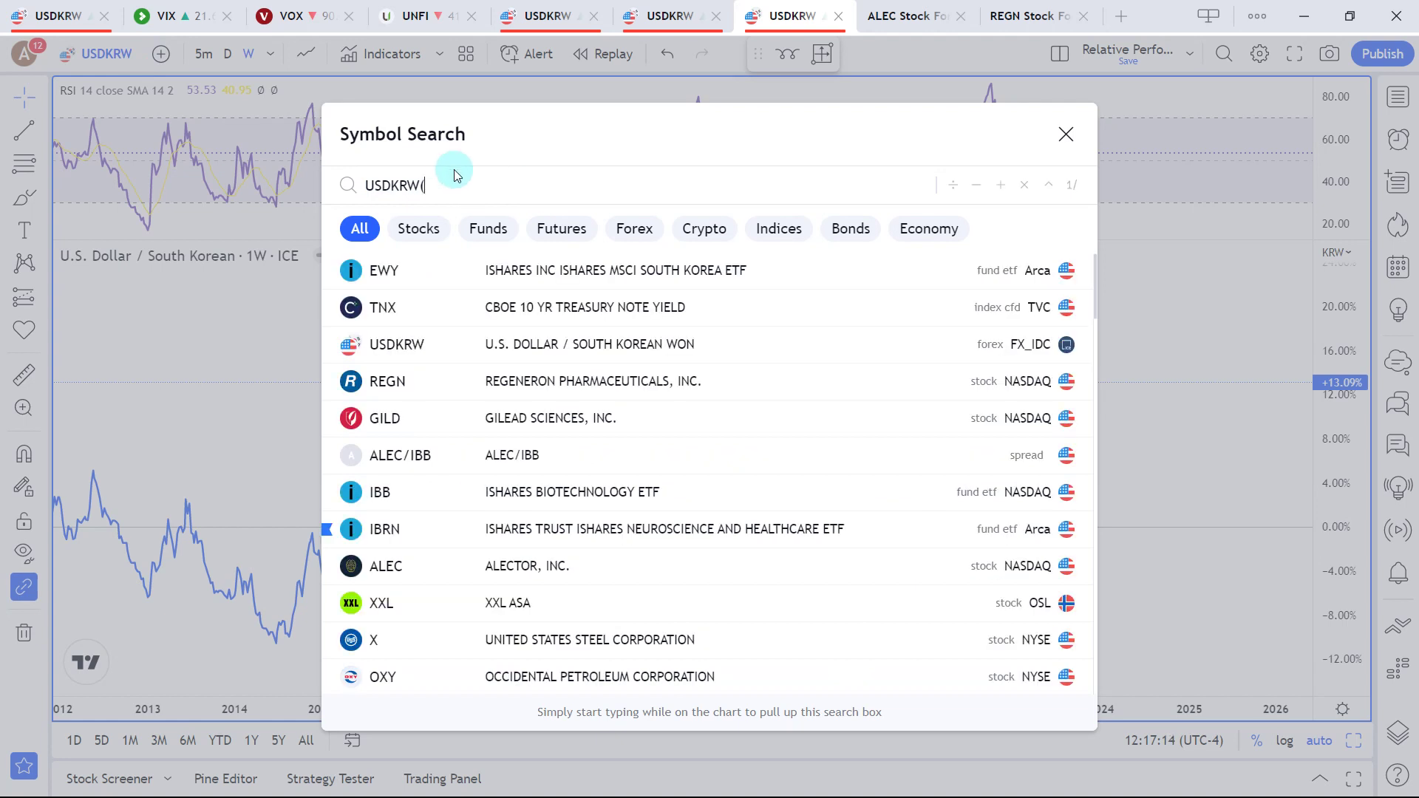
left_click(628, 278)
key("Return")
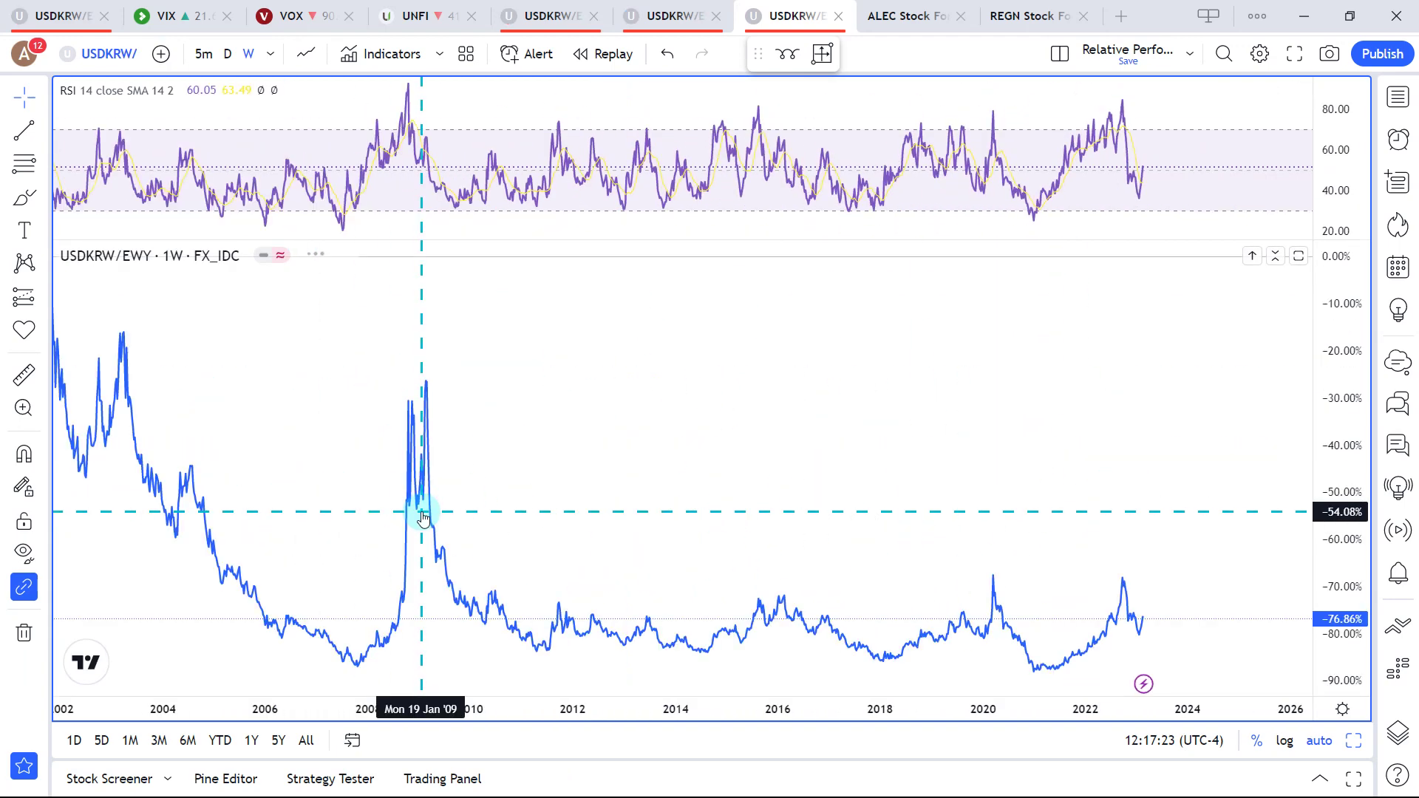
Try a time-cycles drawing on the weekly USDKRW/EWY ratio spanning 25 Aug 2014 to 16 Oct 2017, and delete it.
scroll(422, 510, "up", 3)
scroll(422, 510, "down", 2)
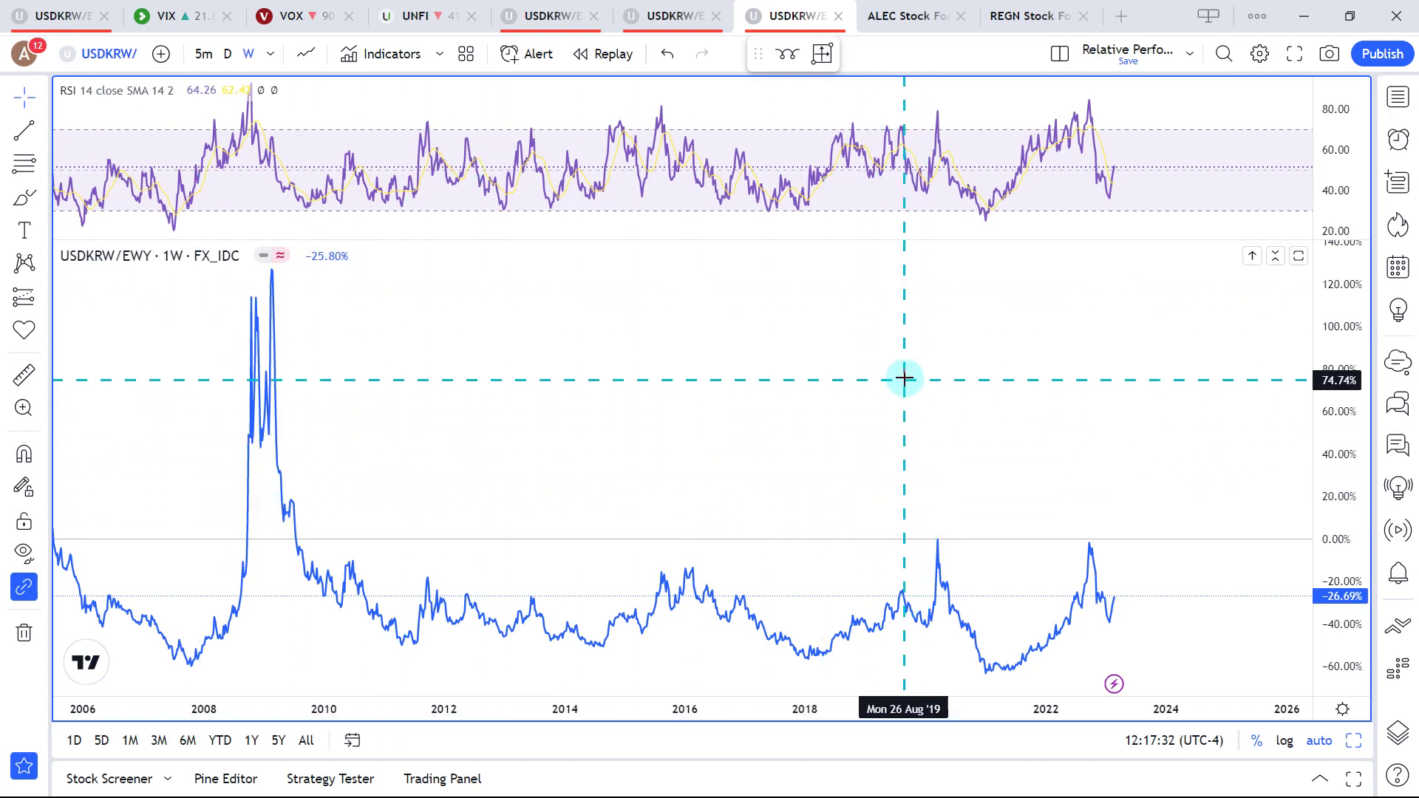
left_click(788, 53)
left_click(604, 635)
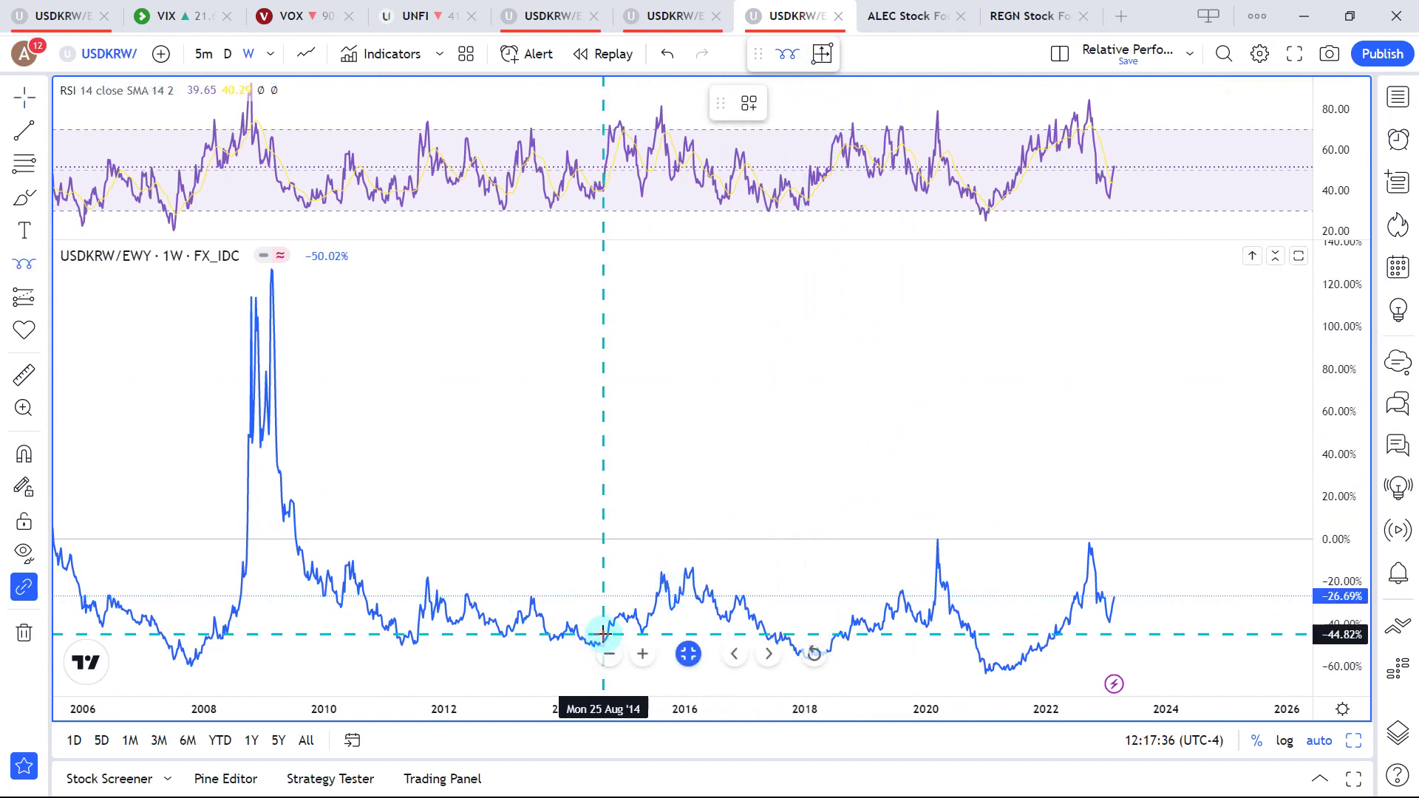
left_click(782, 610)
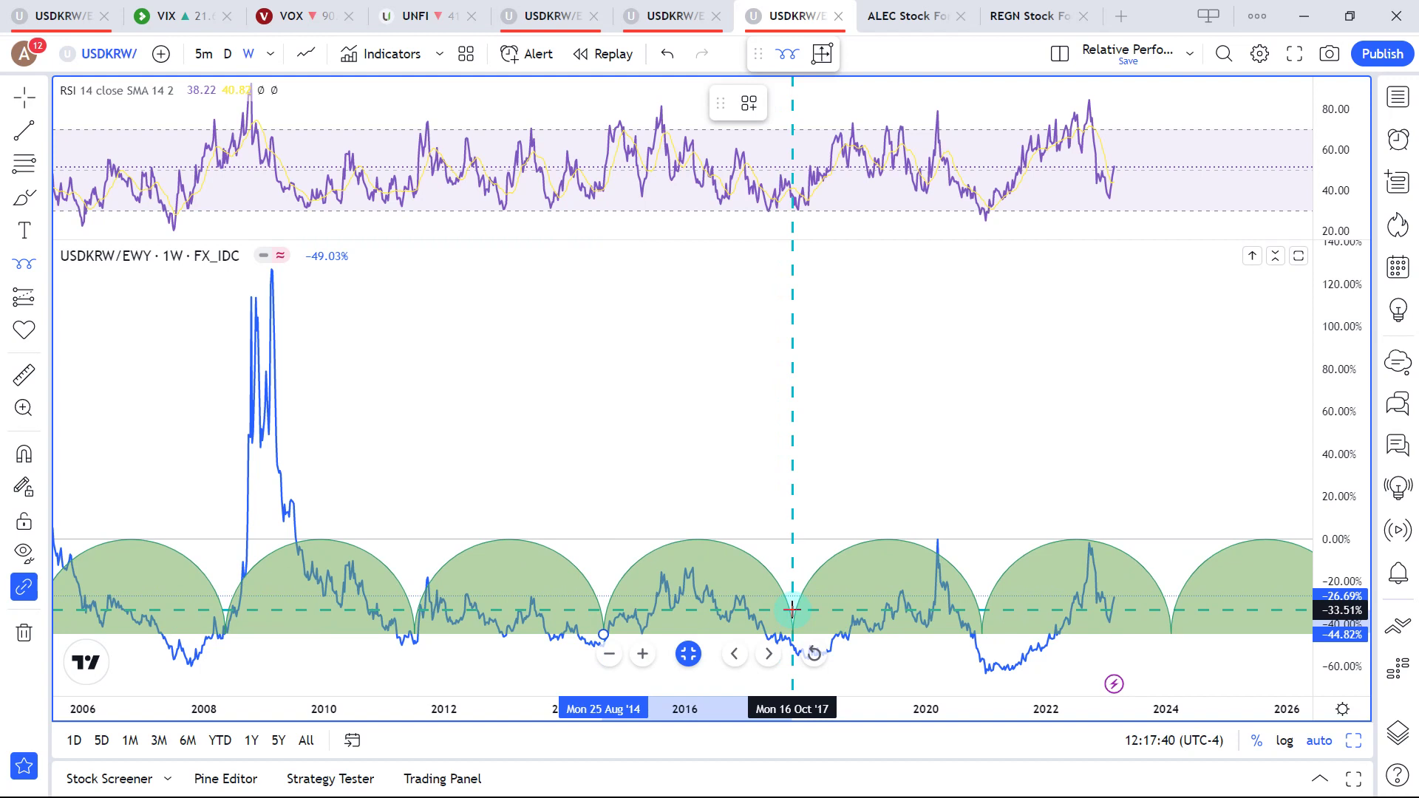
left_click(793, 610)
scroll(792, 609, "down", 2)
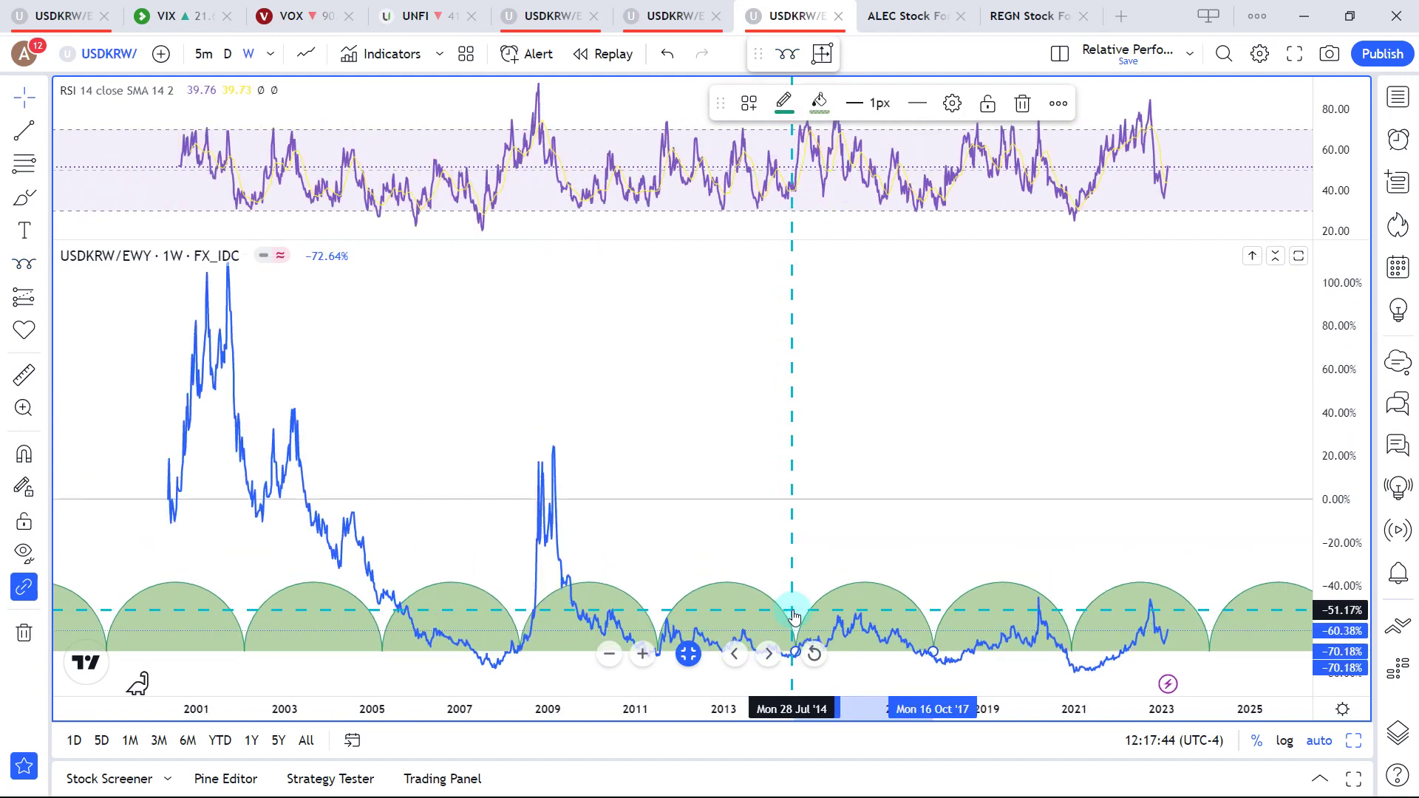
scroll(793, 615, "up", 3)
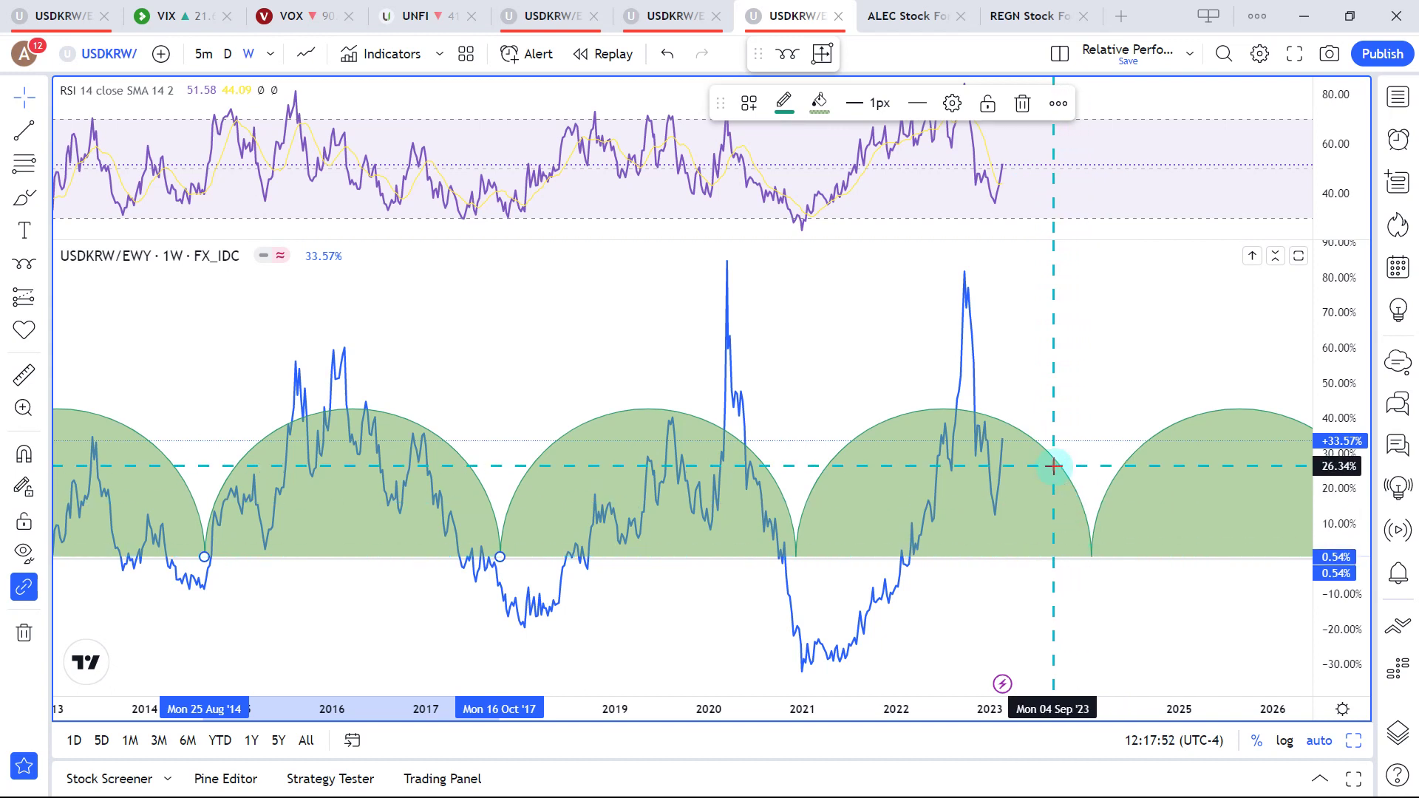
key("Delete")
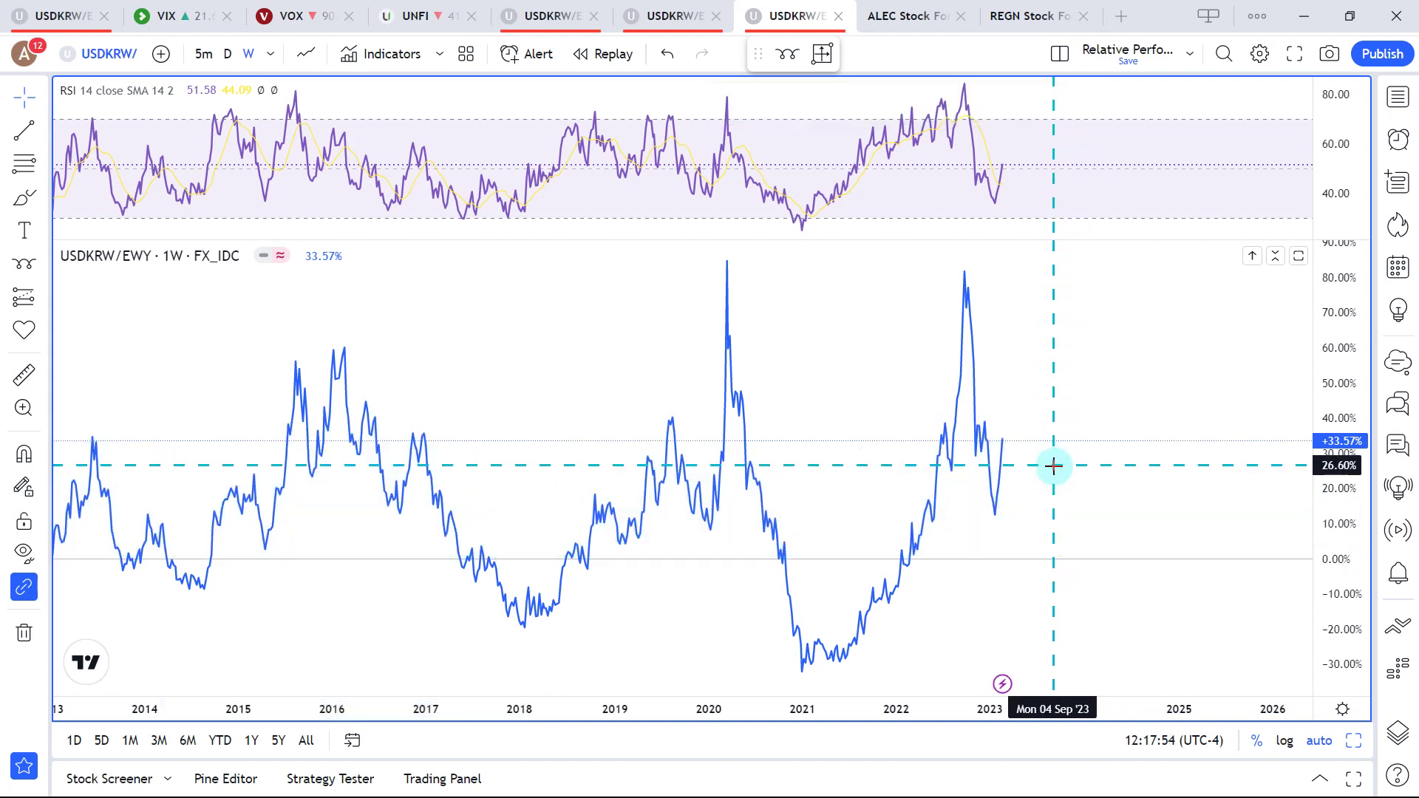
Examine the USDKRW/EWY ratio and its RSI on the weekly interval, and compare them on the daily interval.
scroll(1055, 472, "down", 3)
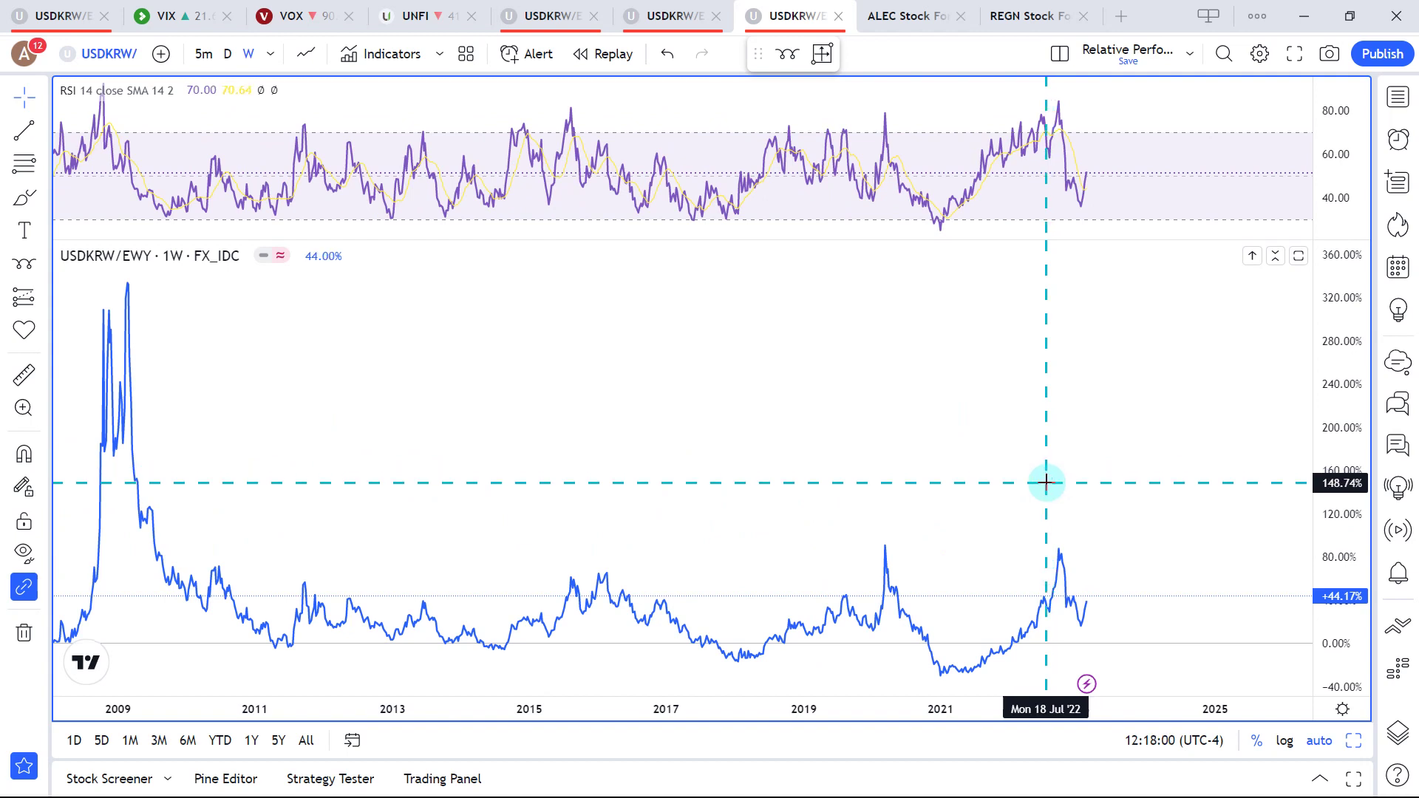
scroll(983, 530, "up", 3)
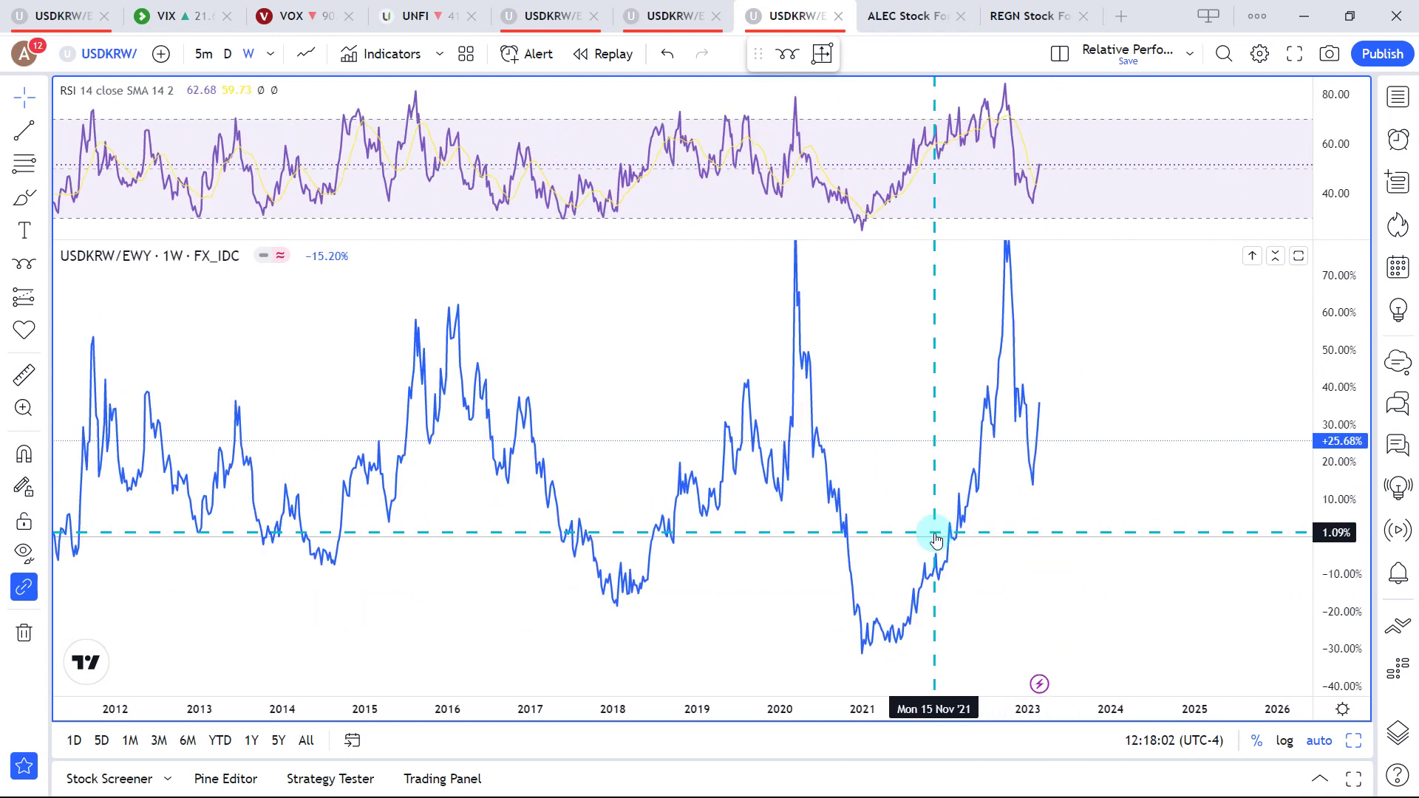
left_click(227, 53)
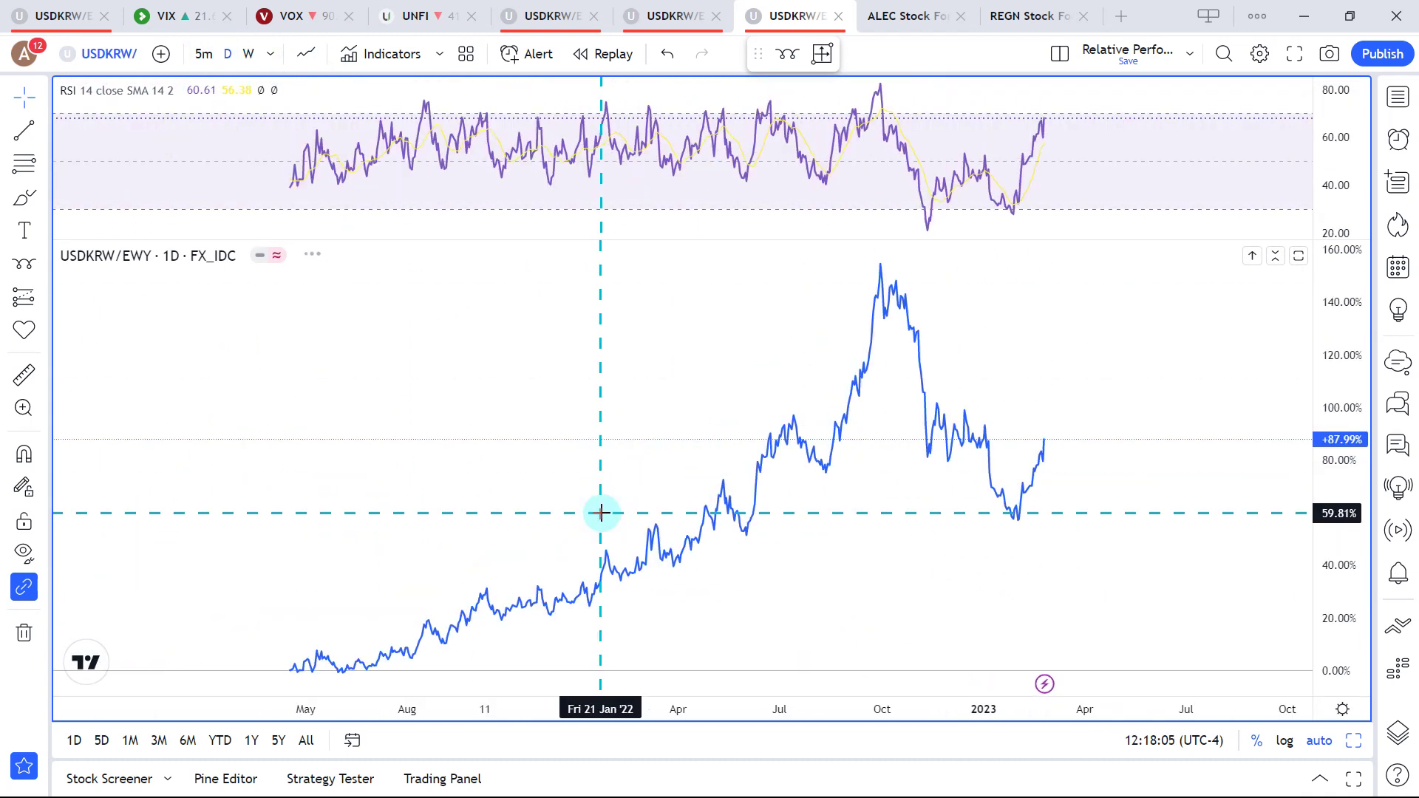
scroll(599, 510, "down", 5)
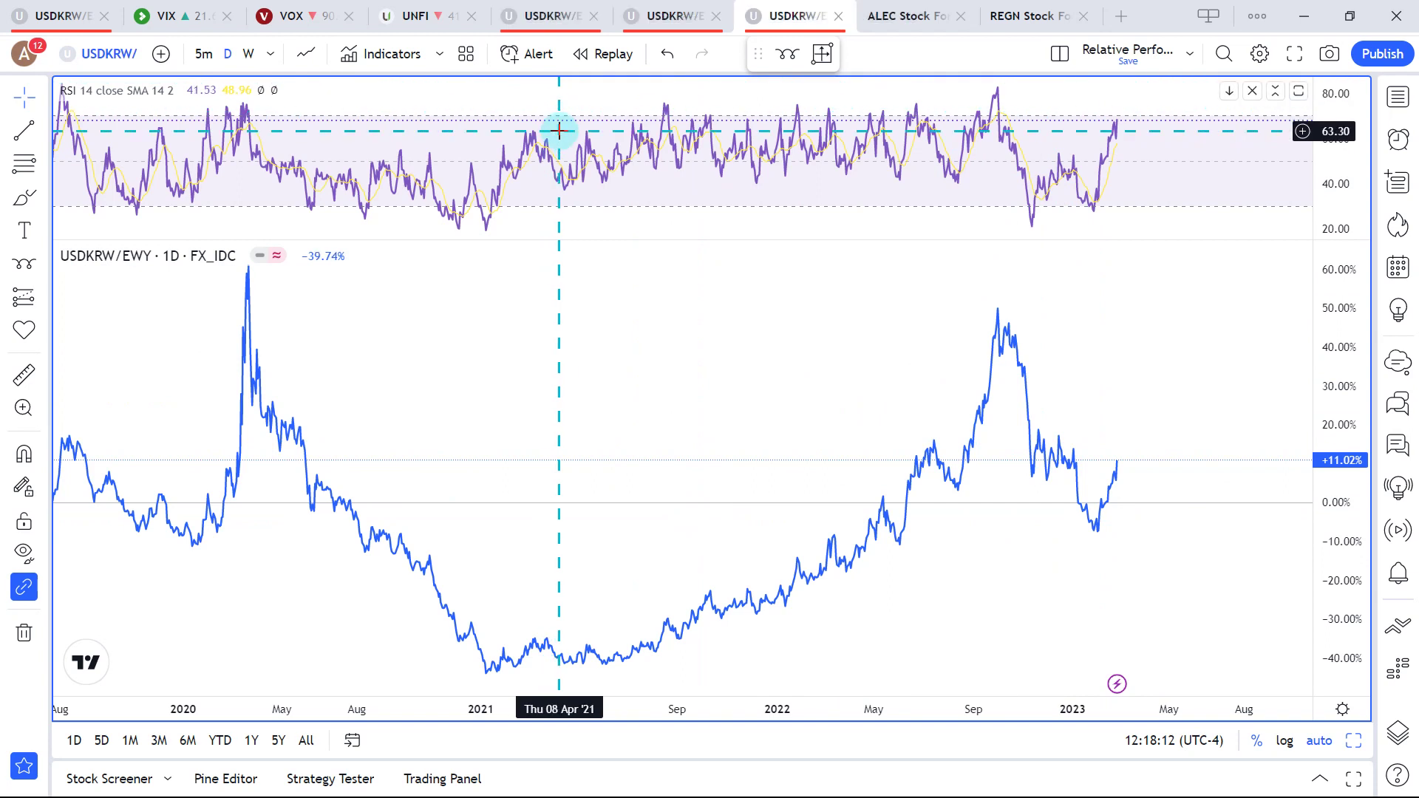
Review the USDKRW/EWY seasonality forecast and monthly returns table in the Seasonality layout.
left_click(529, 26)
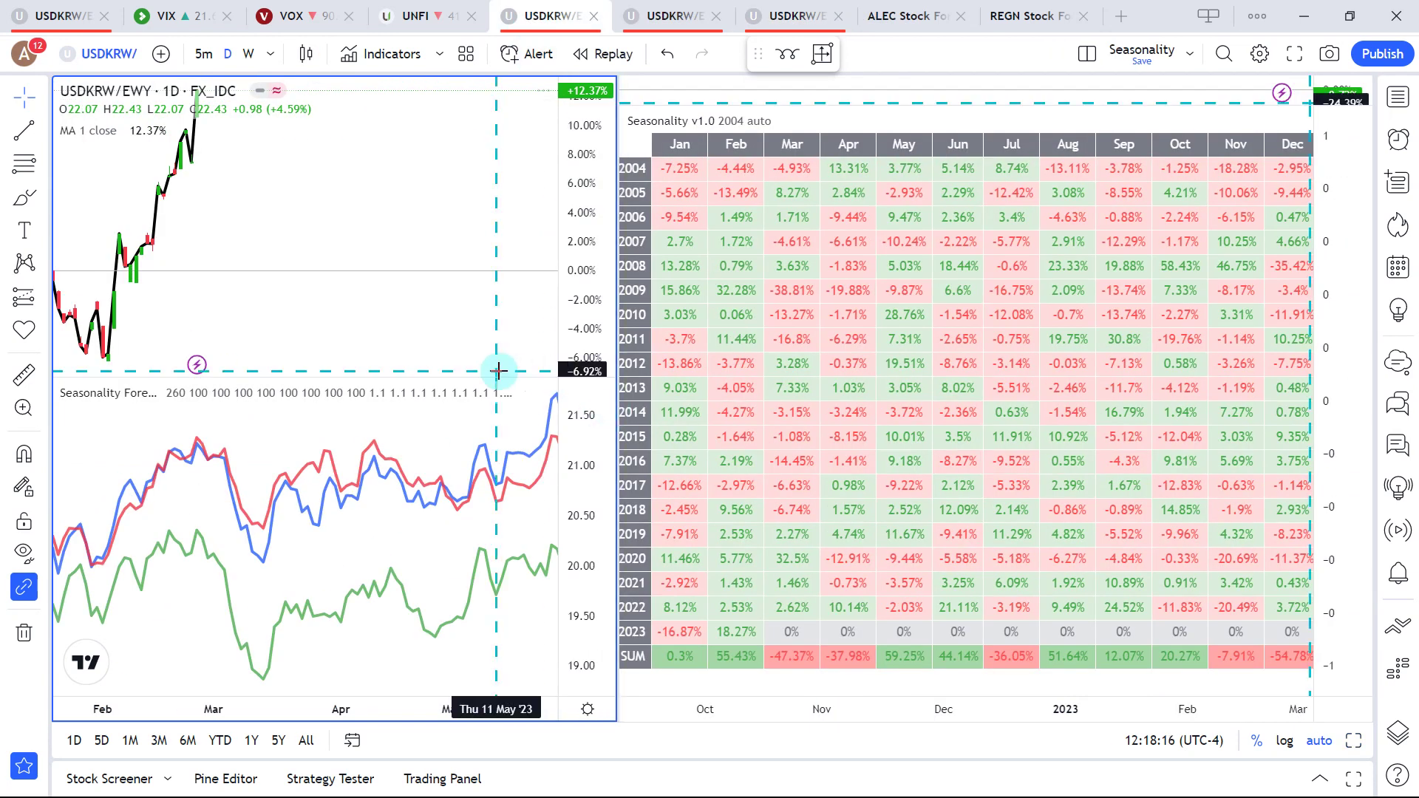
left_click_drag(374, 294, 398, 301)
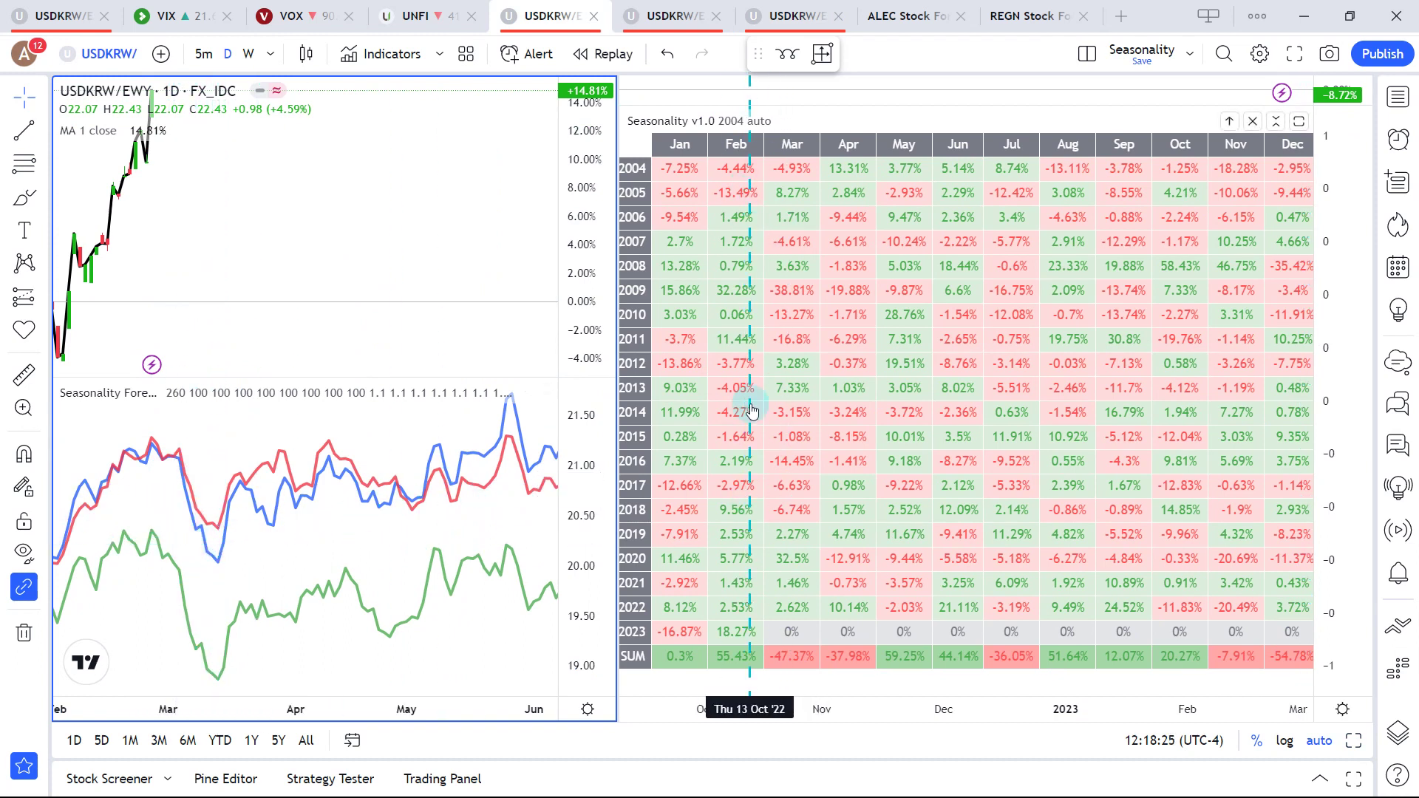
left_click(733, 635)
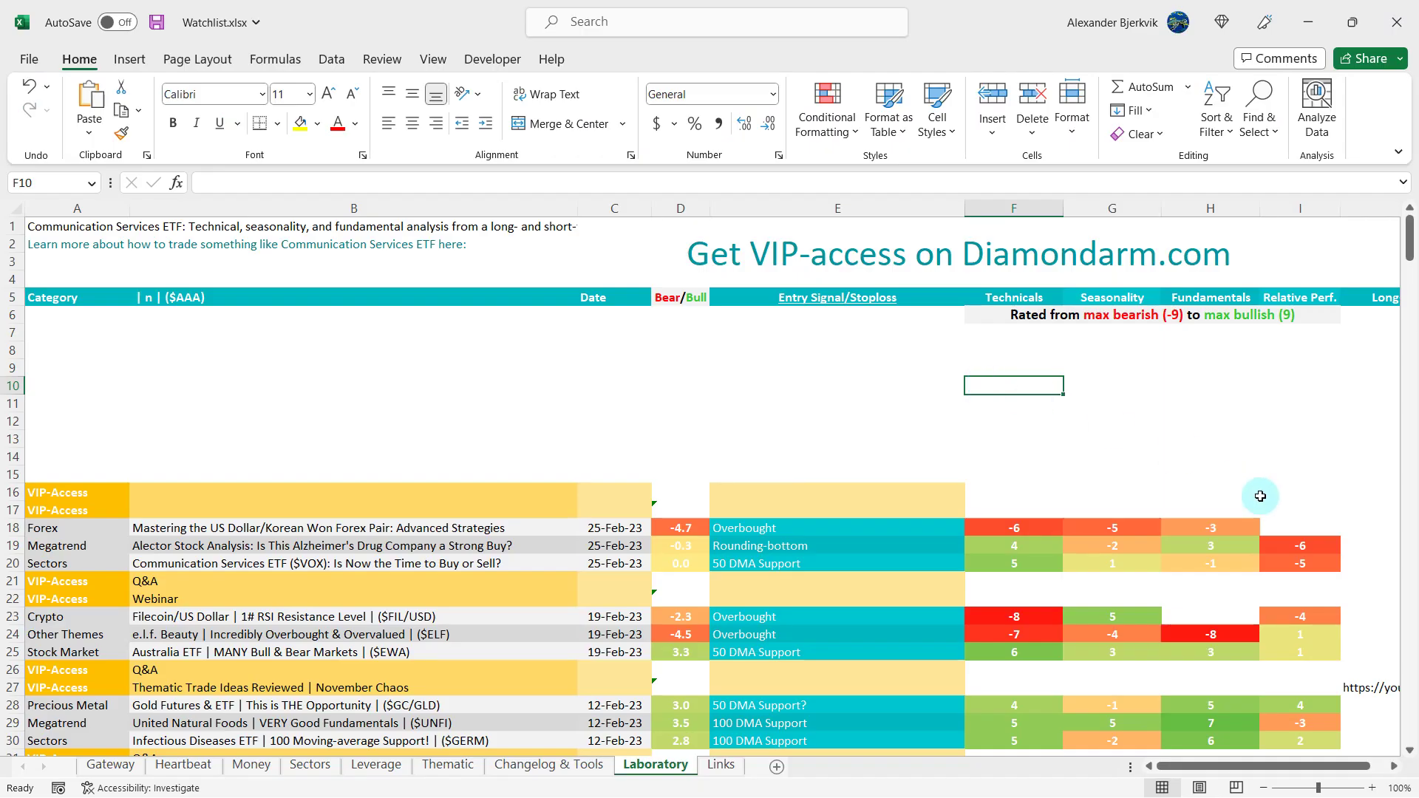
Enter -7 as the relative performance rating in the US Dollar/Korean Won row of the Laboratory sheet.
left_click(1285, 530)
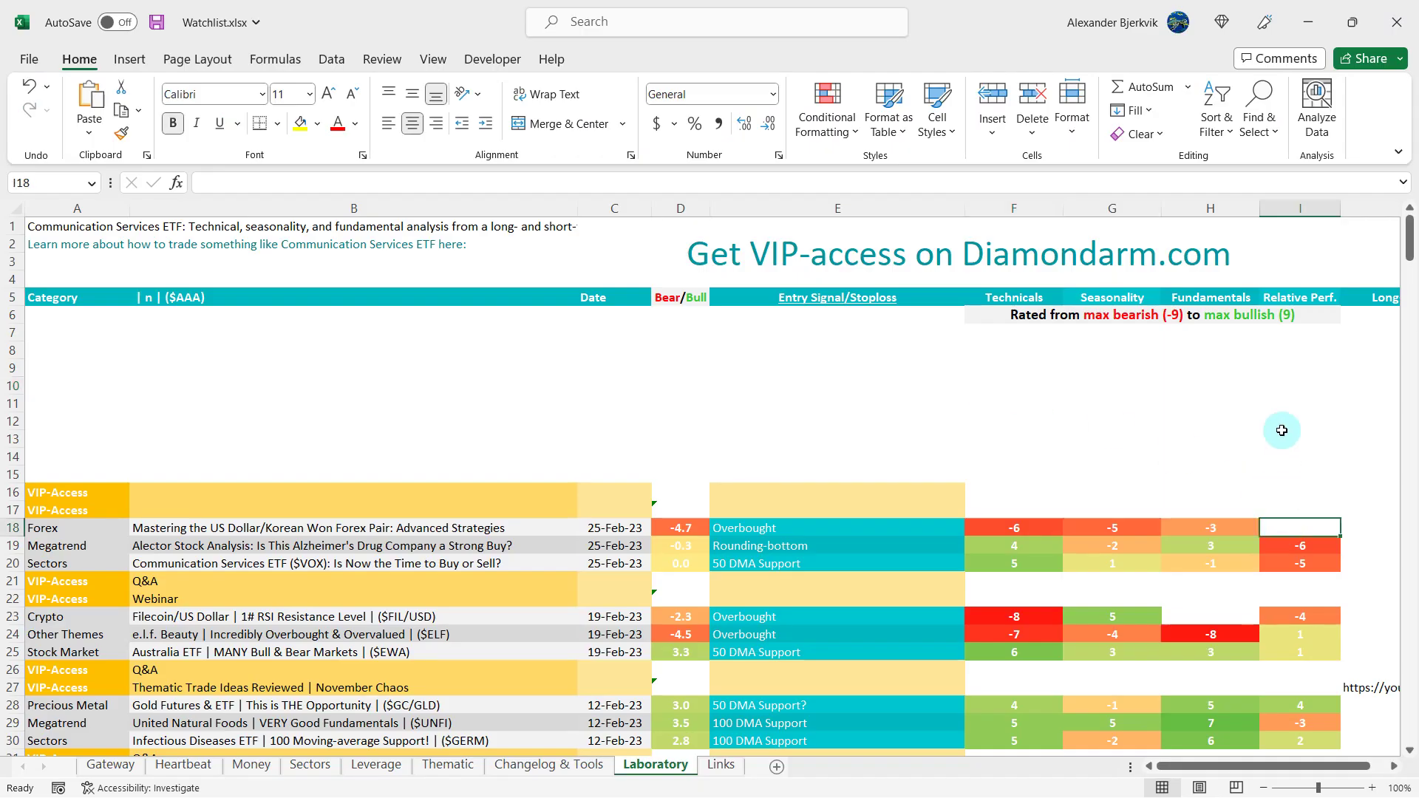
type("-")
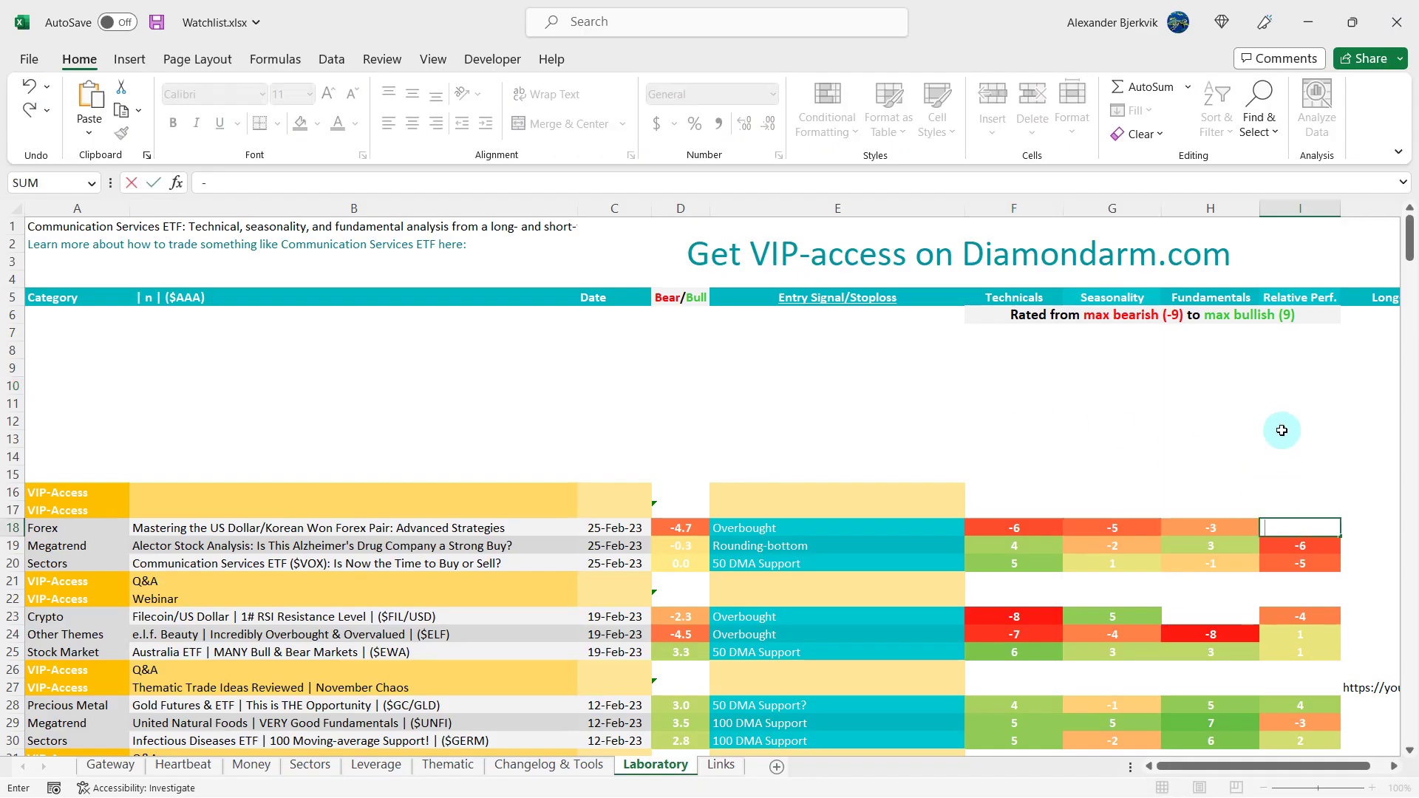
type("7")
left_click(1014, 405)
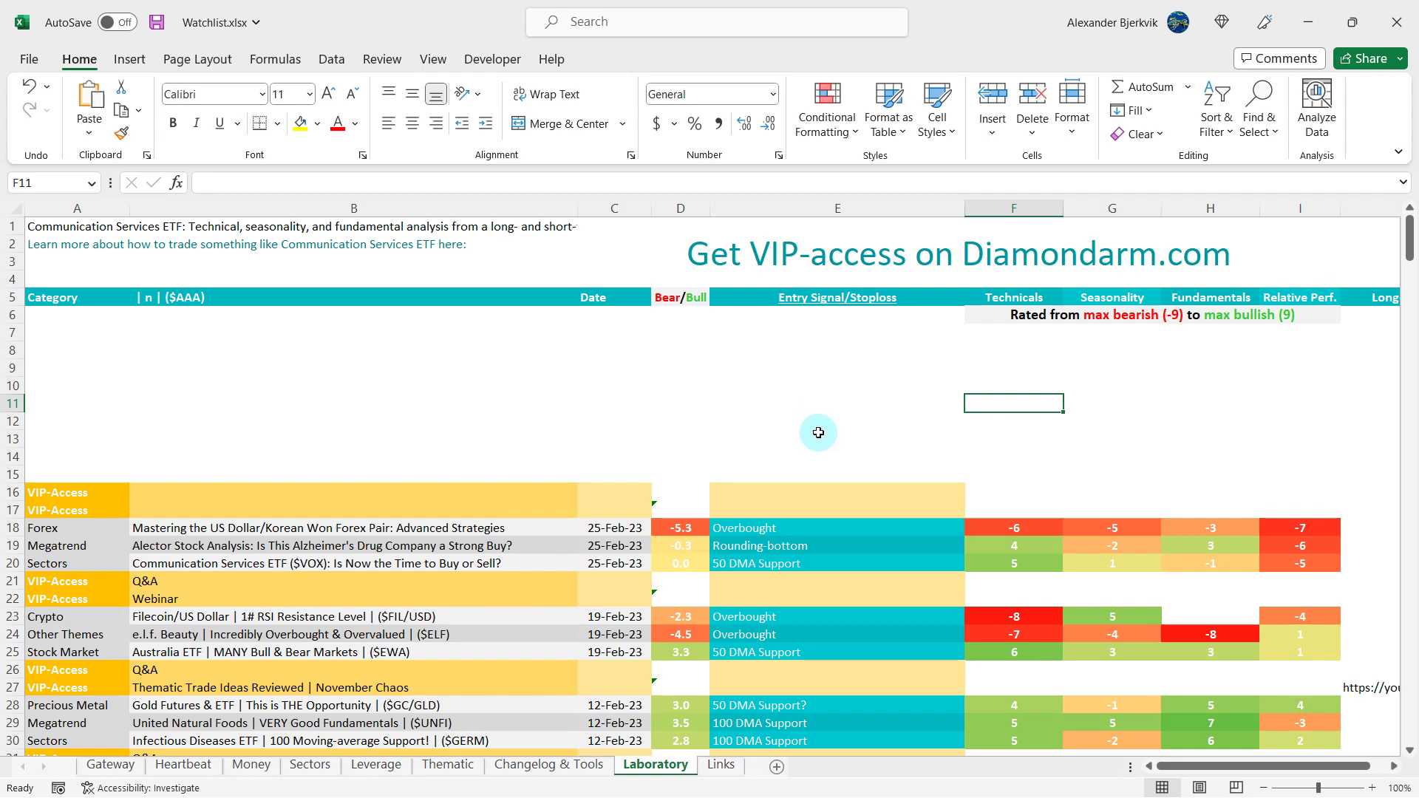
Switch to TradingView and change the charted symbol to FXI, the iShares China Large-Cap ETF.
key("alt+Tab")
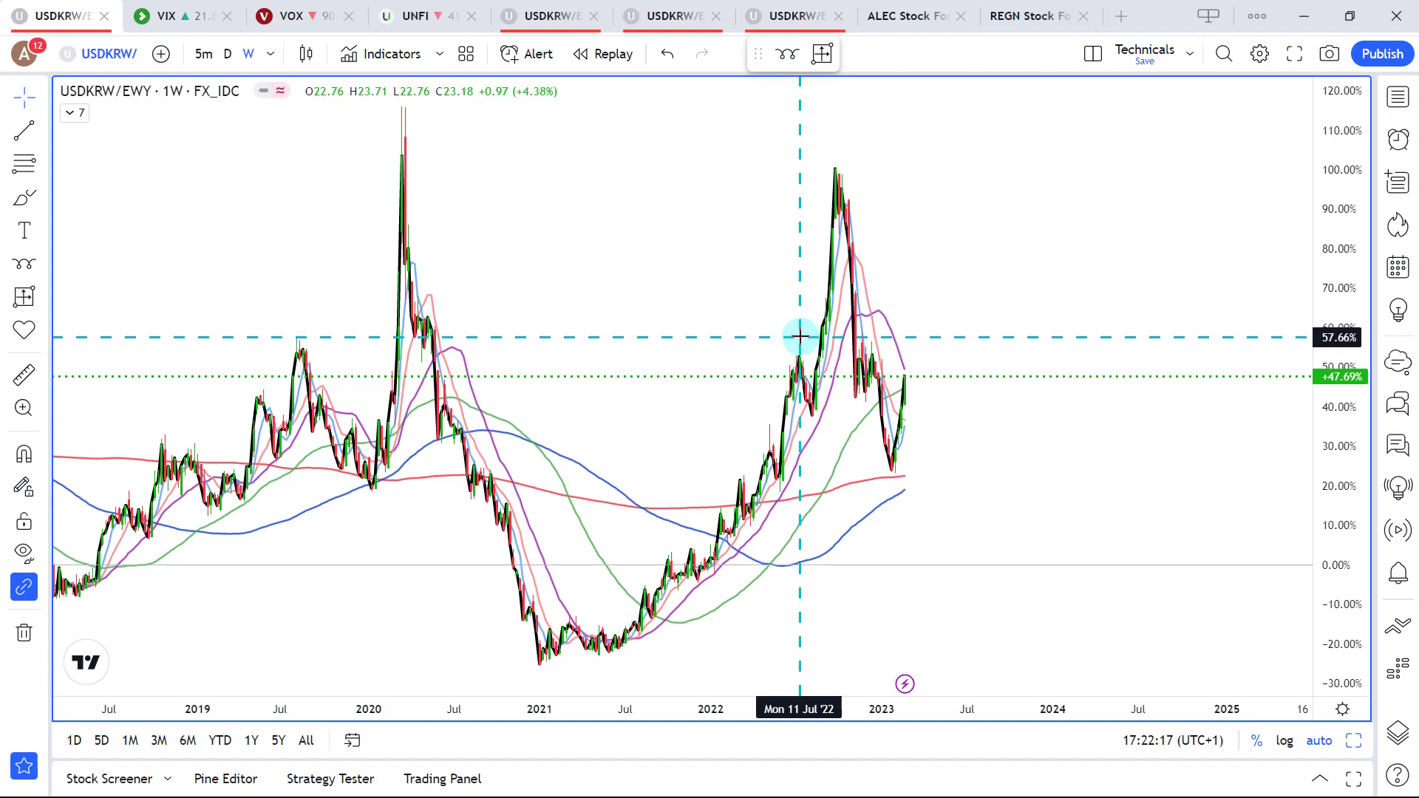
scroll(715, 285, "down", 6)
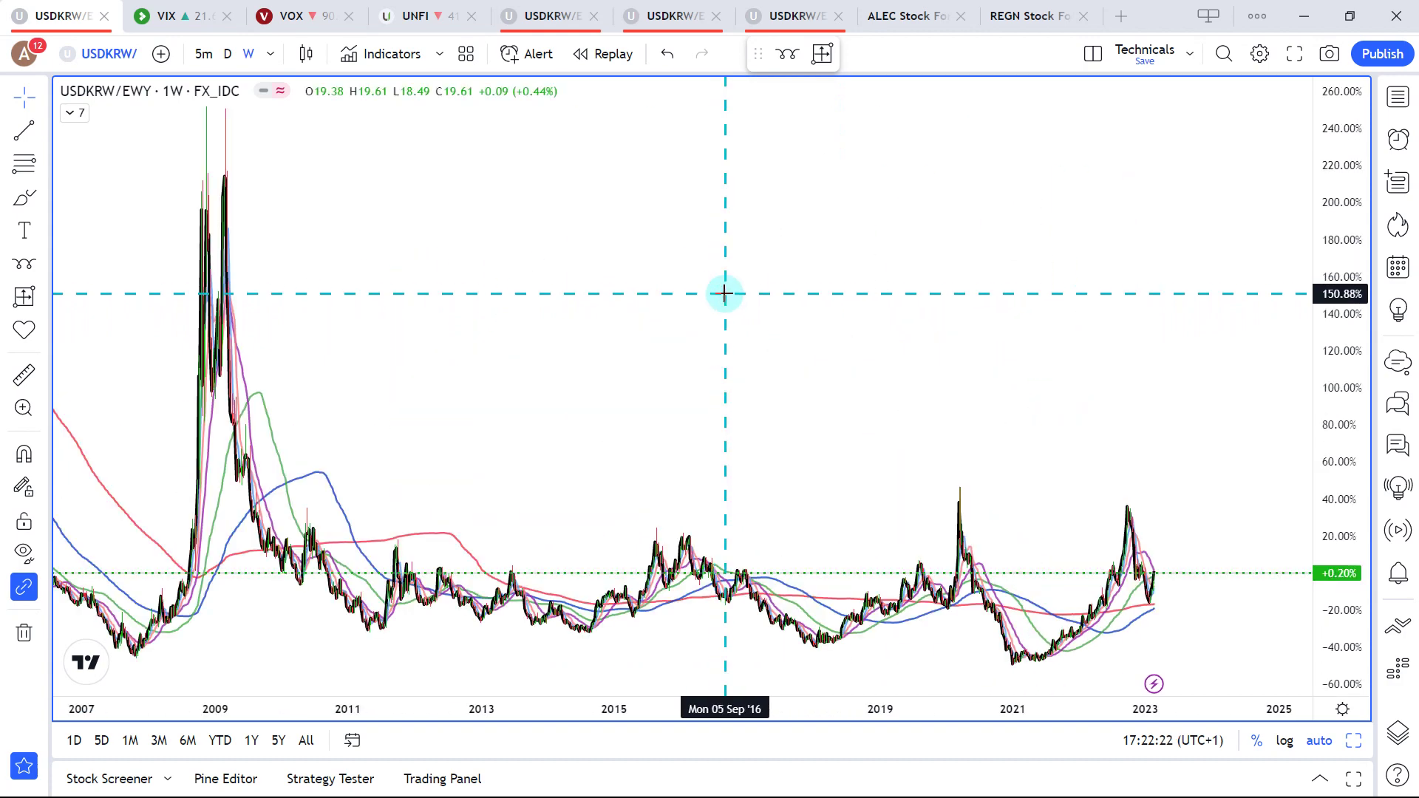
type("FXI")
key("Return")
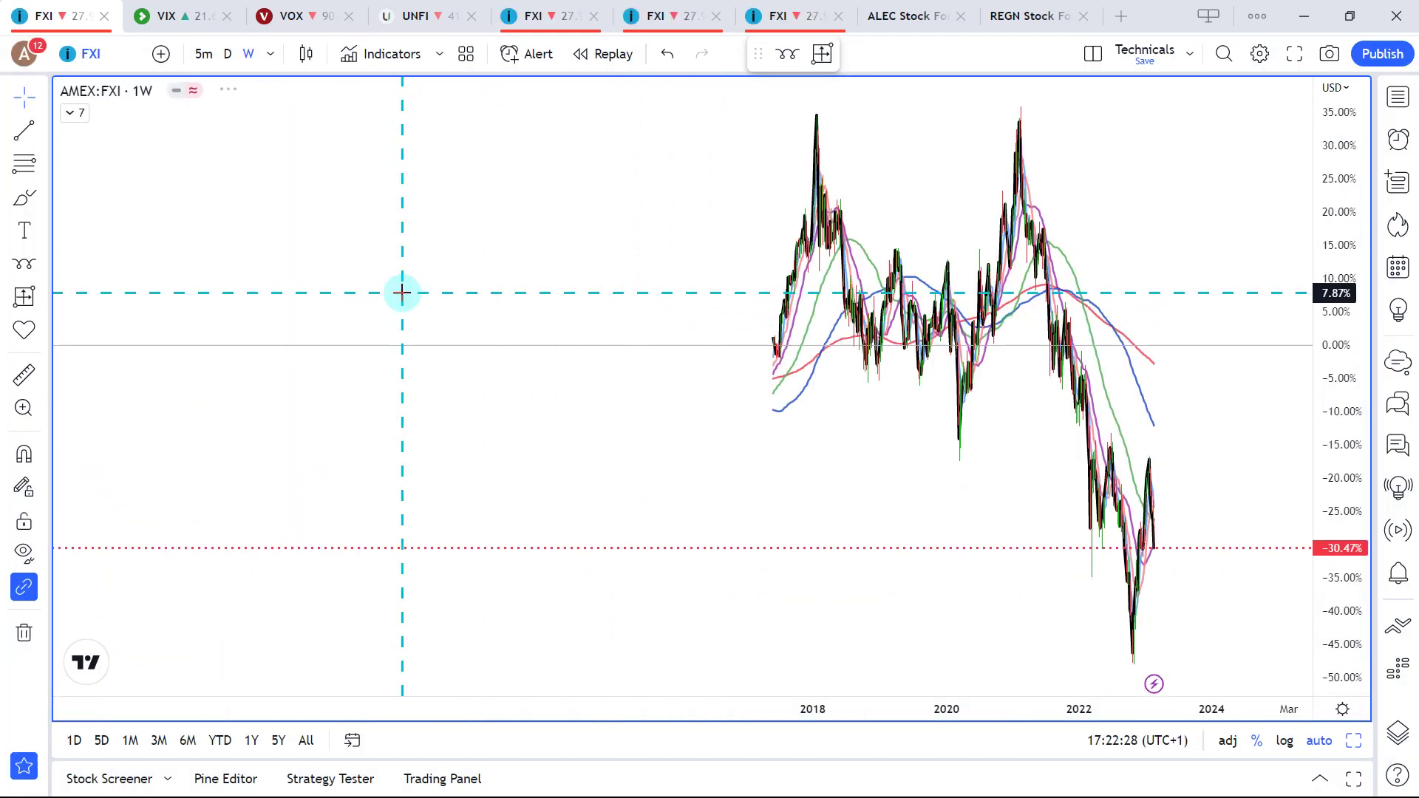
type("FXI")
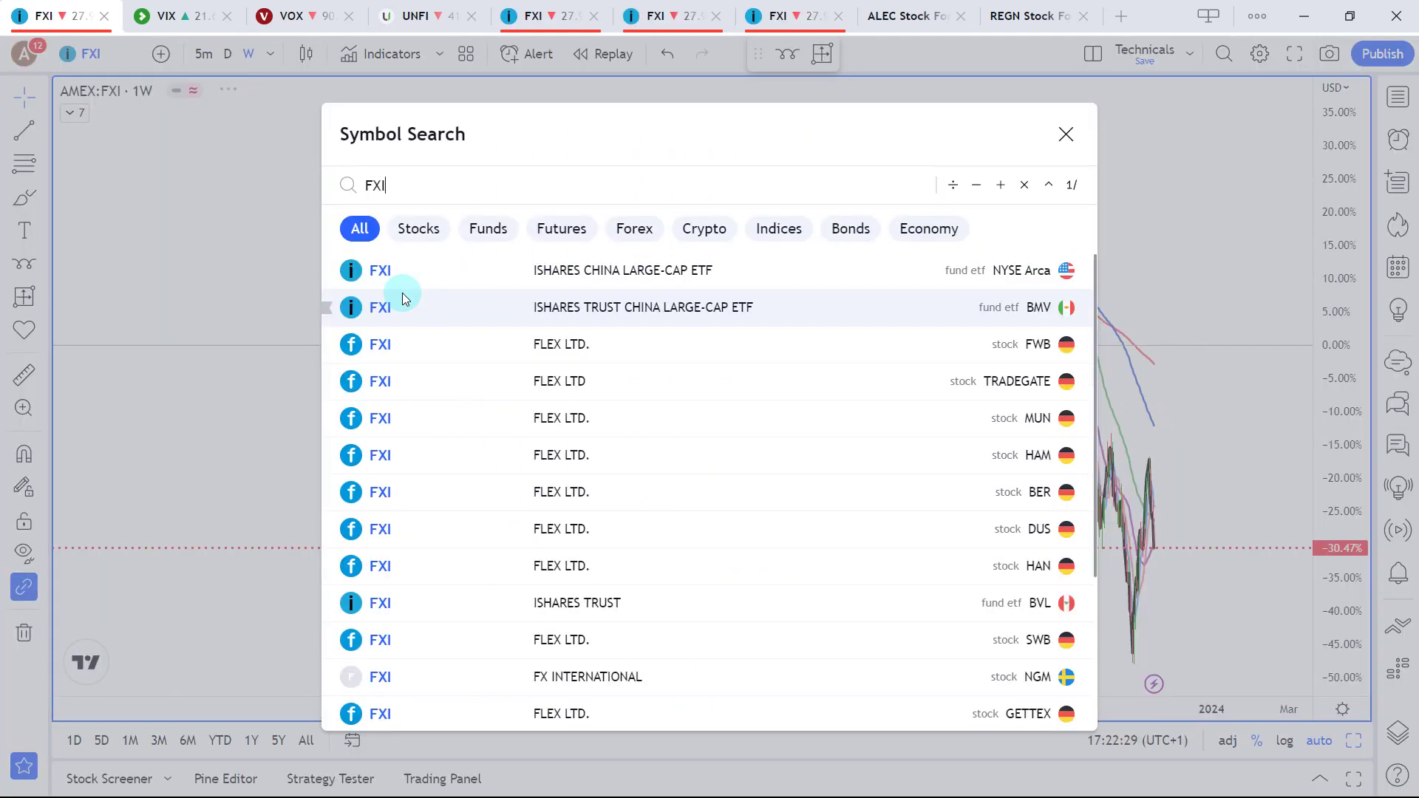
left_click(526, 282)
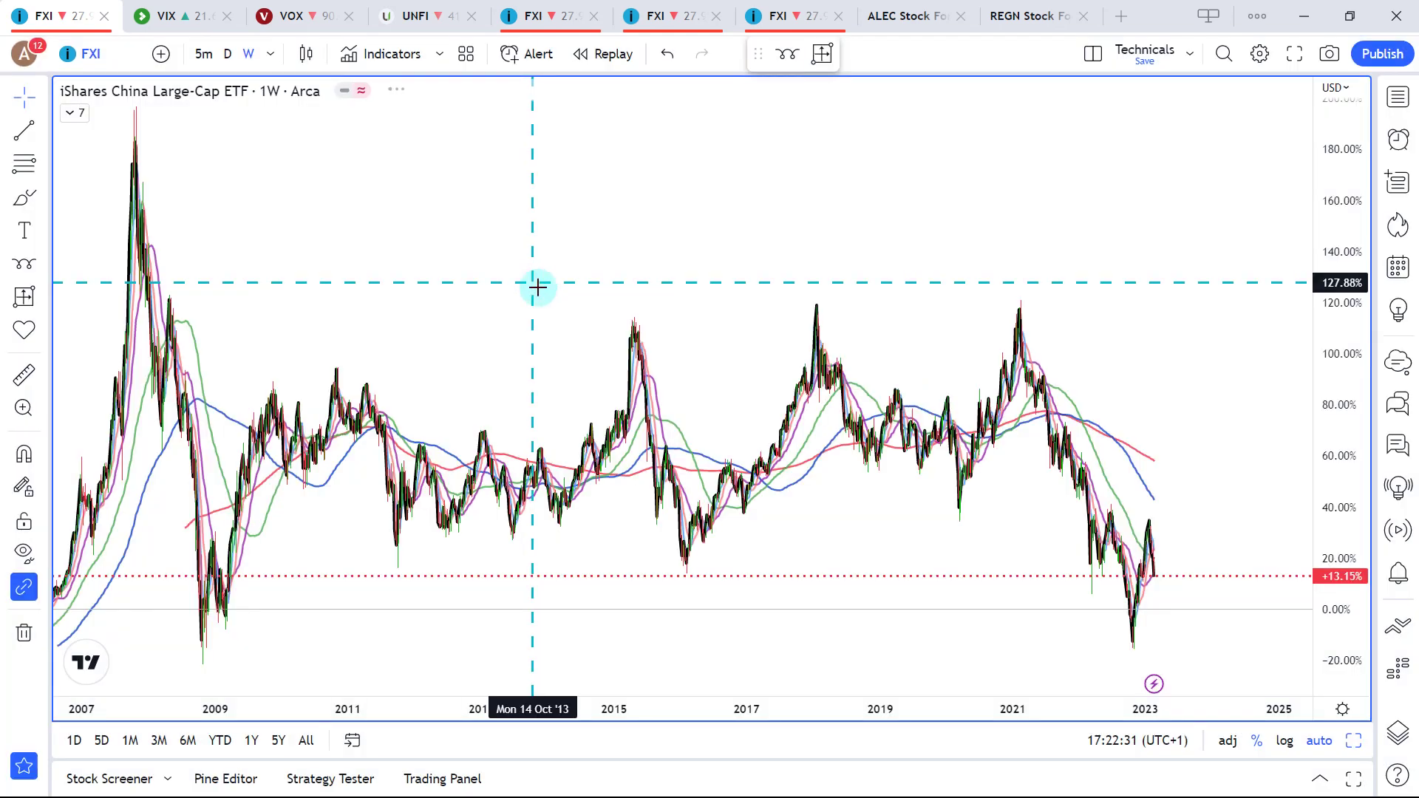
Examine FXI's price and moving averages on the weekly interval, and compare them on the daily interval.
scroll(606, 343, "up", 6)
scroll(608, 347, "up", 2)
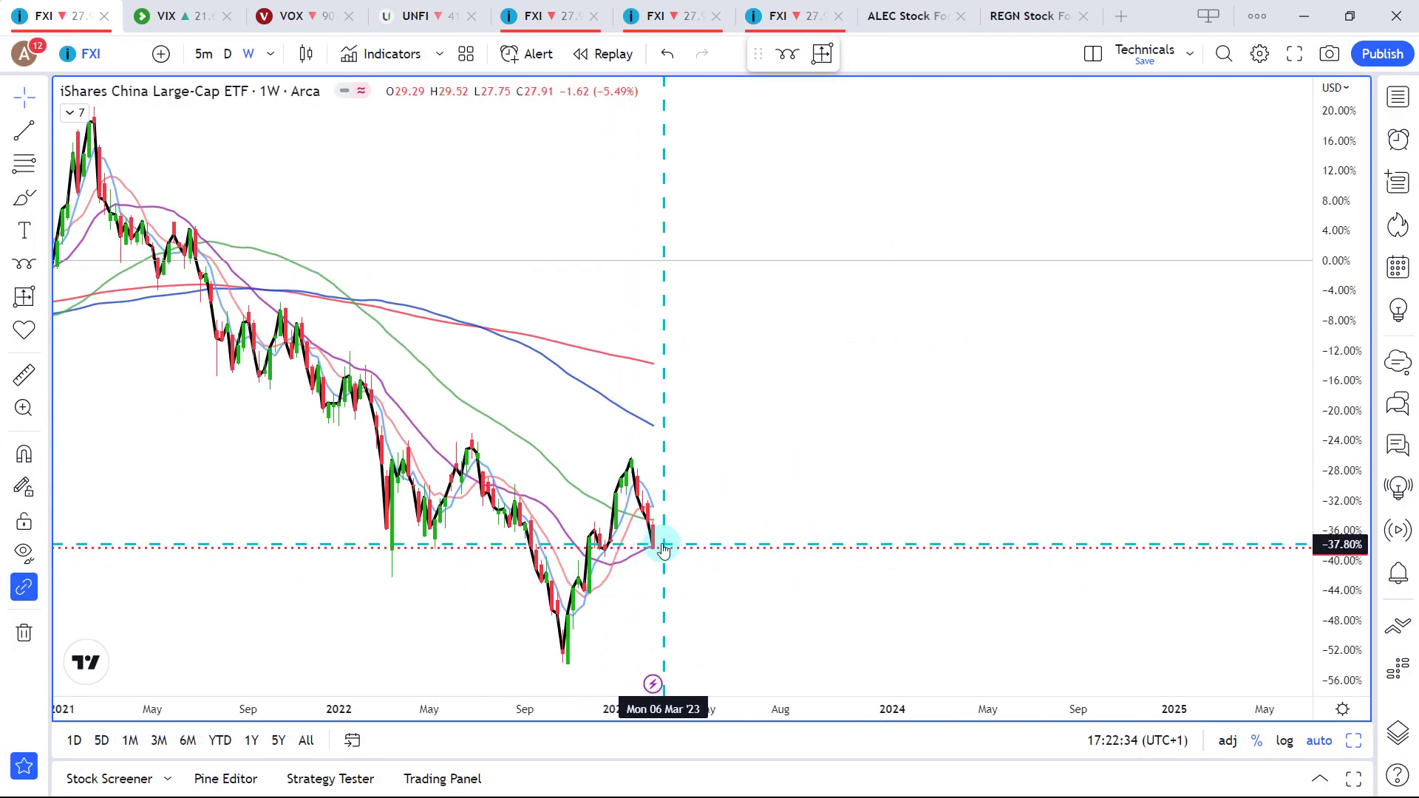
scroll(656, 545, "down", 8)
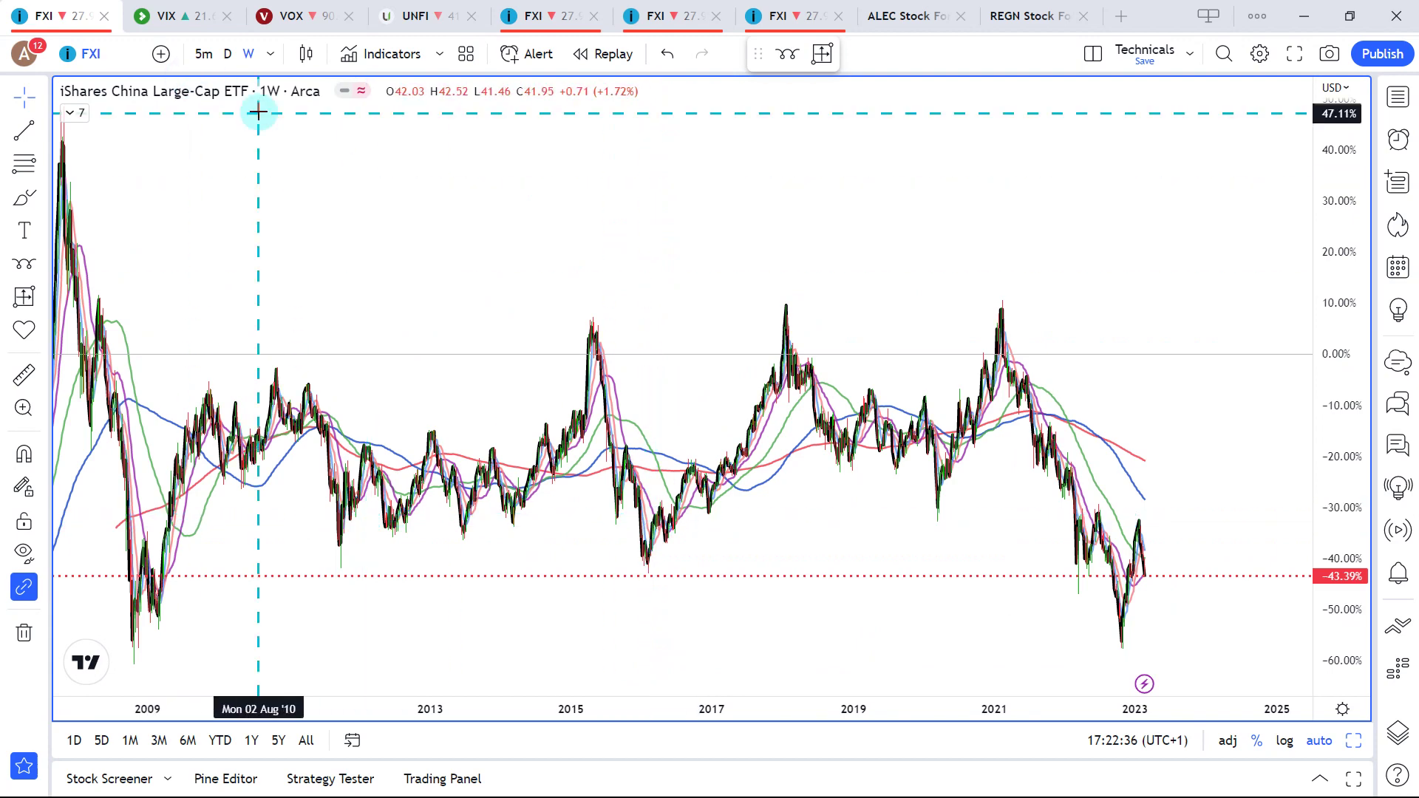
left_click(227, 53)
scroll(386, 343, "up", 5)
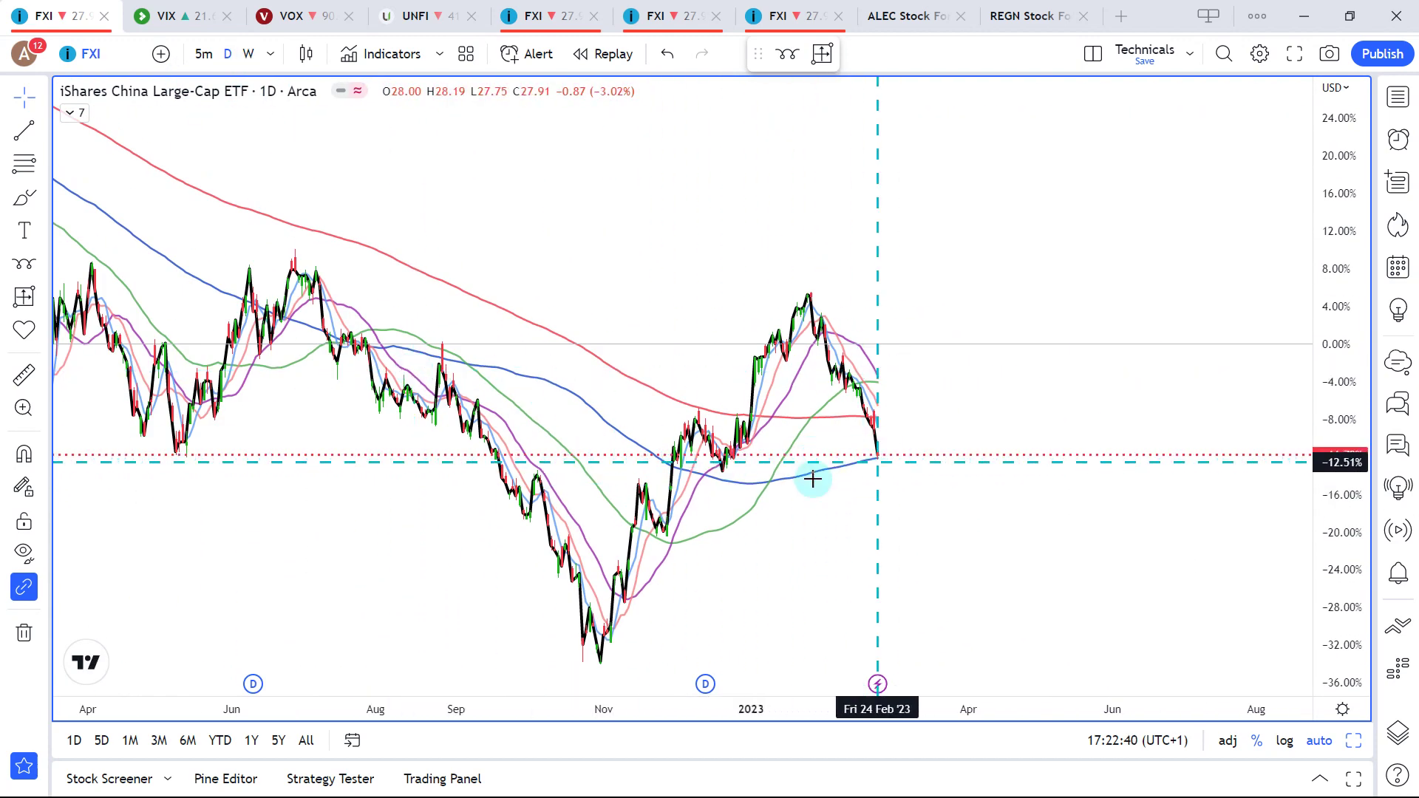
scroll(880, 459, "down", 5)
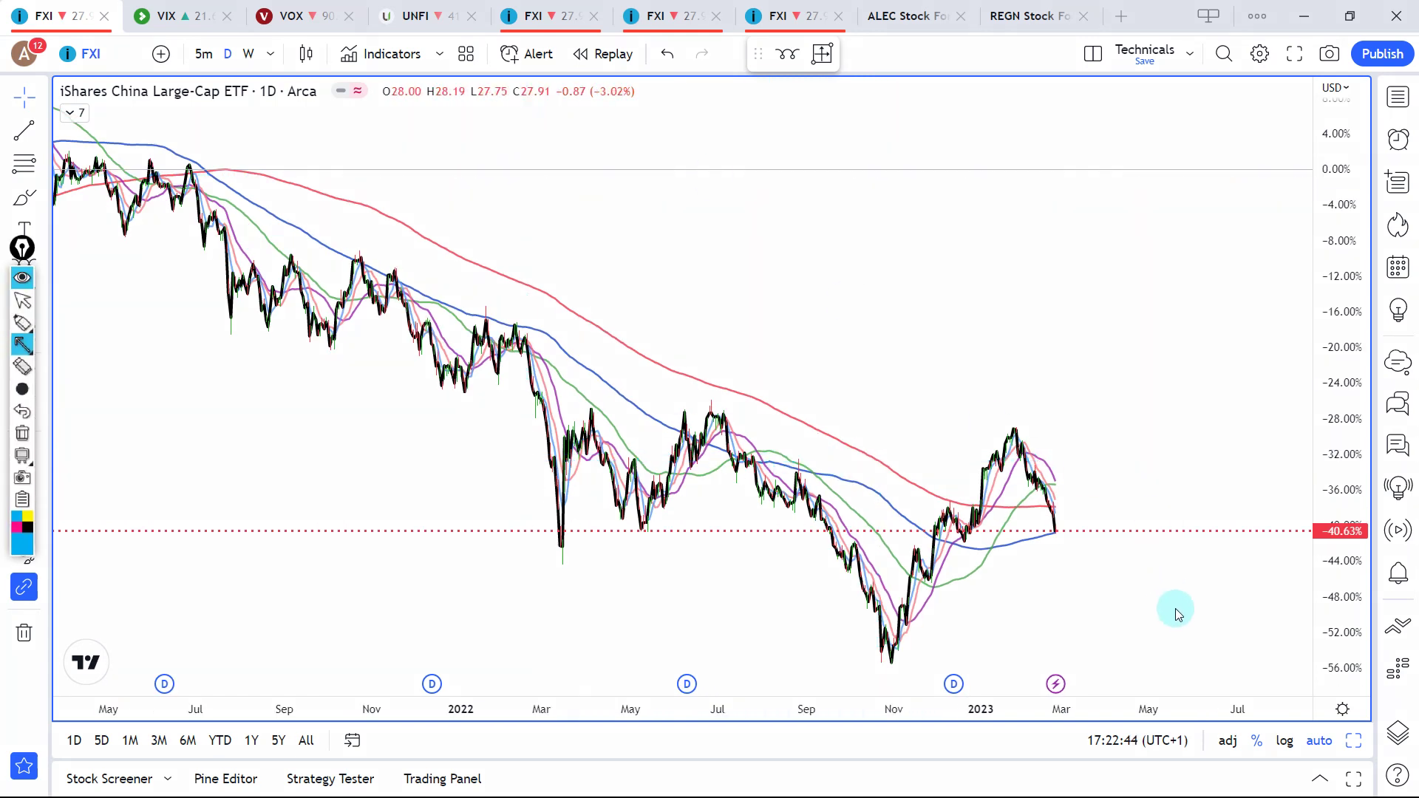
Mark FXI's support on the daily chart with two blue arrows and its 2021–2022 highs with pink arrows, and clear the annotations.
left_click_drag(1173, 605, 1085, 543)
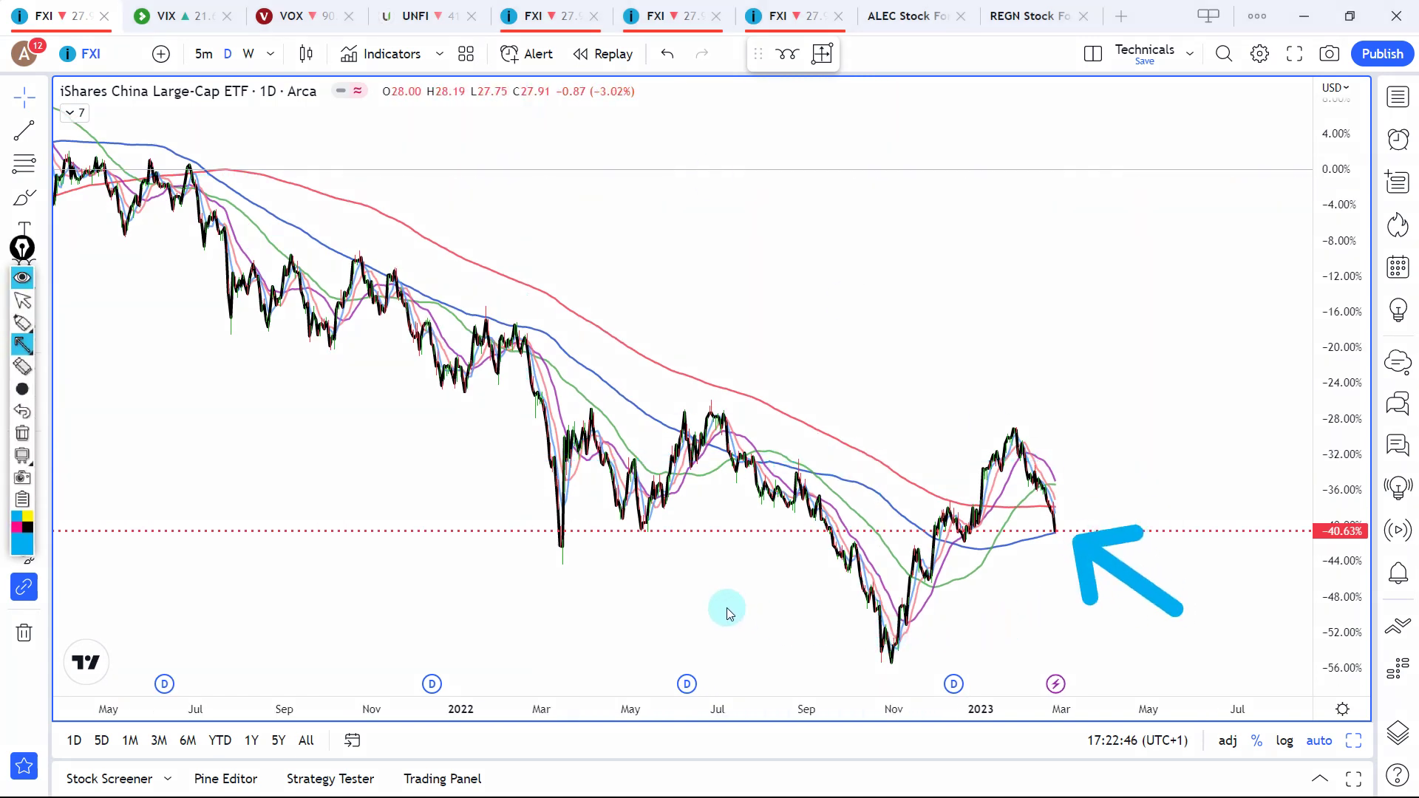
mouse_move(999, 638)
left_mouse_down()
mouse_move(970, 613)
mouse_move(948, 558)
left_mouse_up()
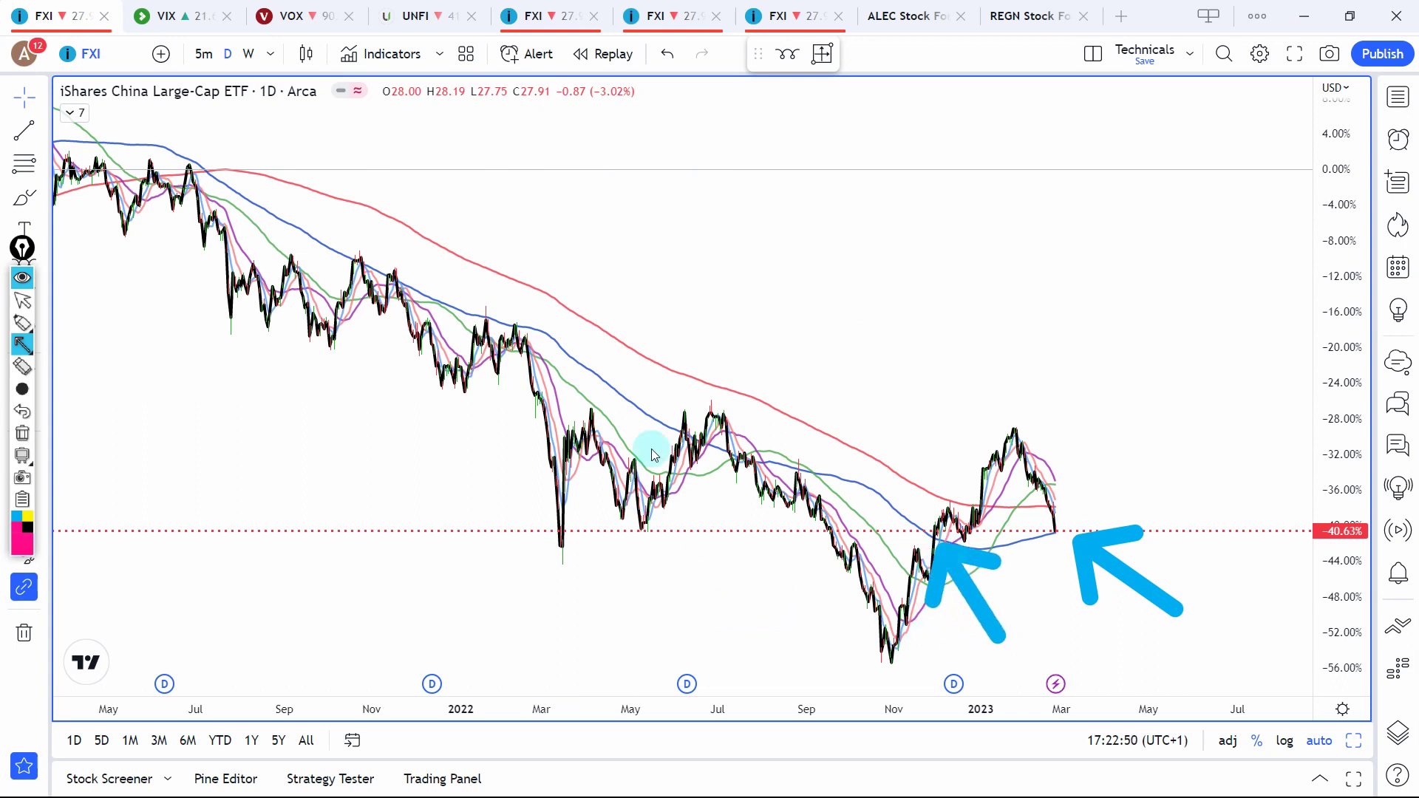
left_click_drag(827, 294, 790, 462)
left_click_drag(771, 332, 739, 457)
left_click_drag(615, 215, 526, 325)
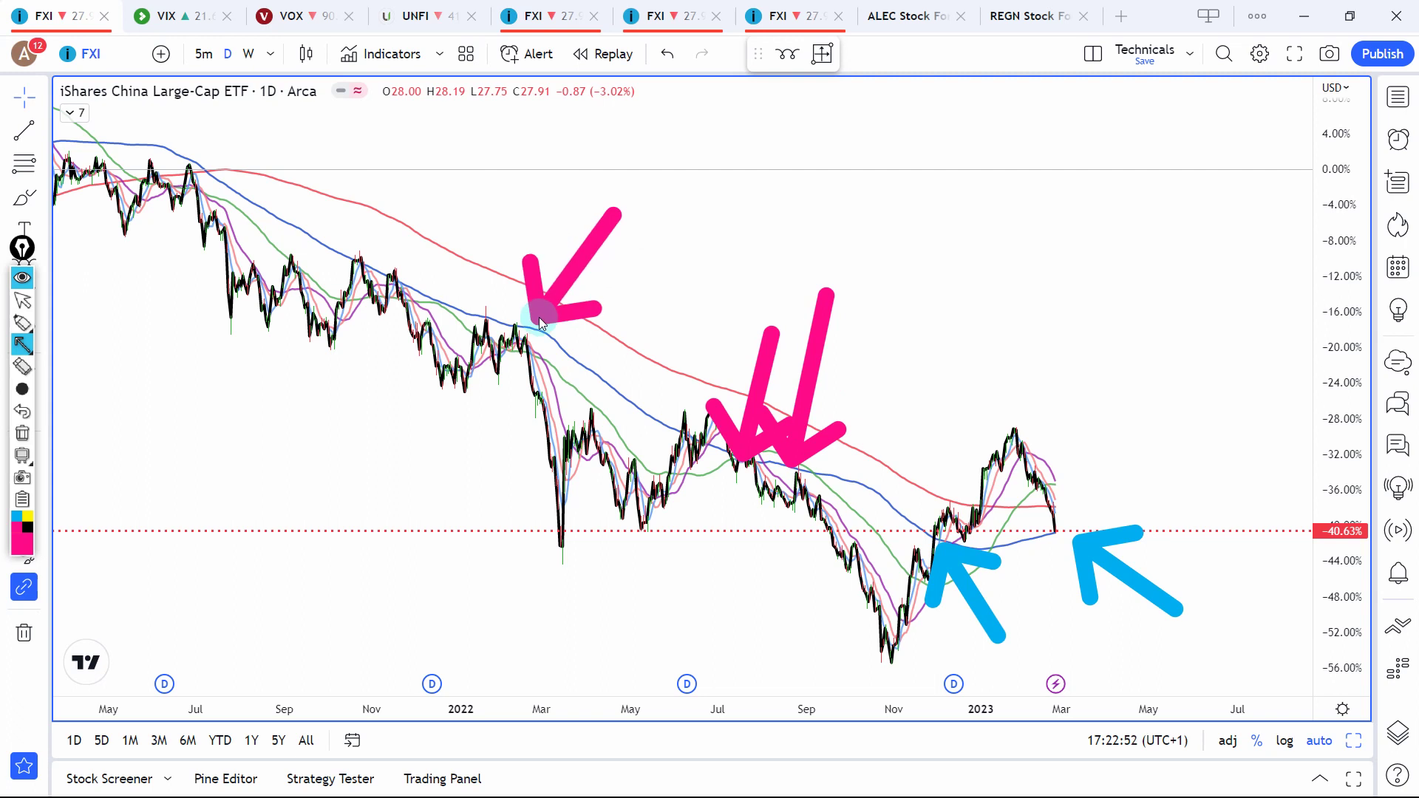
left_click_drag(523, 217, 505, 334)
left_click_drag(453, 212, 386, 286)
mouse_move(397, 158)
left_mouse_down()
mouse_move(377, 198)
mouse_move(381, 259)
left_mouse_up()
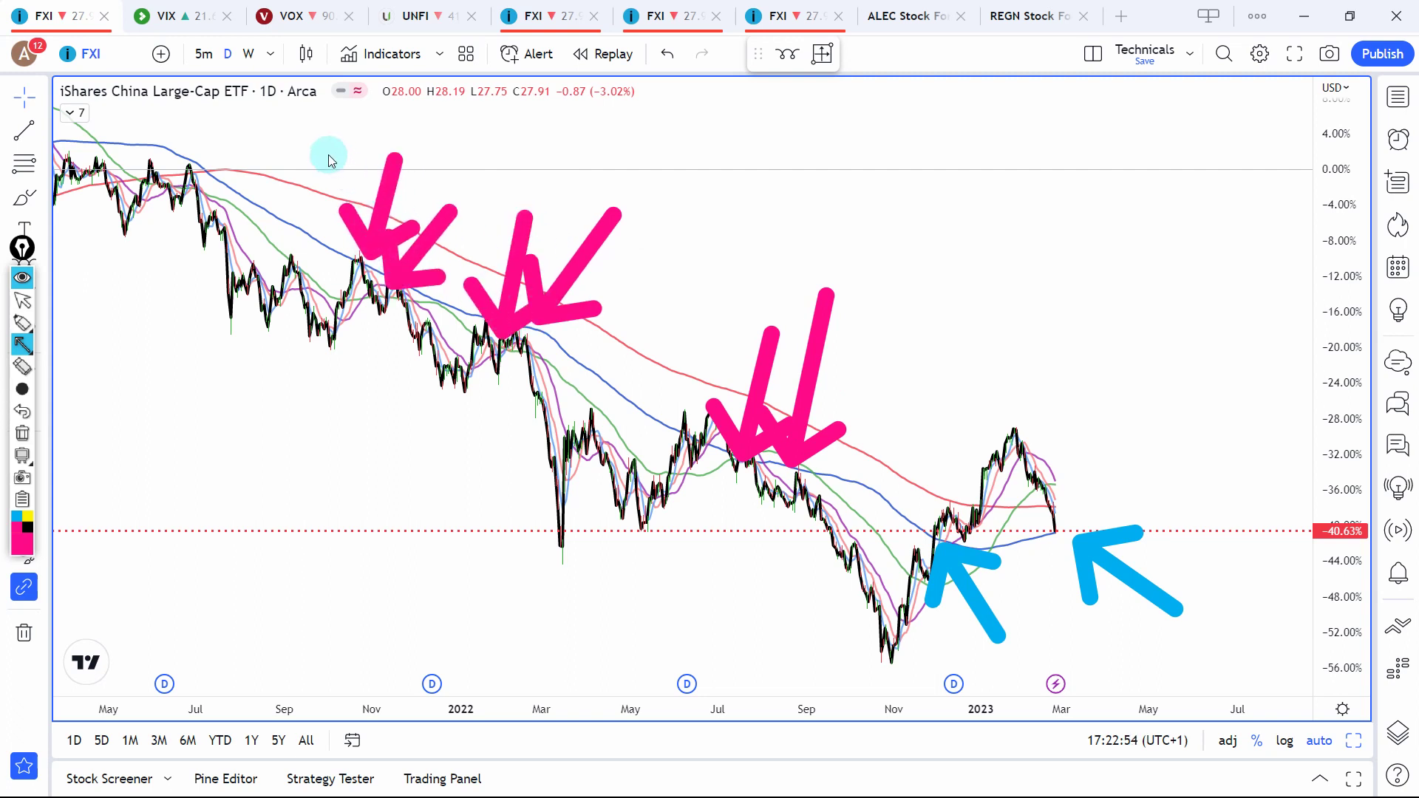
left_click_drag(297, 137, 219, 161)
key("Escape")
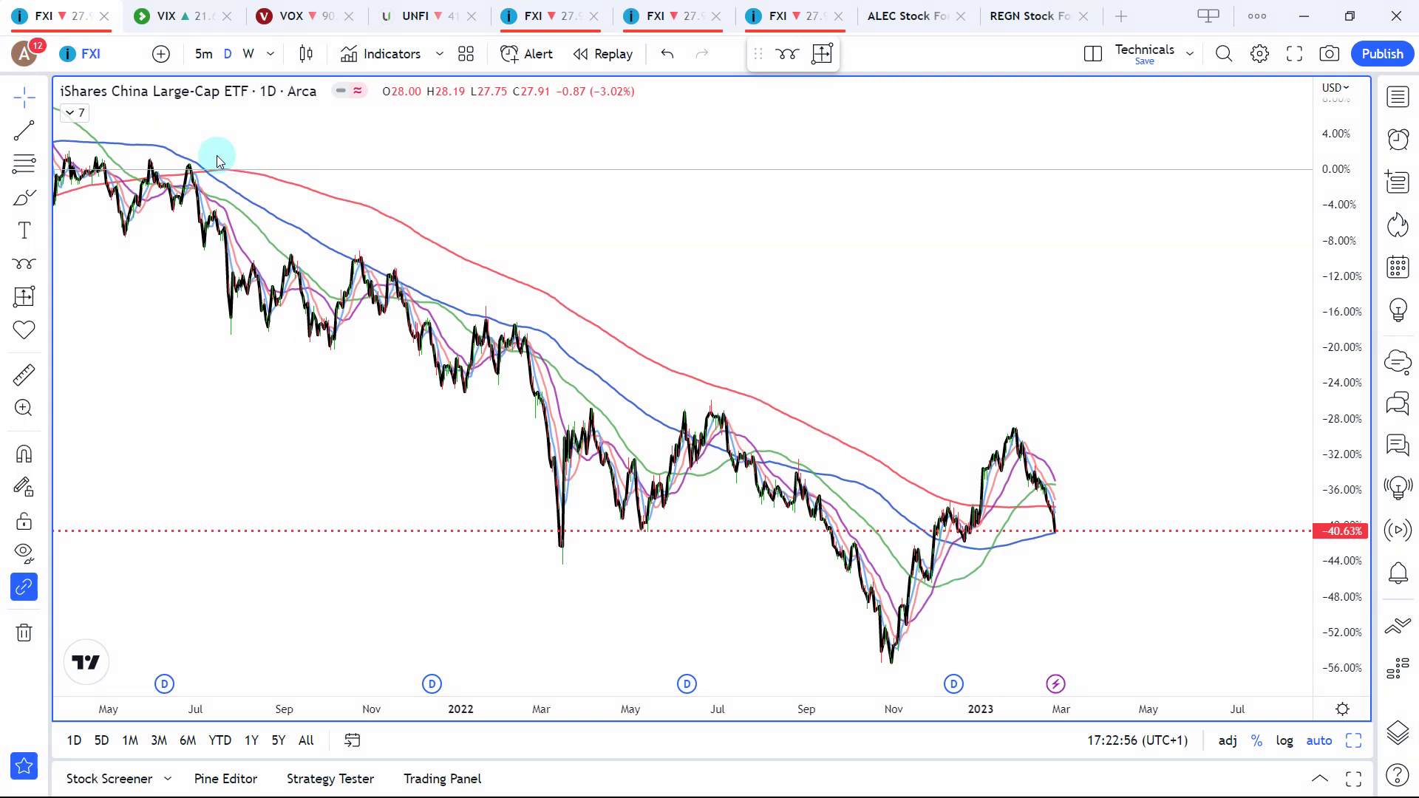
Review FXI's seasonality forecast and monthly returns table in the Seasonality layout, and return to the Technicals chart.
left_click(607, 16)
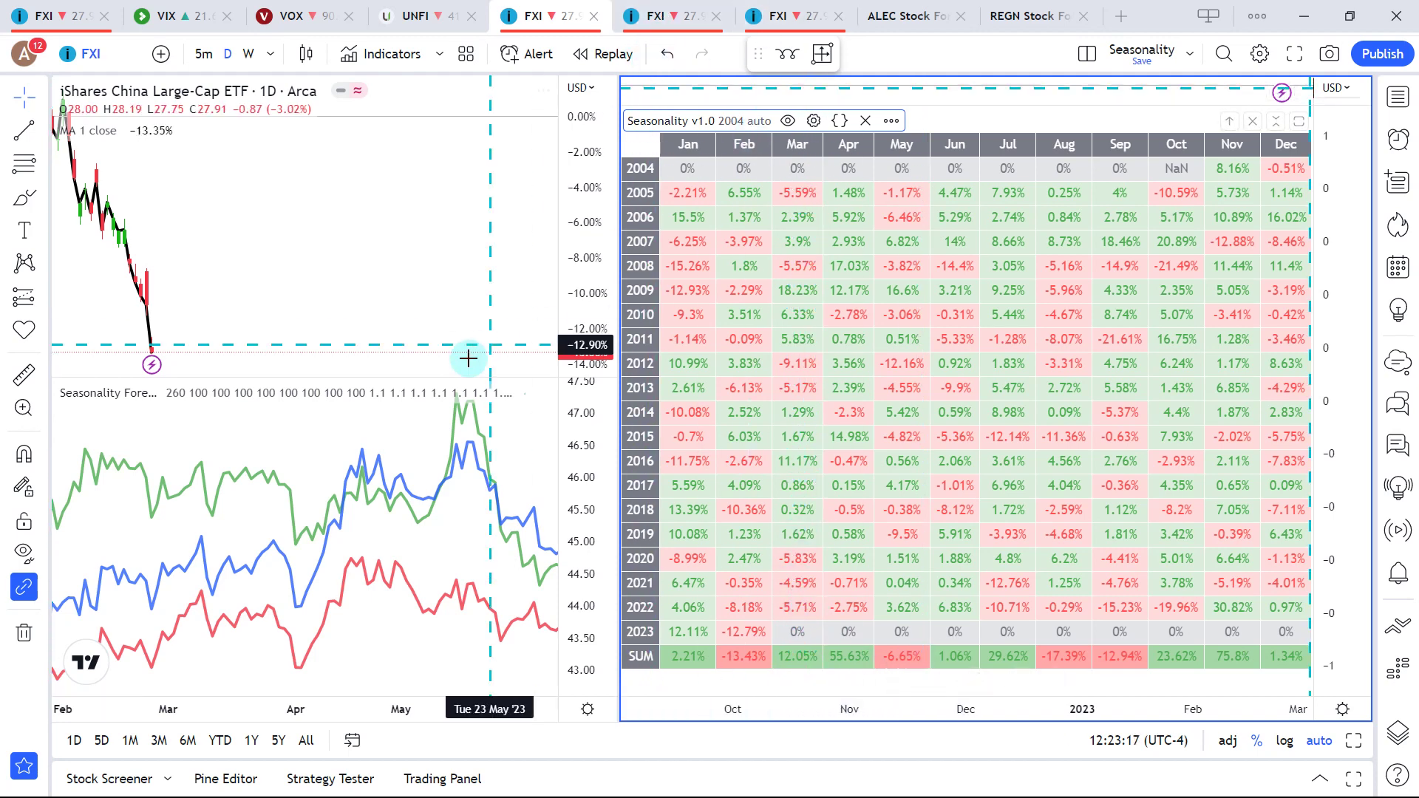
left_click(51, 6)
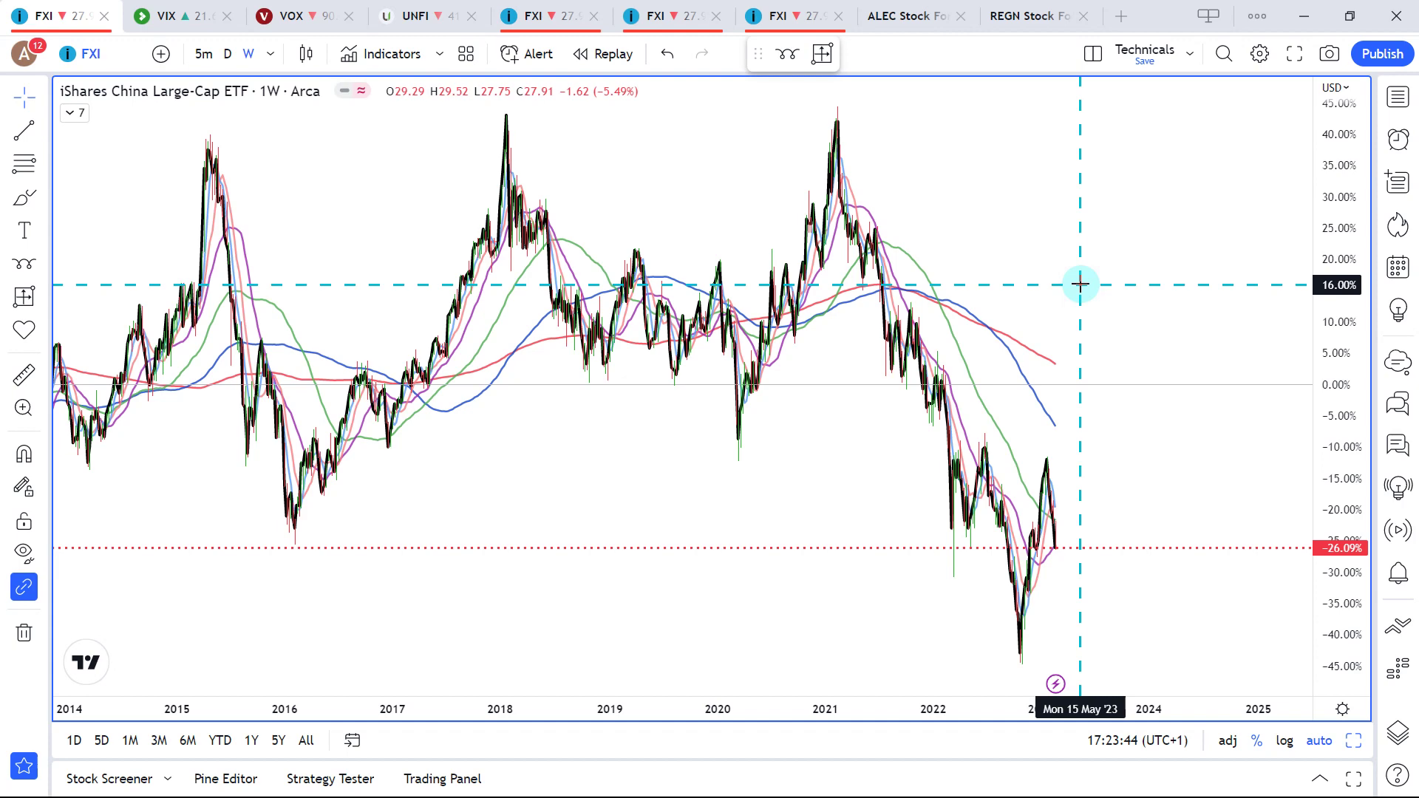
Change the charted symbol to EWJ, the iShares MSCI Japan ETF, and inspect its latest weekly candles.
type("EWJ")
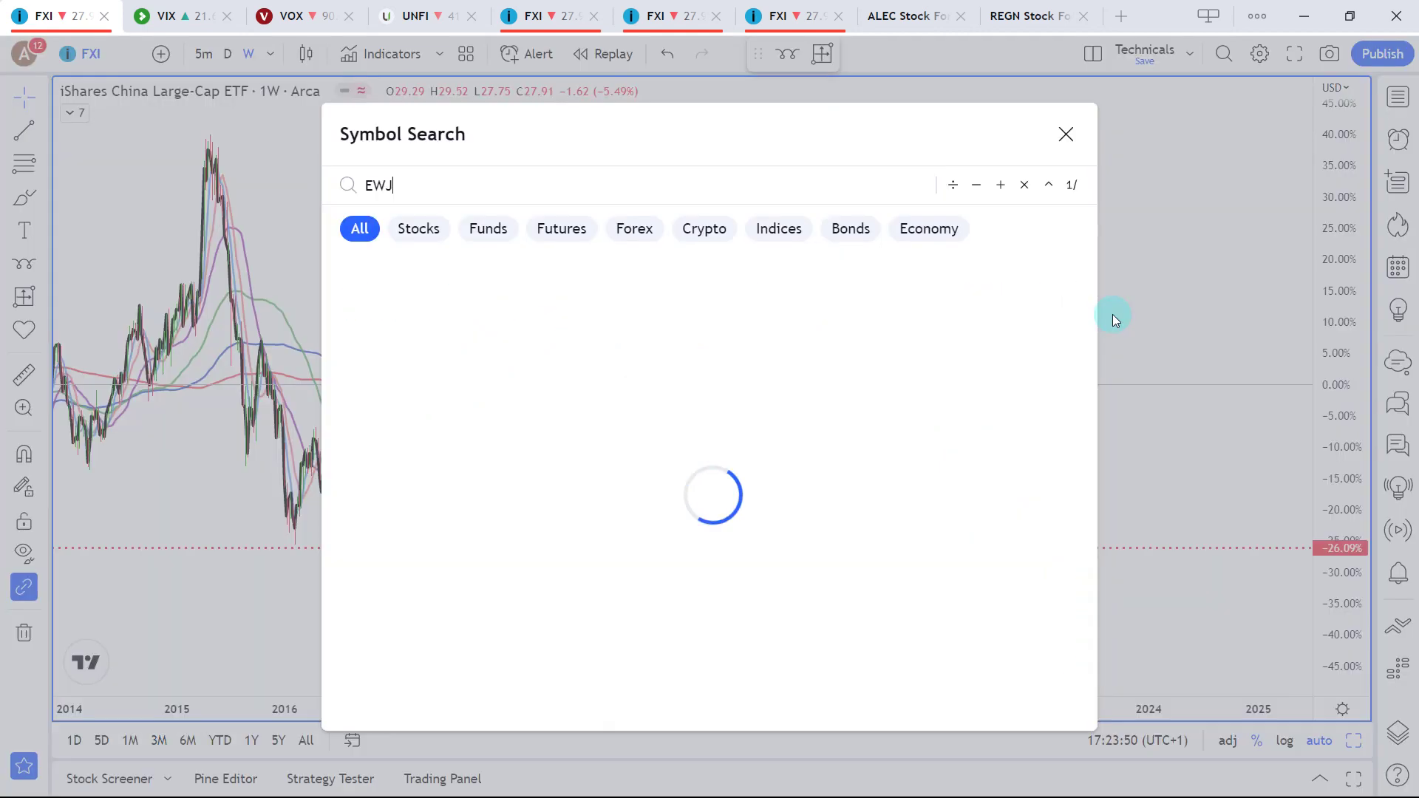
left_click(847, 265)
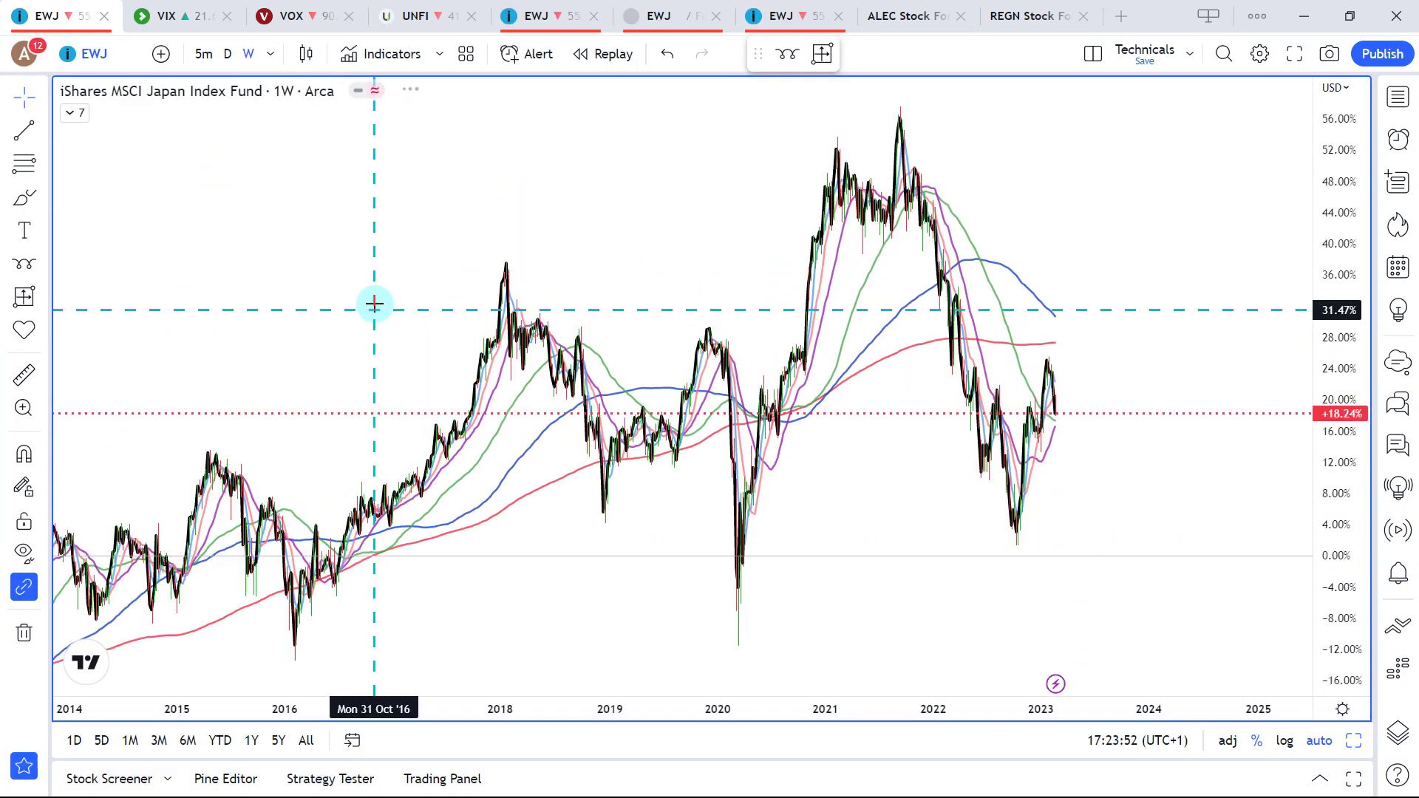
scroll(392, 452, "up", 3)
scroll(650, 491, "up", 2)
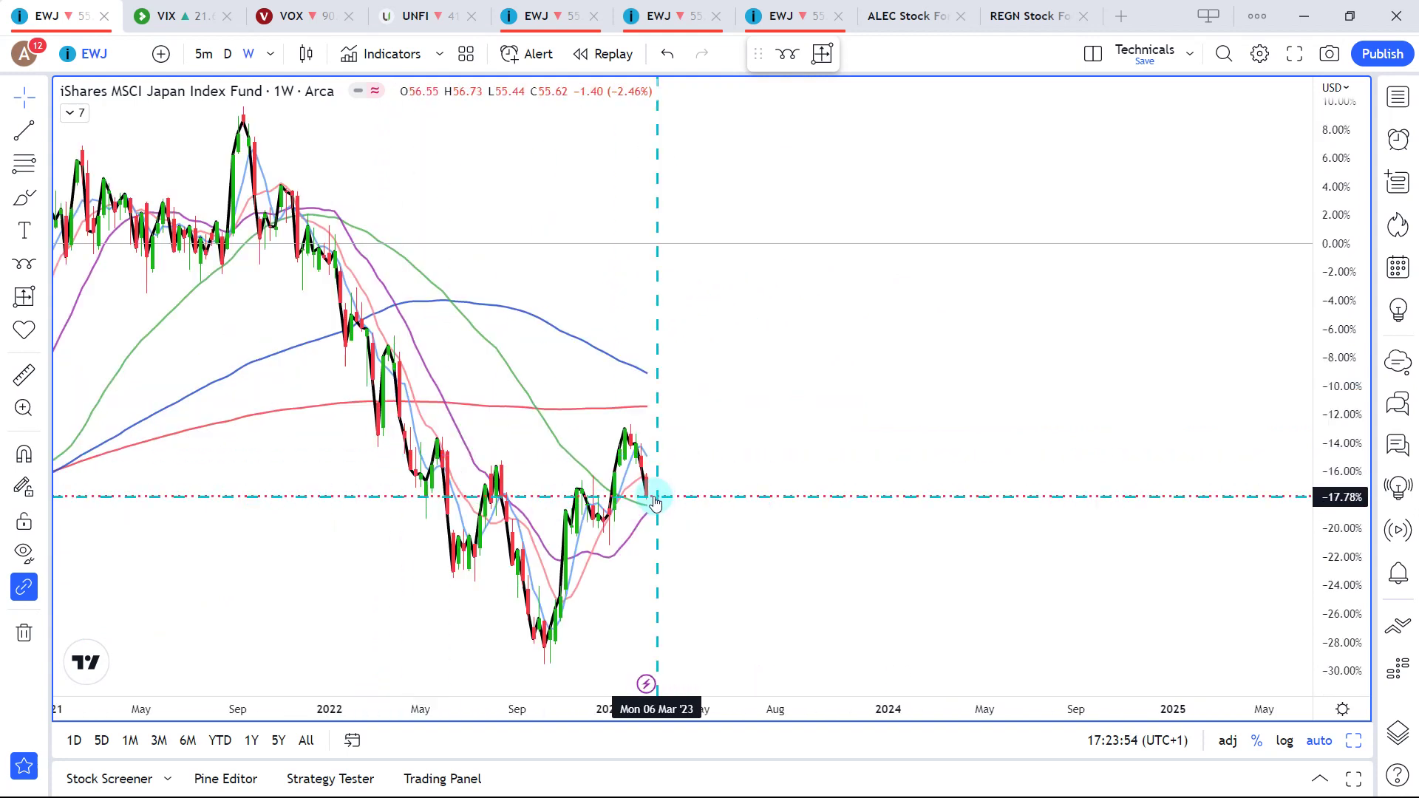
Trace the 2022 bottoming pattern on the weekly EWJ chart in blue freehand with a rising arrow, and clear the sketch.
key("ctrl+shift+p")
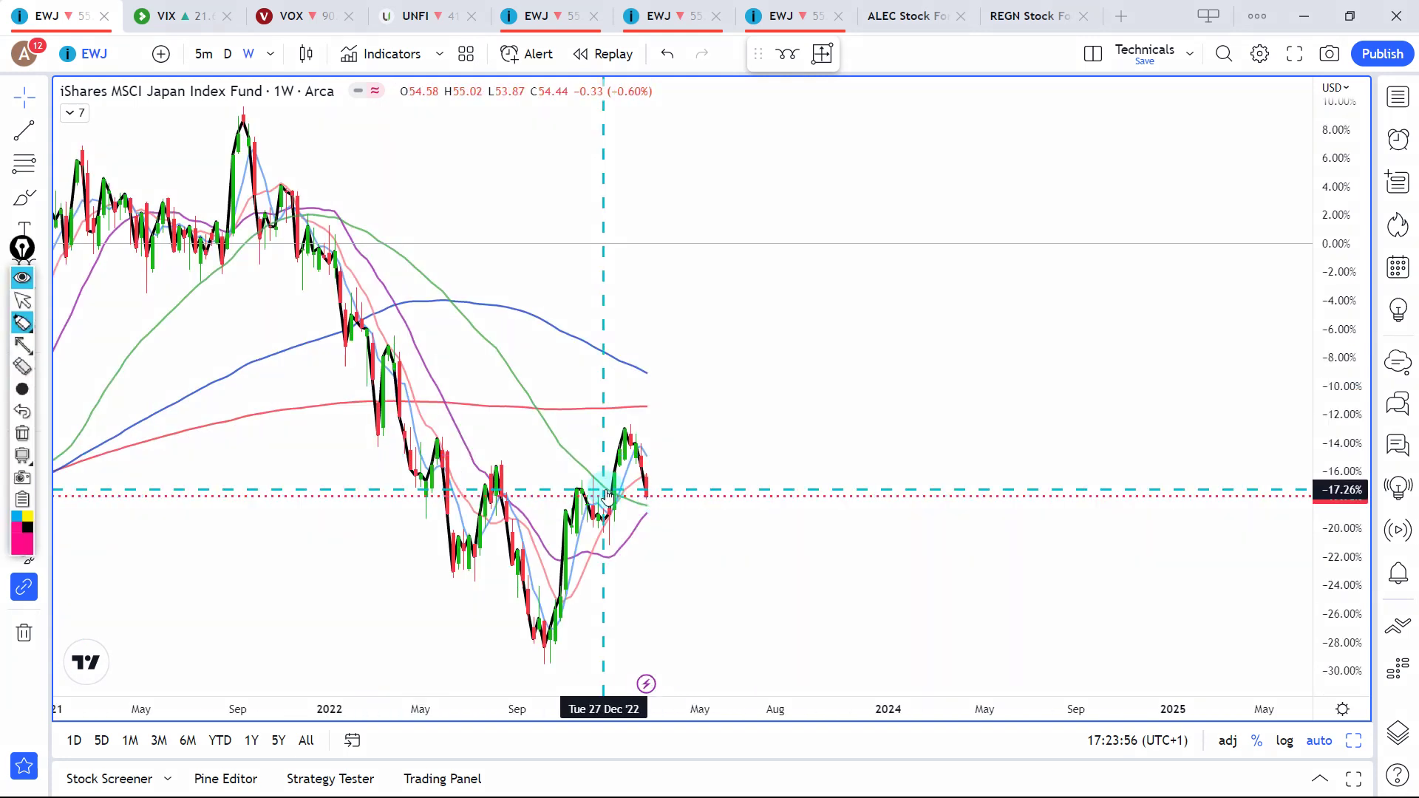
mouse_move(440, 464)
left_mouse_down()
mouse_move(470, 544)
mouse_move(511, 510)
mouse_move(545, 589)
mouse_move(580, 494)
mouse_move(617, 460)
left_mouse_up()
mouse_move(469, 418)
left_mouse_down()
mouse_move(872, 244)
mouse_move(895, 219)
left_mouse_up()
mouse_move(654, 275)
left_mouse_down()
mouse_move(903, 224)
mouse_move(880, 322)
left_mouse_up()
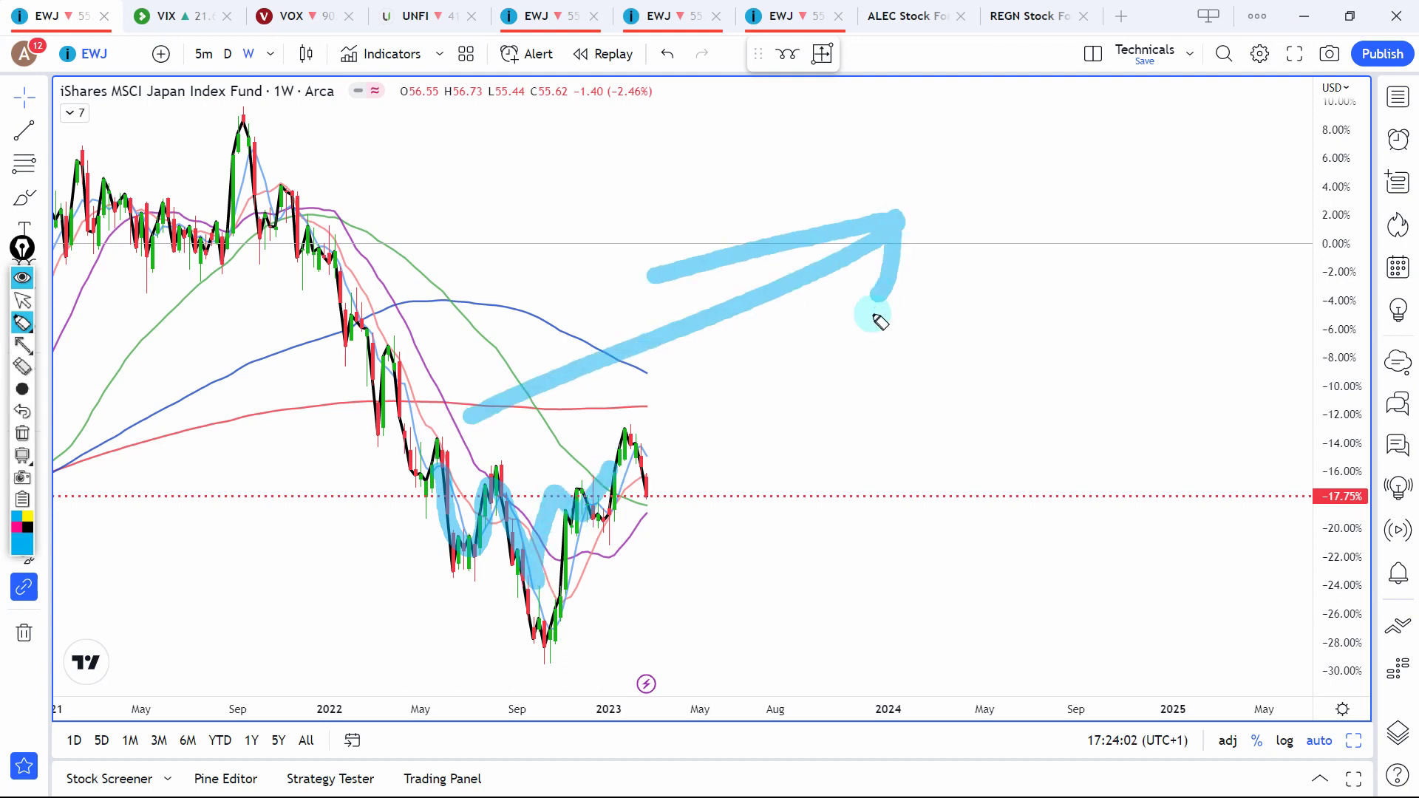
key("Escape")
Trace the late-2018 to 2019 base on the weekly EWJ chart in blue freehand with a rising arrow, and clear the sketch.
scroll(665, 386, "down", 3)
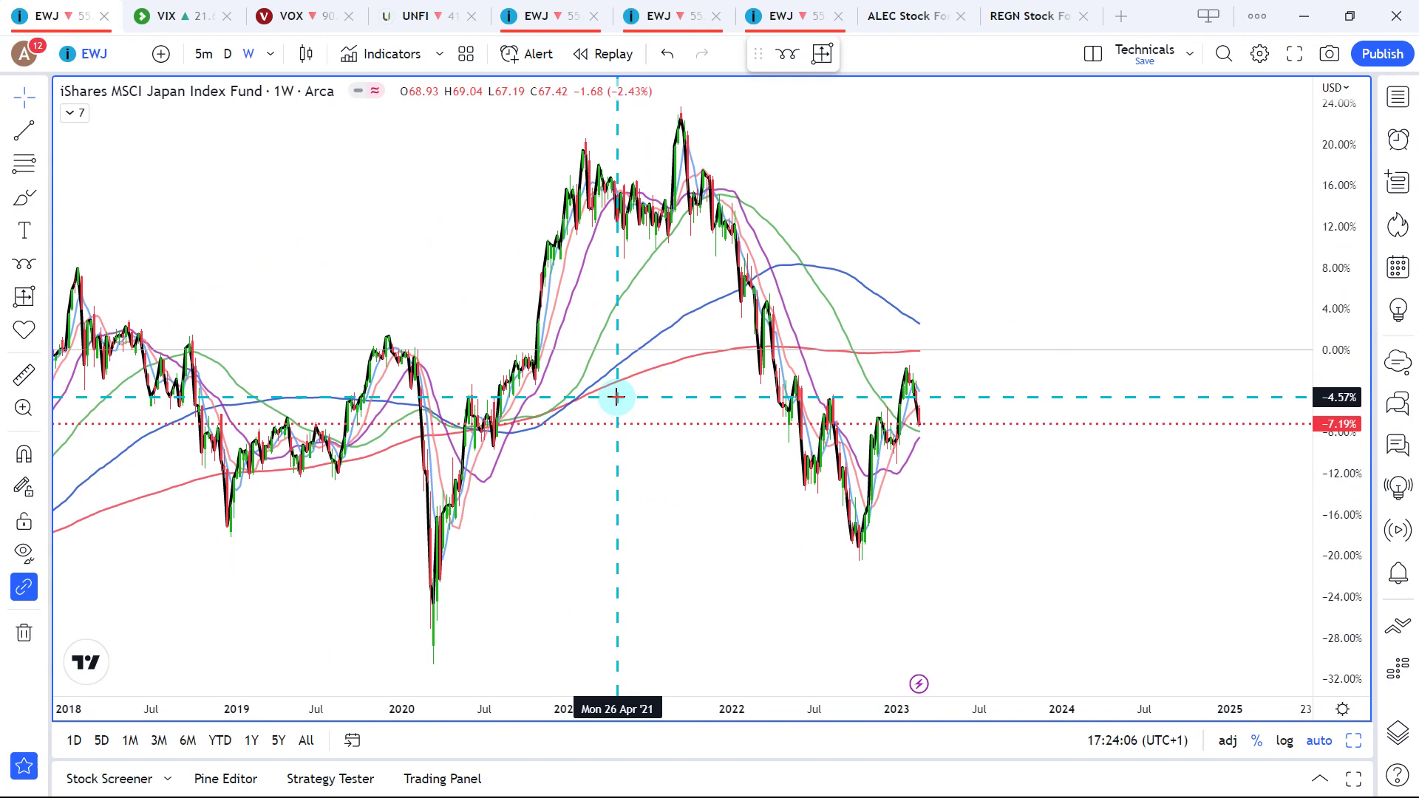
scroll(495, 380, "up", 3)
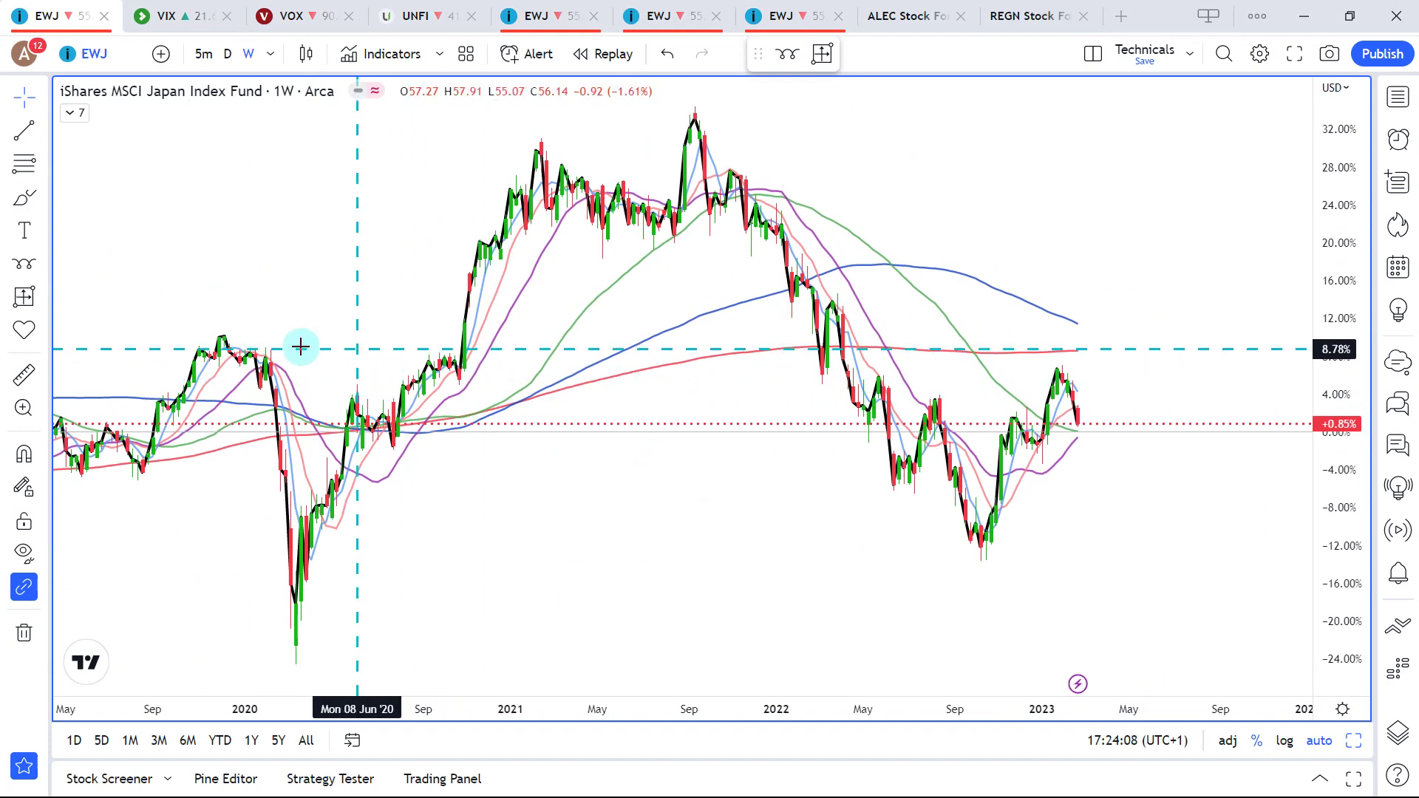
left_click_drag(231, 324, 649, 320)
key("ctrl+shift+h")
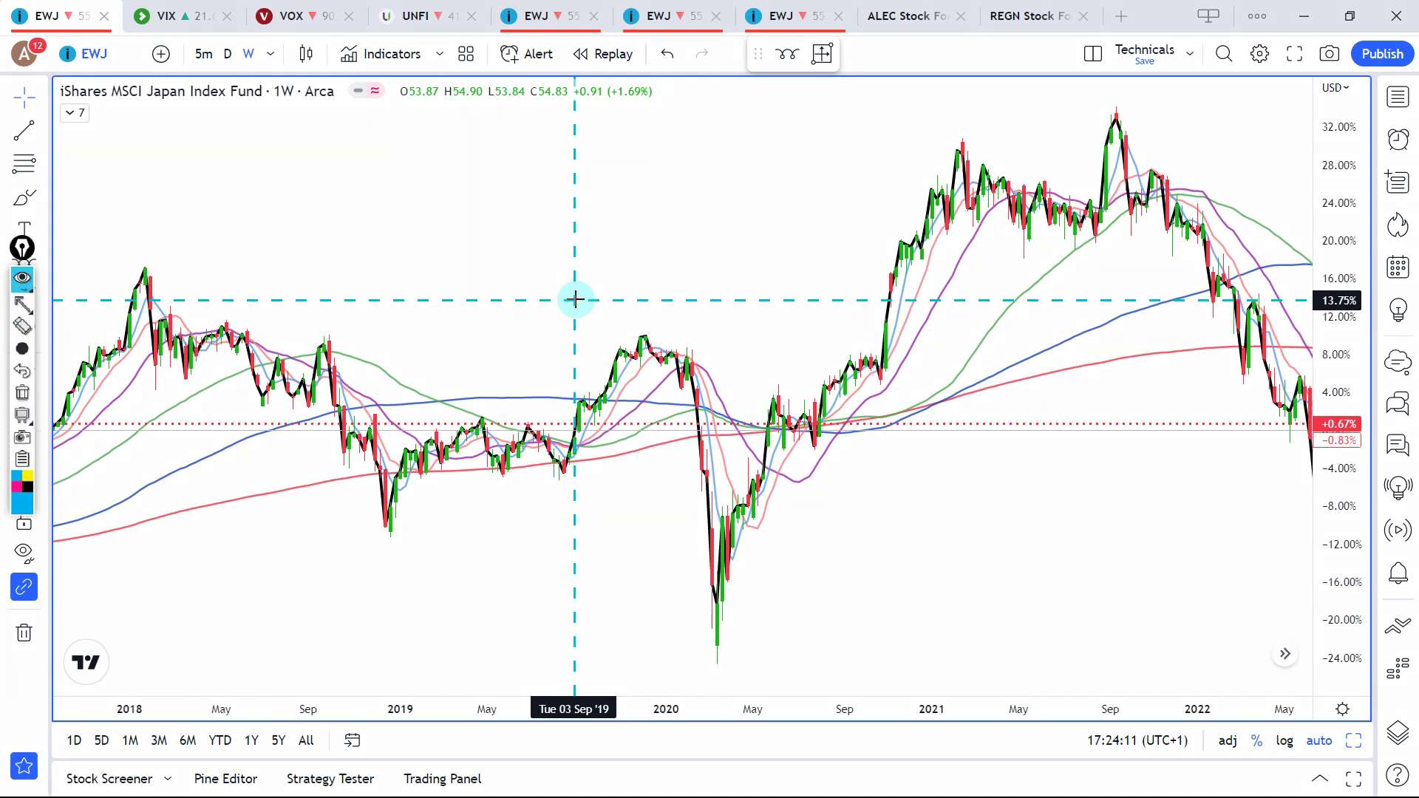
mouse_move(340, 411)
left_mouse_down()
mouse_move(376, 479)
mouse_move(405, 449)
mouse_move(527, 420)
mouse_move(551, 447)
mouse_move(588, 377)
mouse_move(557, 289)
mouse_move(730, 320)
left_mouse_up()
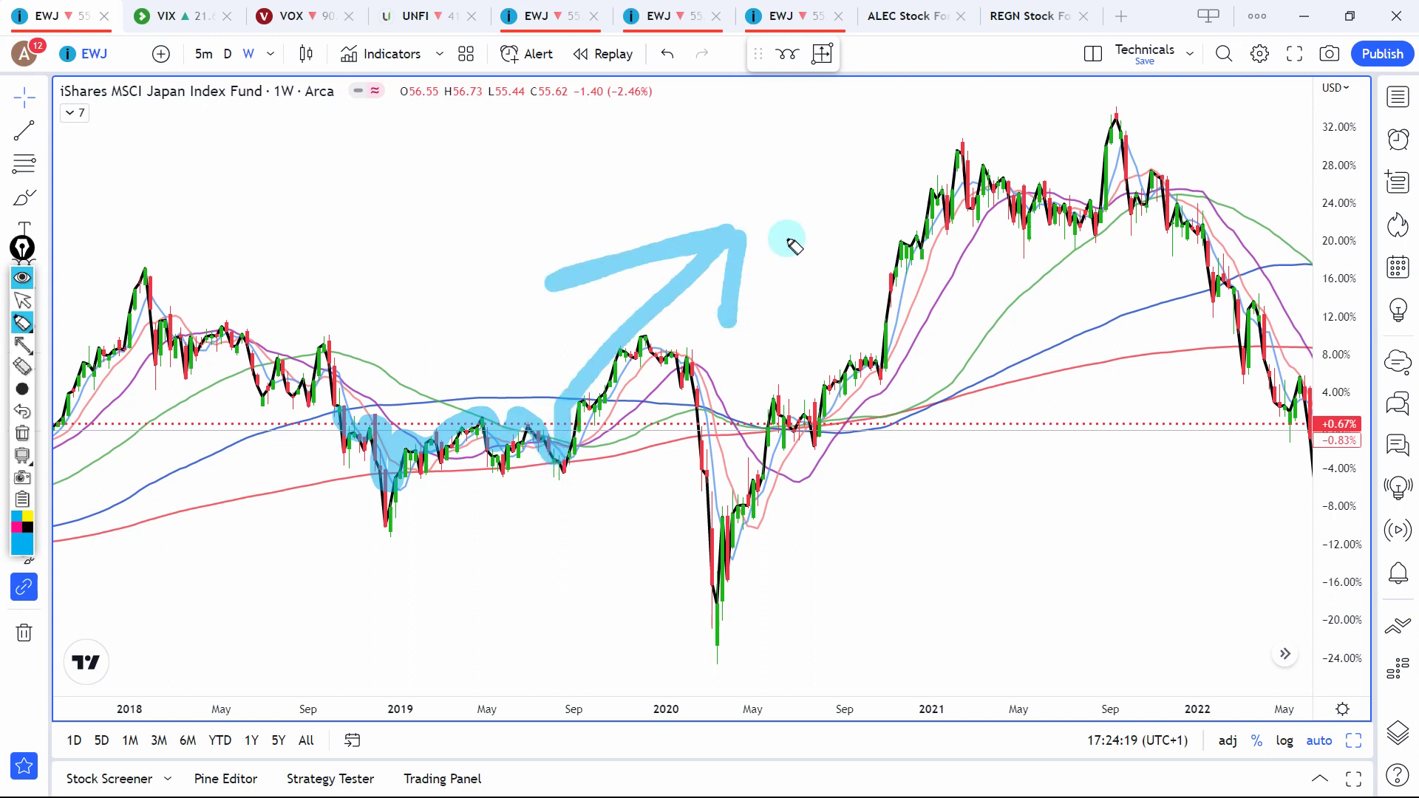
left_click_drag(782, 244, 200, 285)
left_click_drag(957, 254, 691, 271)
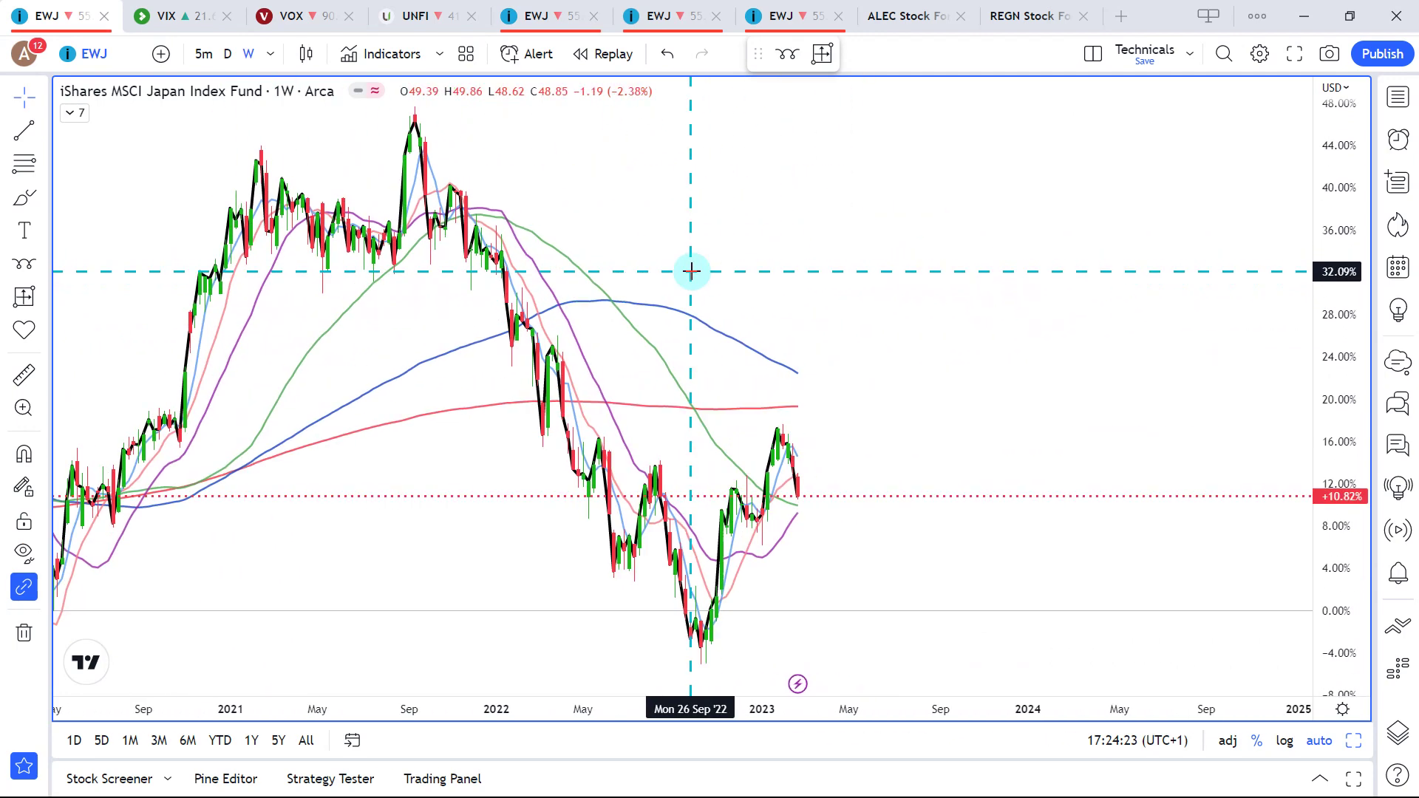
Examine EWJ's 2022–2023 price action against its moving averages on the weekly interval, and compare it on the daily interval.
scroll(950, 290, "down", 3)
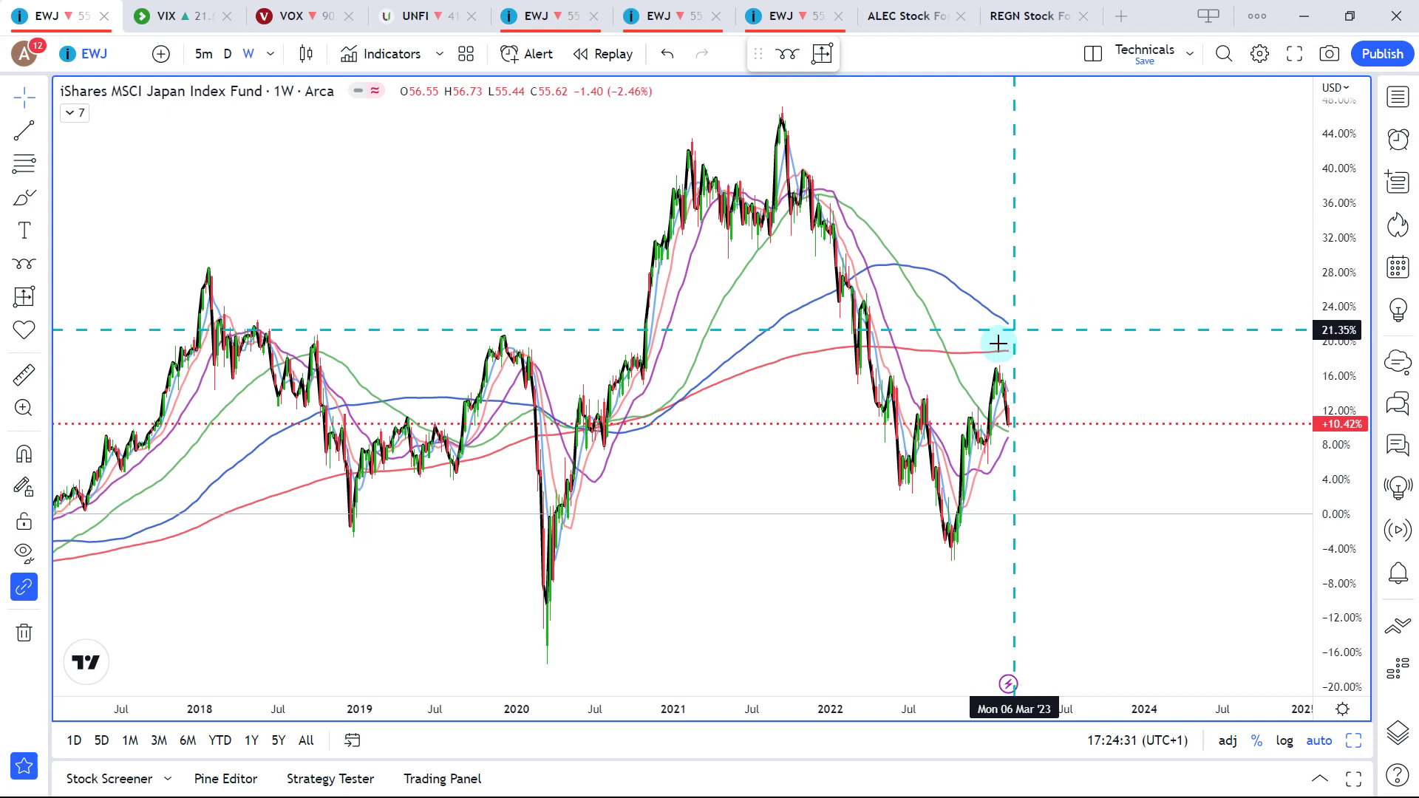
scroll(697, 525, "up", 5)
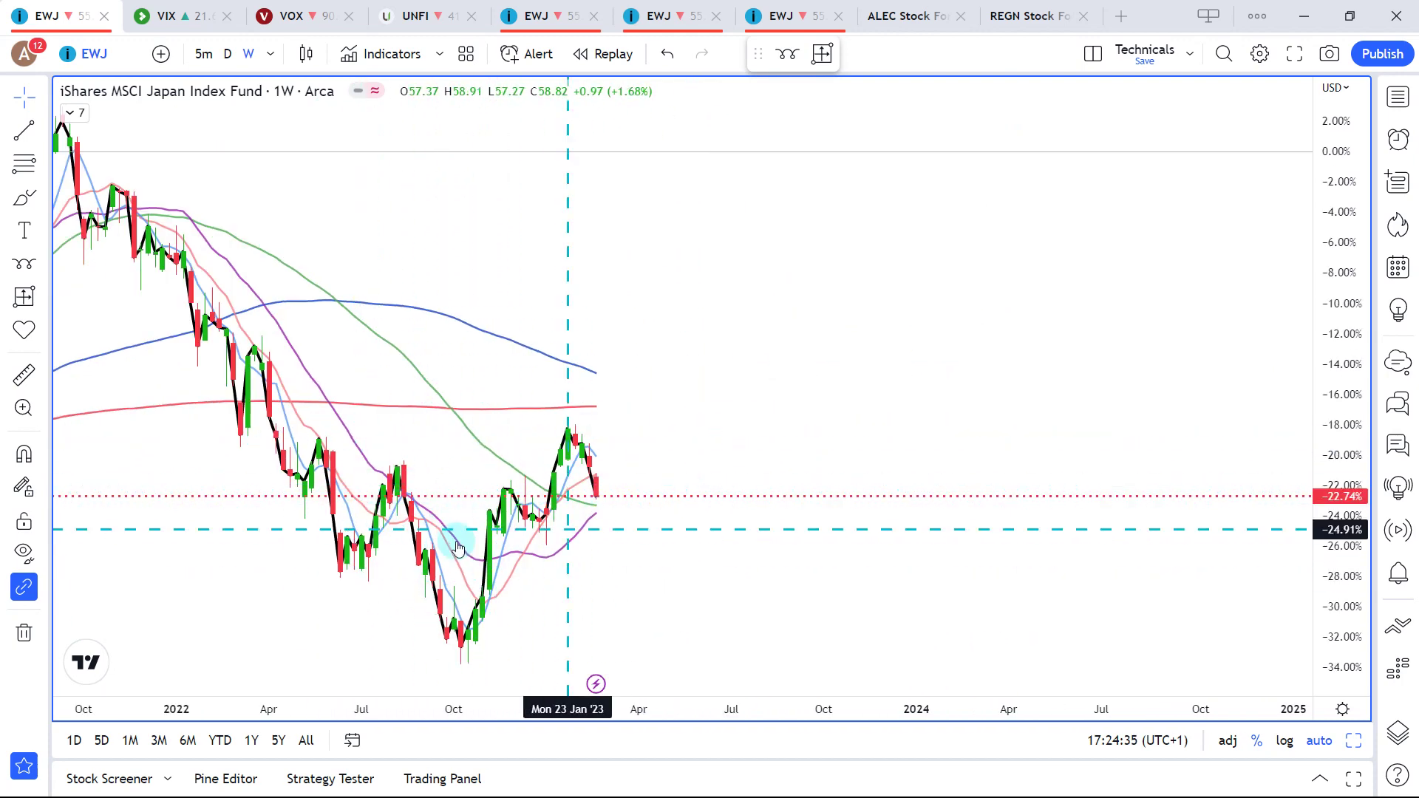
left_click_drag(453, 532, 540, 528)
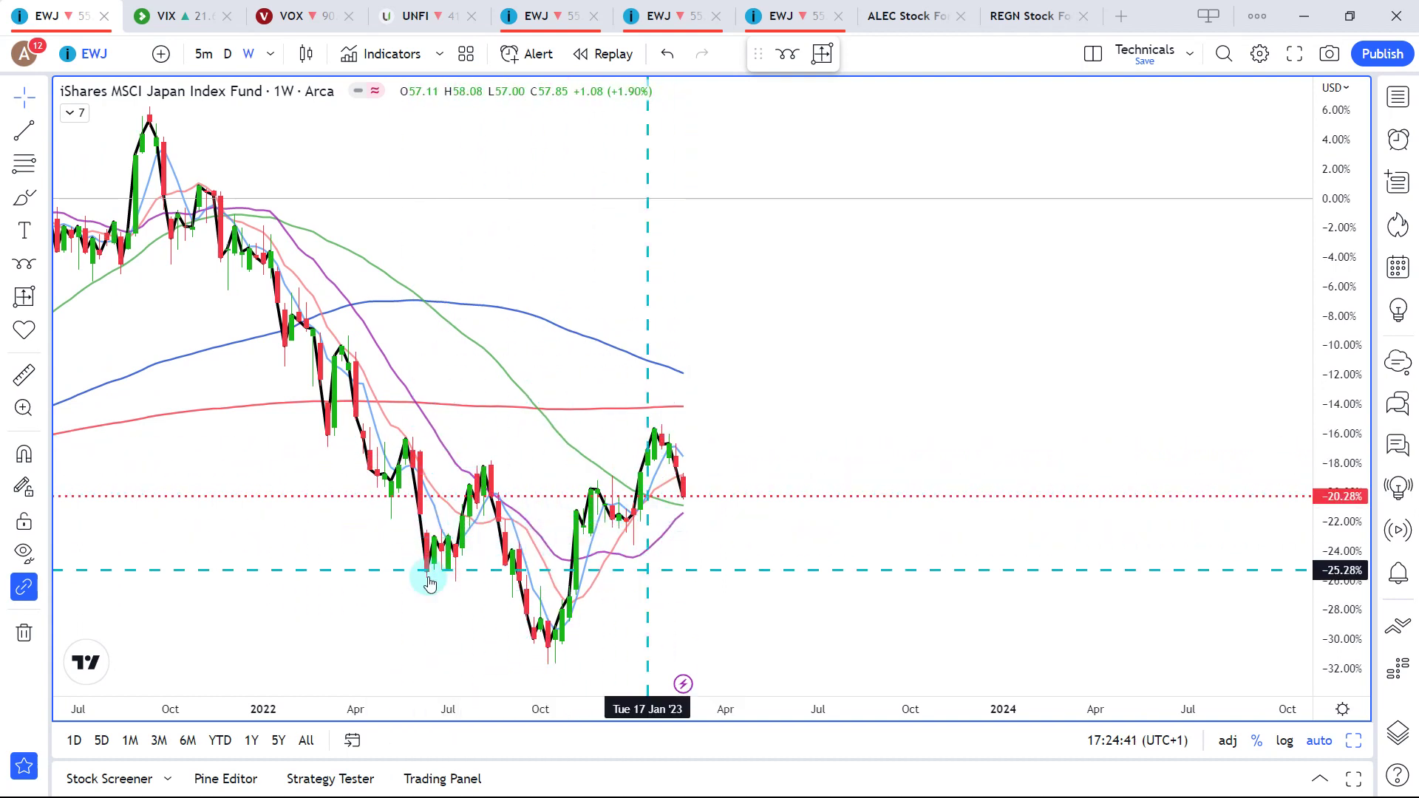
left_click(233, 63)
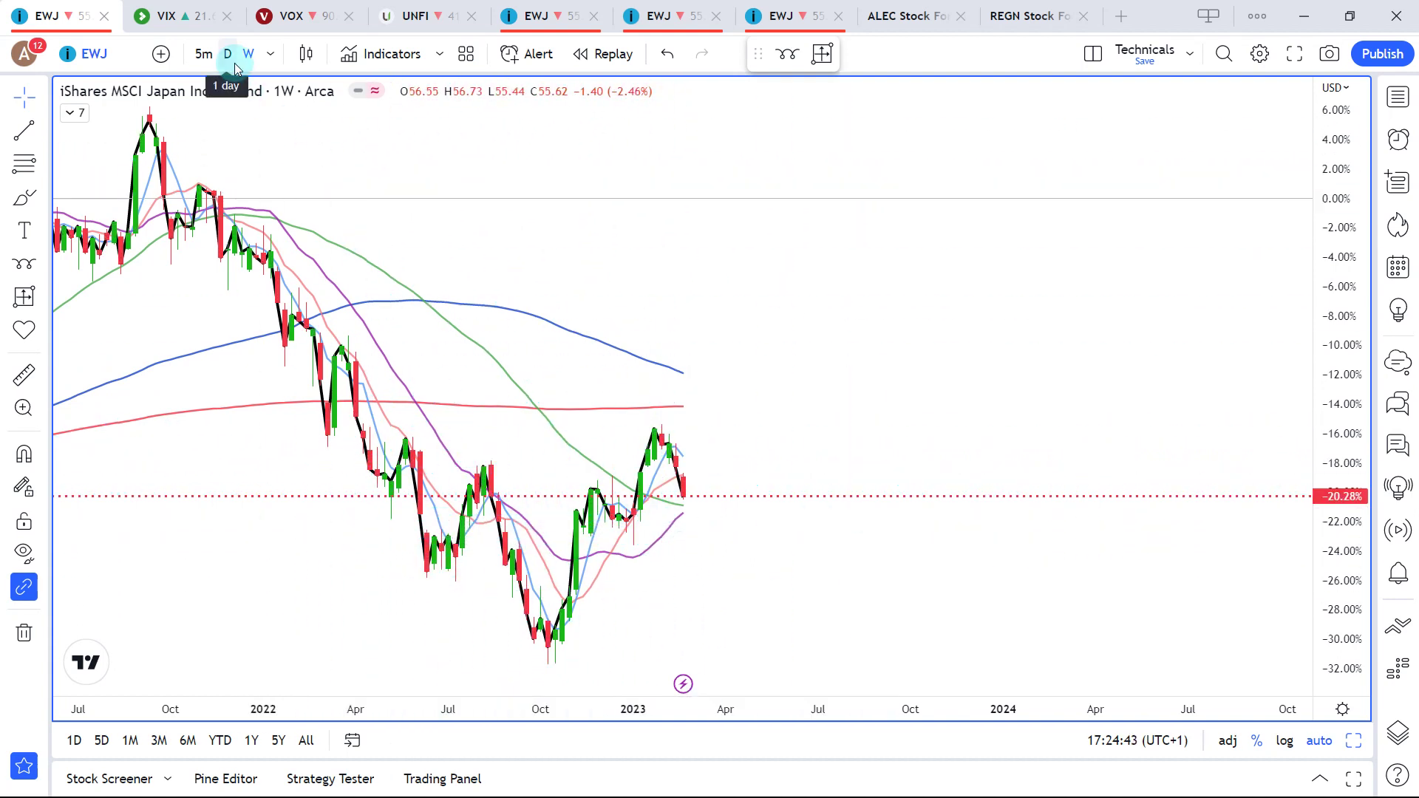
scroll(426, 320, "down", 2)
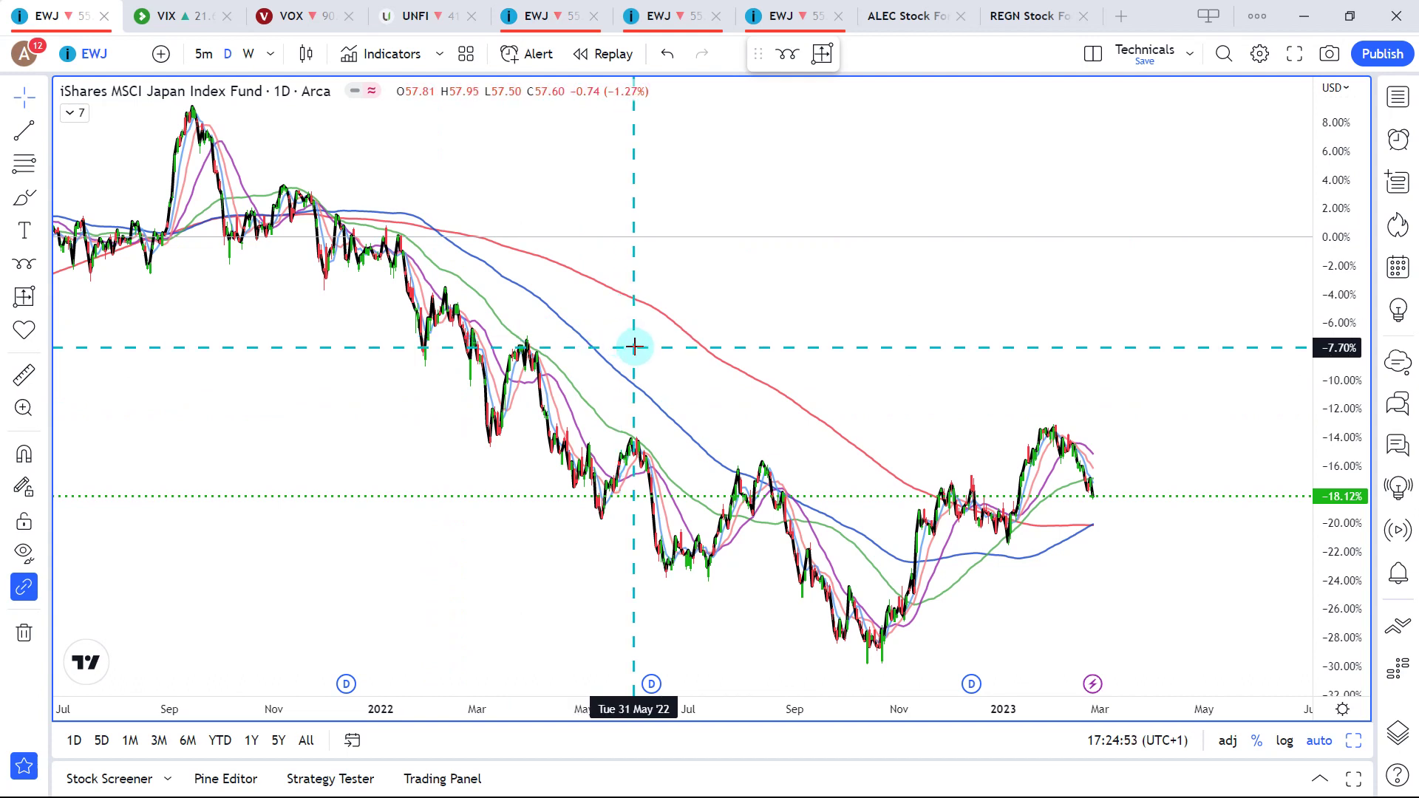
Sketch a pink dip-and-rebound path after the latest daily EWJ candle, mark the early-2023 low with an arrow, and clear both.
key("ctrl+shift+1")
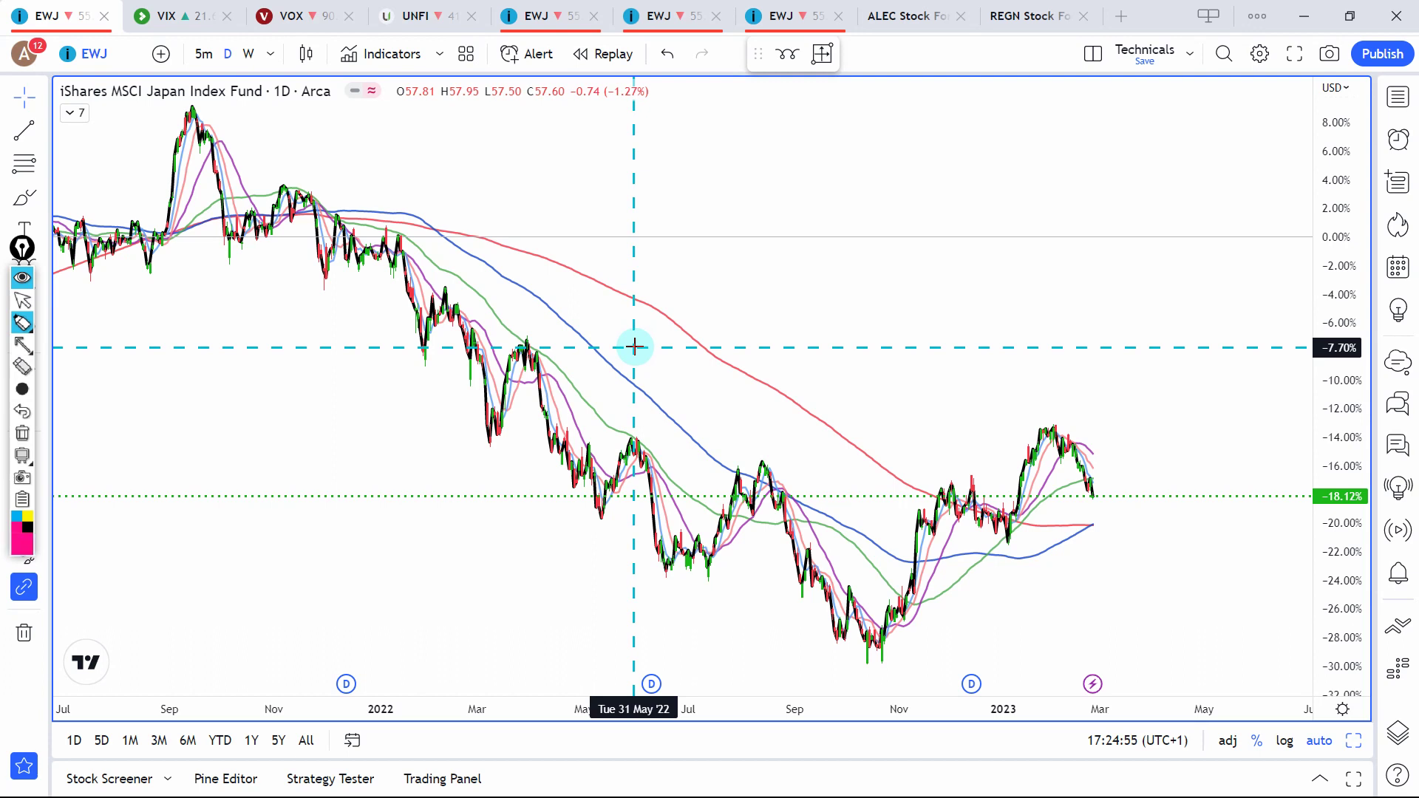
mouse_move(1089, 485)
left_mouse_down()
mouse_move(1128, 557)
mouse_move(1179, 477)
mouse_move(1205, 472)
mouse_move(1225, 505)
left_mouse_up()
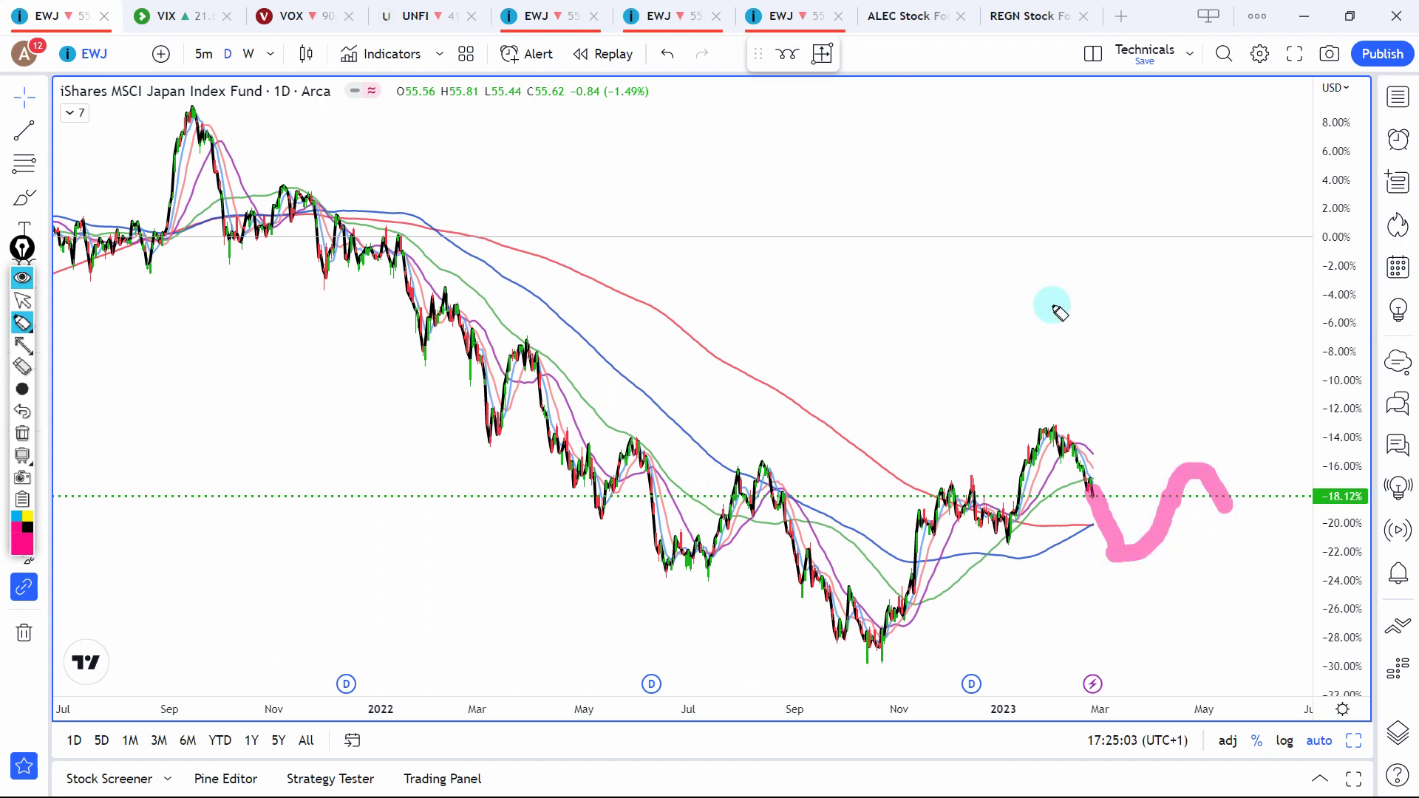
key("a")
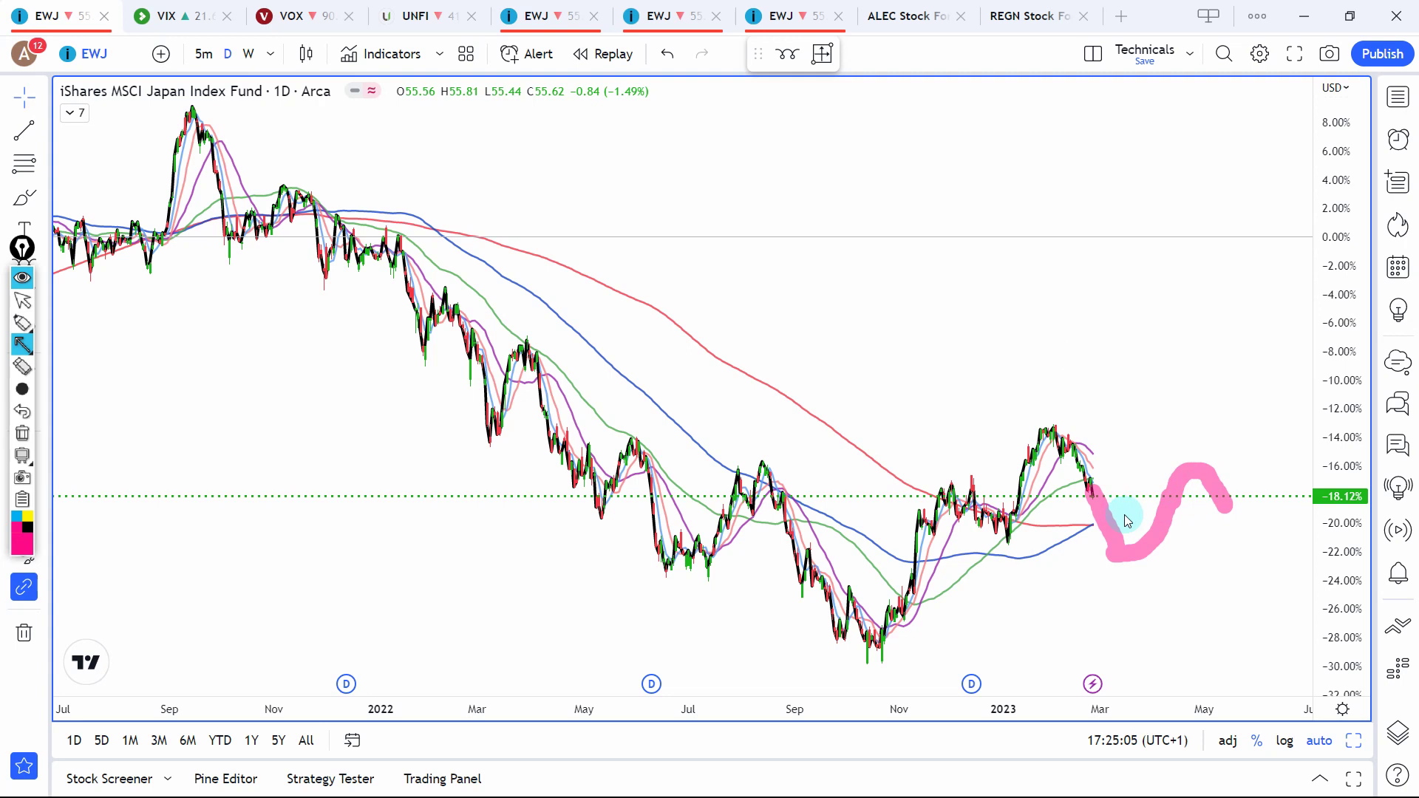
mouse_move(1112, 534)
left_mouse_down()
mouse_move(1004, 535)
mouse_move(1018, 544)
left_mouse_up()
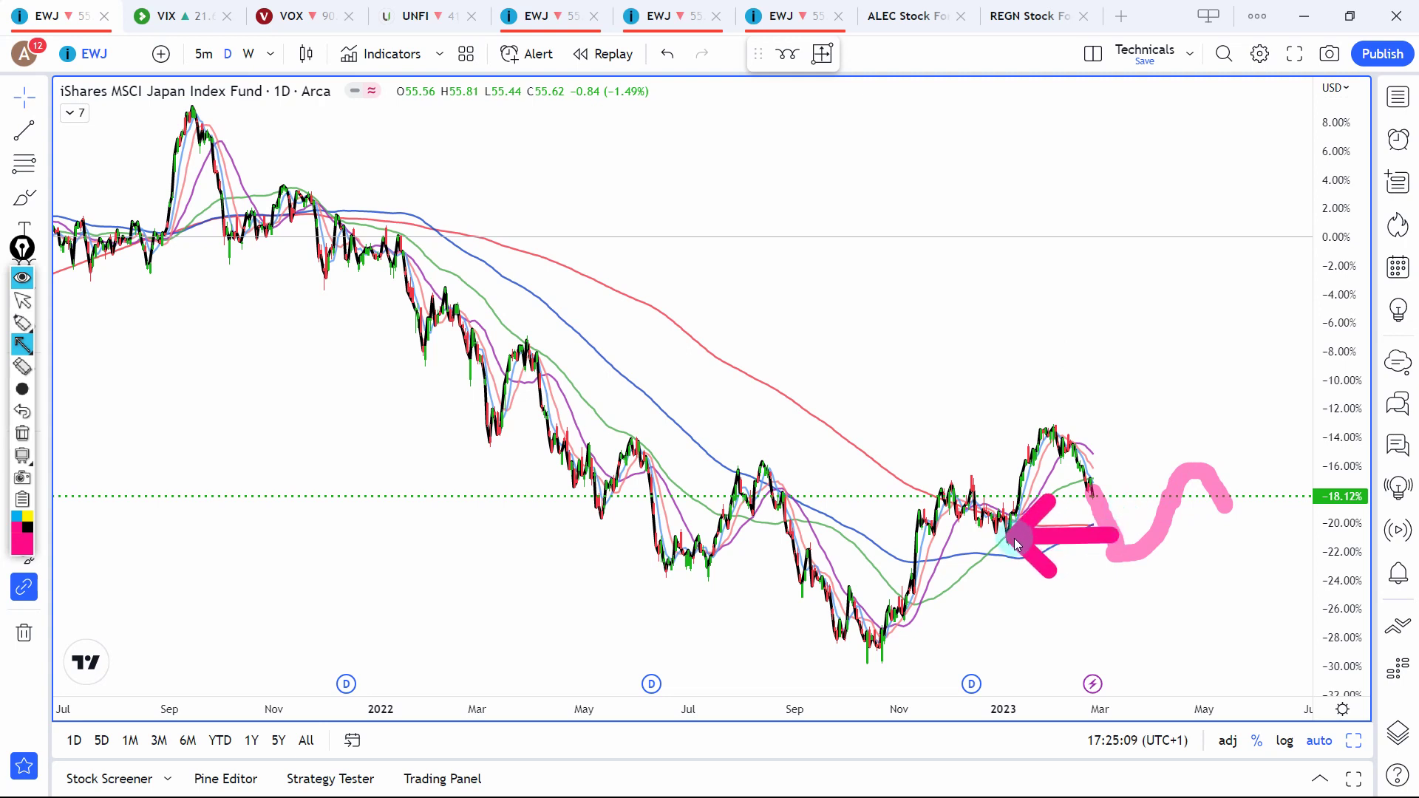
key("Escape")
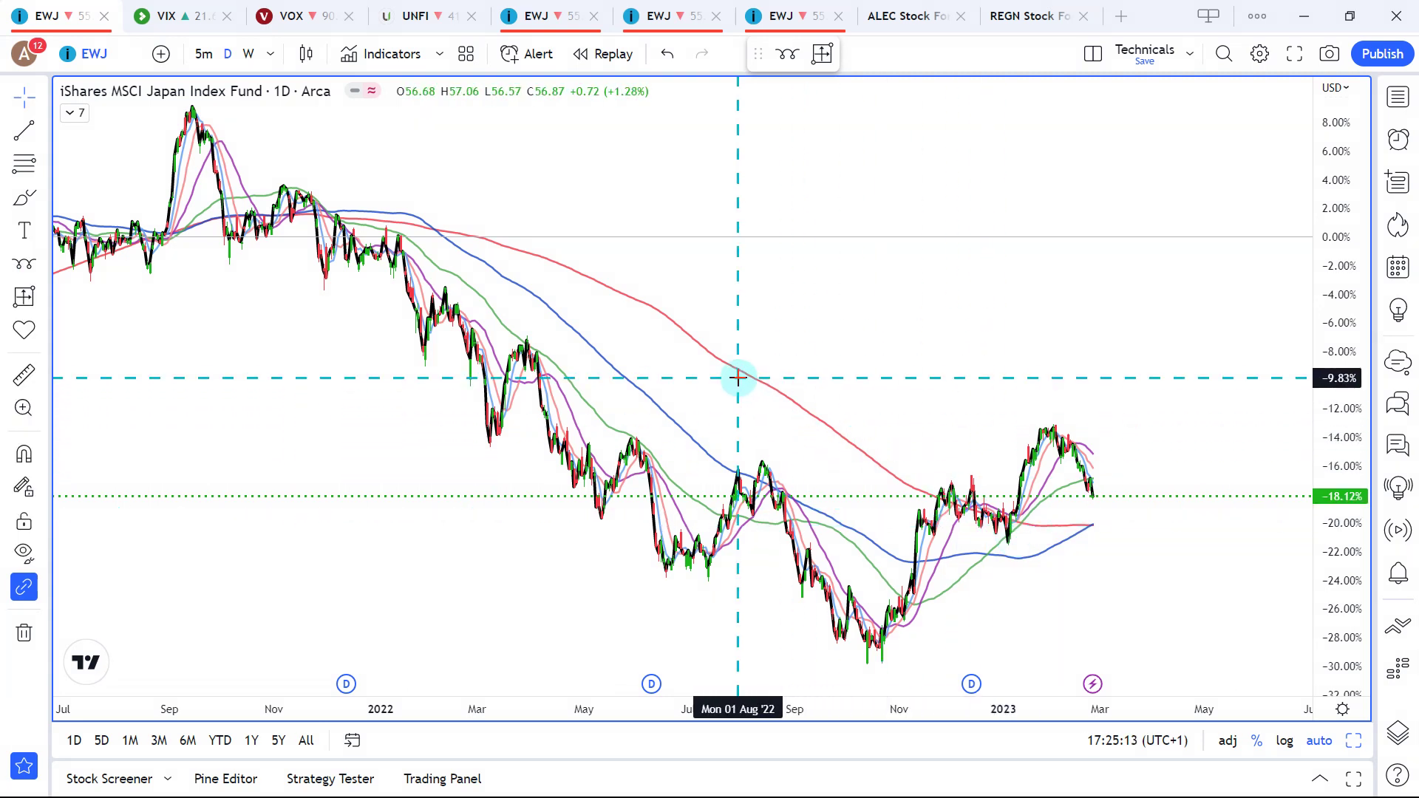
Review EWJ's seasonality forecast and monthly returns table in the Seasonality layout.
left_click(547, 16)
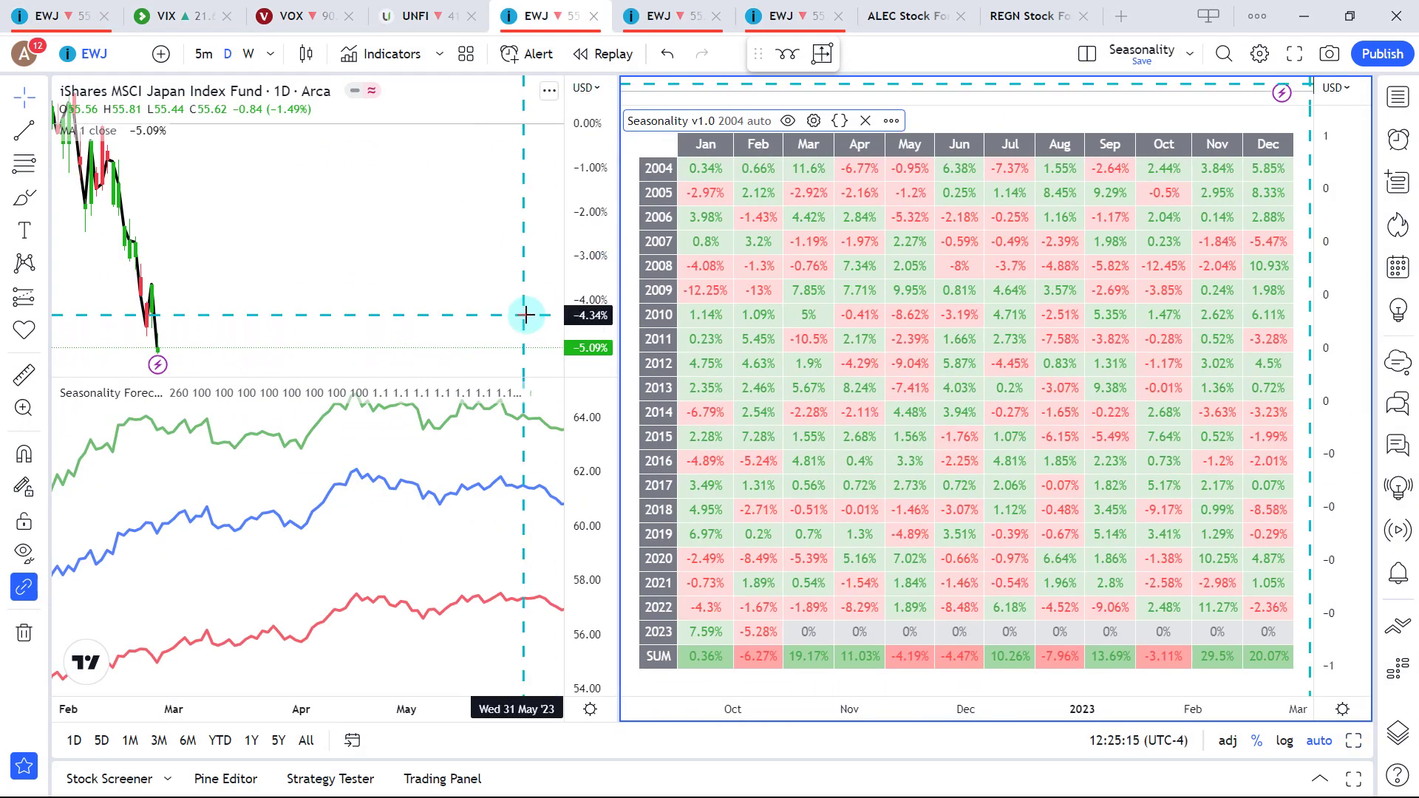